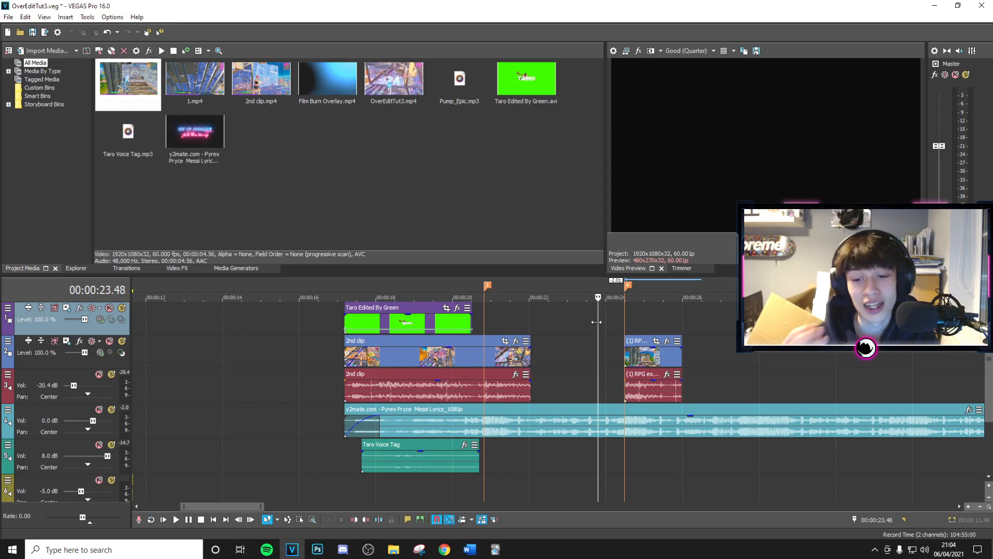
{"action": "left_click", "coordinate": [493, 341]}
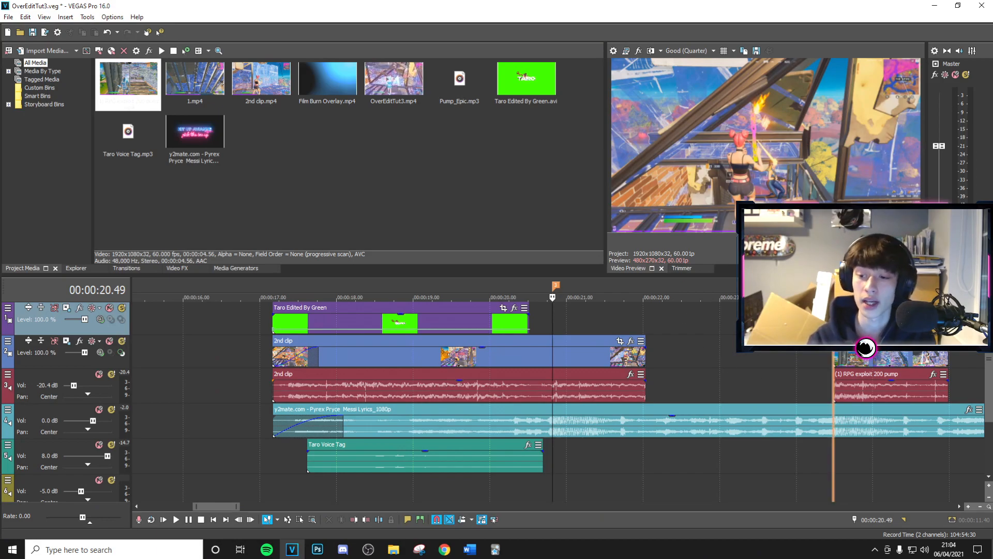
{"action": "key", "text": "4"}
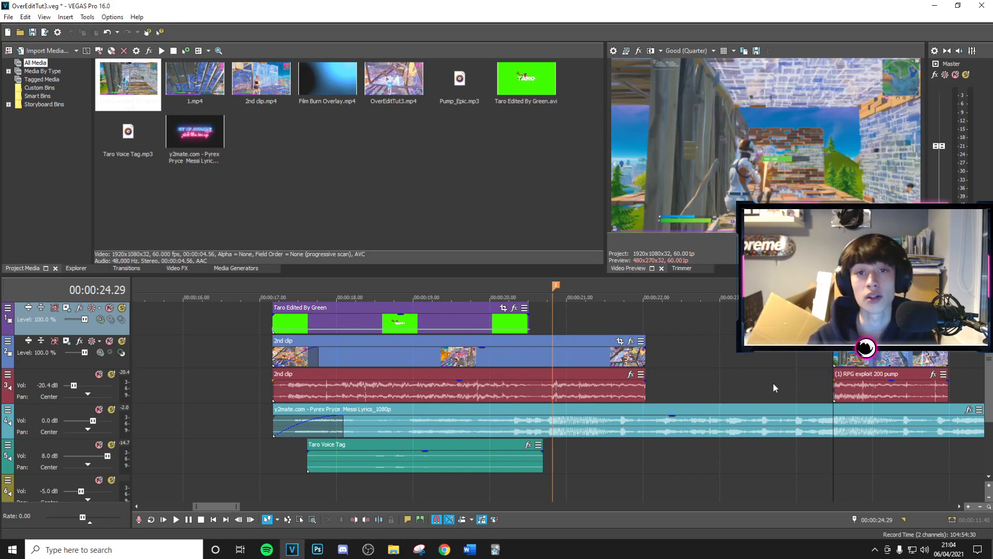
{"action": "key", "text": "3"}
Find the VEGAS Chroma Keyer effect and apply its default preset to the Taro Edited By Green clip.
{"action": "left_click", "coordinate": [450, 323]}
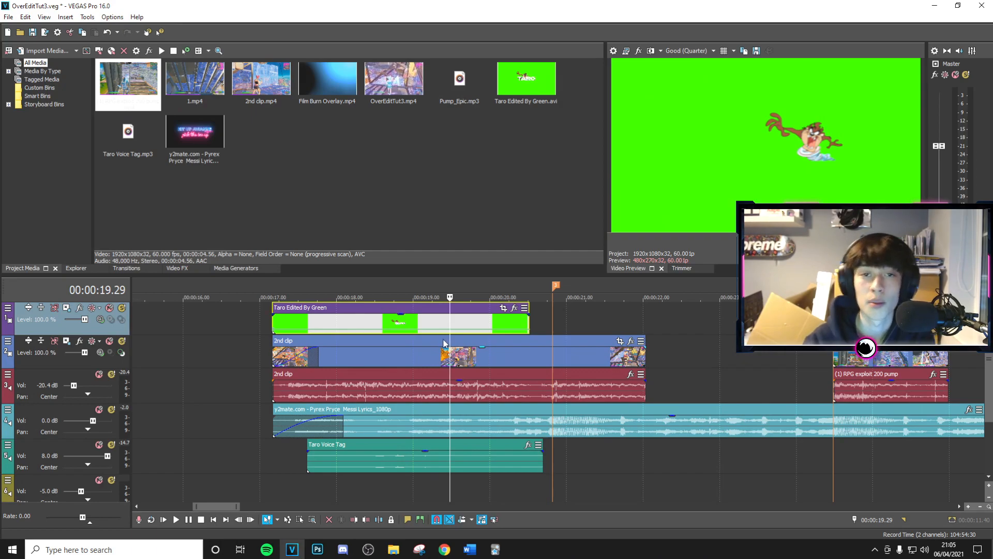
{"action": "left_click", "coordinate": [425, 318]}
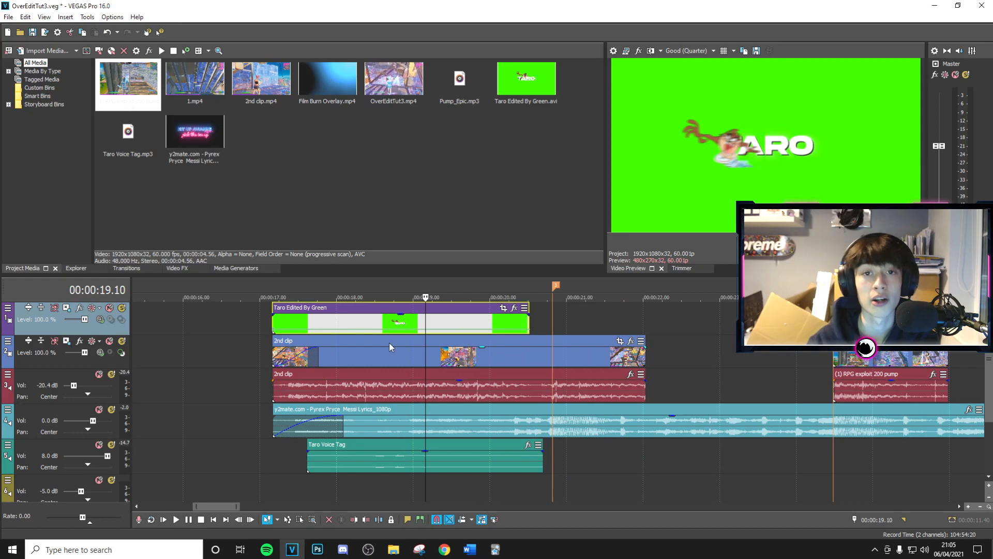
{"action": "left_click", "coordinate": [173, 269]}
{"action": "left_click", "coordinate": [25, 52]}
{"action": "type", "text": "chroma"}
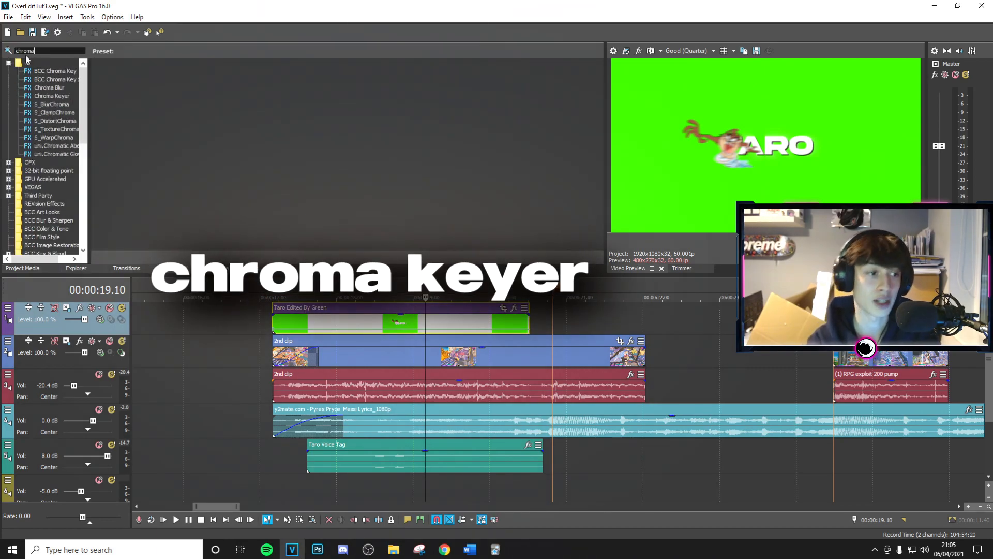
{"action": "left_click", "coordinate": [51, 96]}
{"action": "left_click_drag", "start_coordinate": [121, 79], "coordinate": [451, 323]}
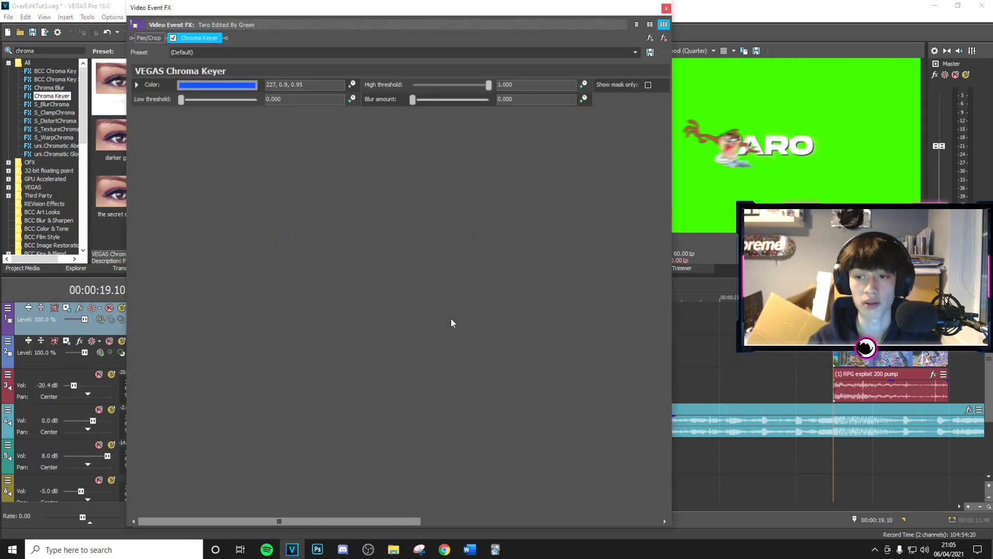
Sample the clip's green background as the Chroma Keyer colour and set the low threshold to 0.388.
{"action": "left_click", "coordinate": [207, 87]}
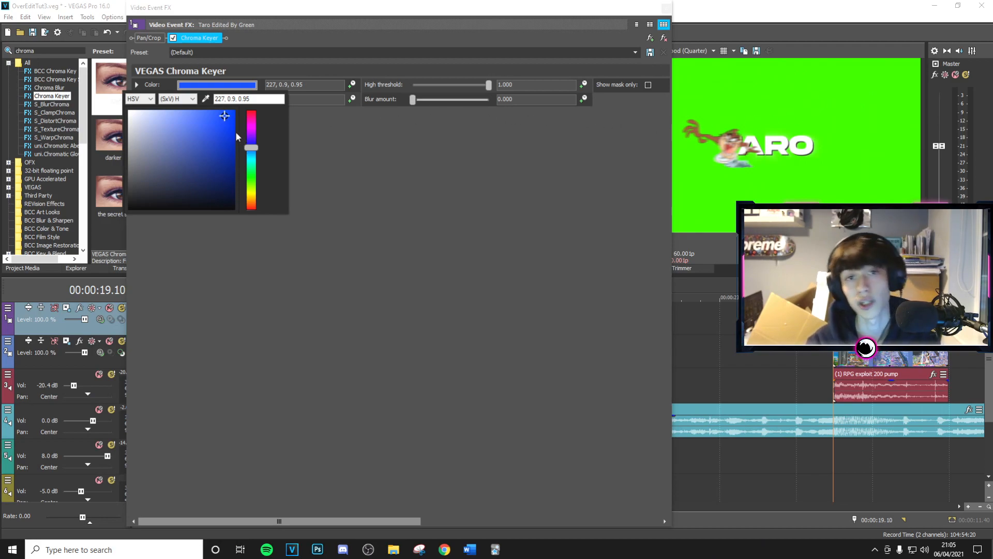
{"action": "left_click", "coordinate": [376, 146]}
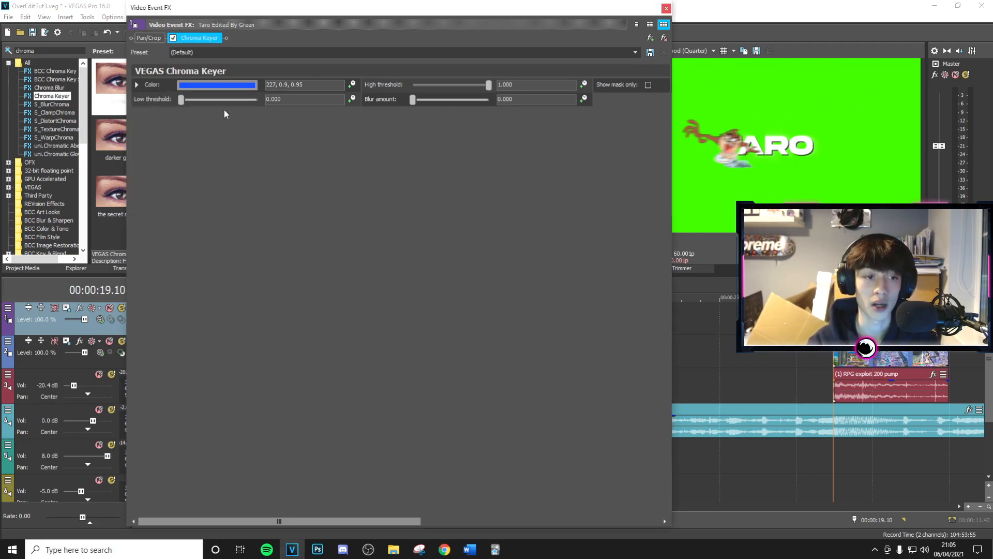
{"action": "left_click", "coordinate": [139, 85]}
{"action": "left_click_drag", "start_coordinate": [317, 17], "coordinate": [145, 20]}
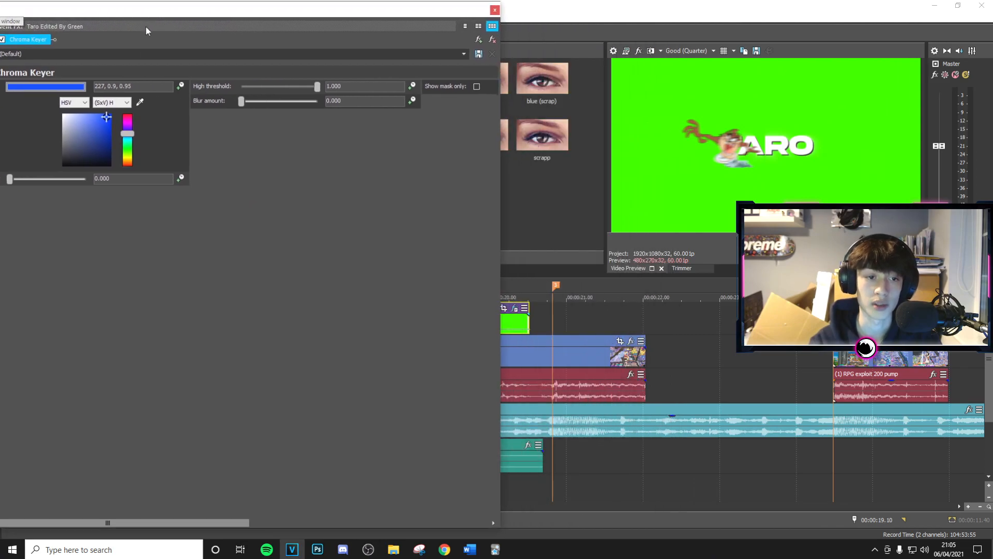
{"action": "left_click", "coordinate": [141, 103]}
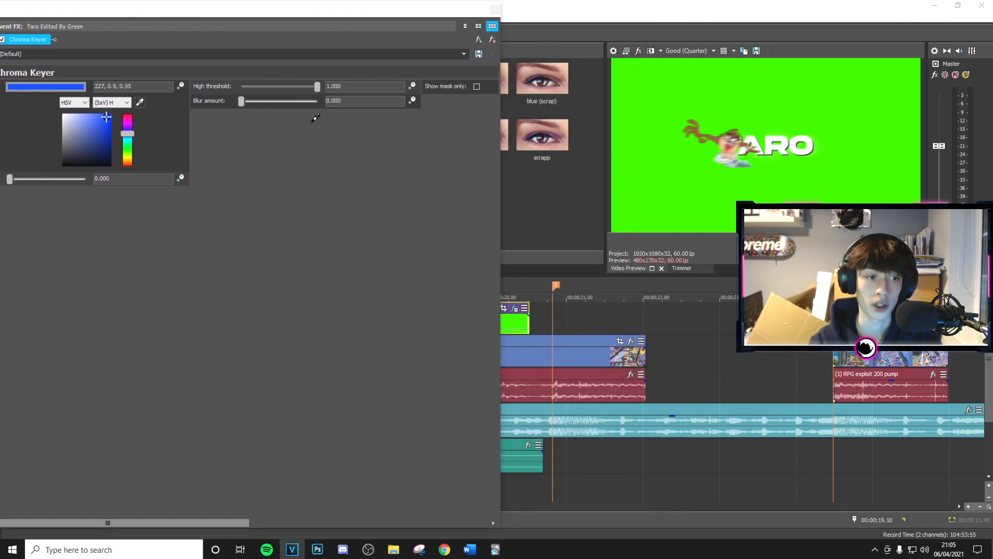
{"action": "left_click", "coordinate": [516, 318]}
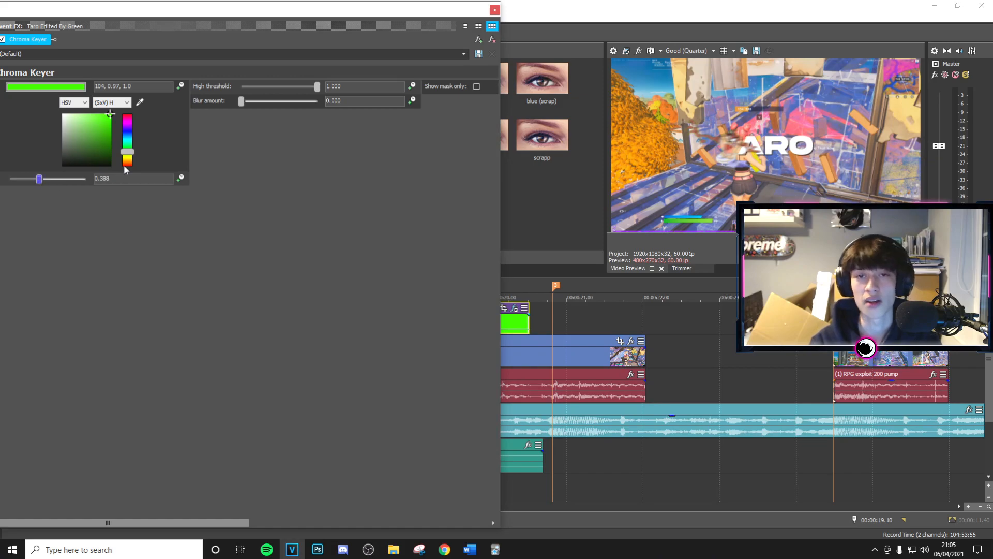
{"action": "left_click", "coordinate": [493, 10]}
Find the S_DropShadow effect and apply its USE preset to the Taro Edited By Green clip.
{"action": "double_click", "coordinate": [48, 53]}
{"action": "type", "text": "drop"}
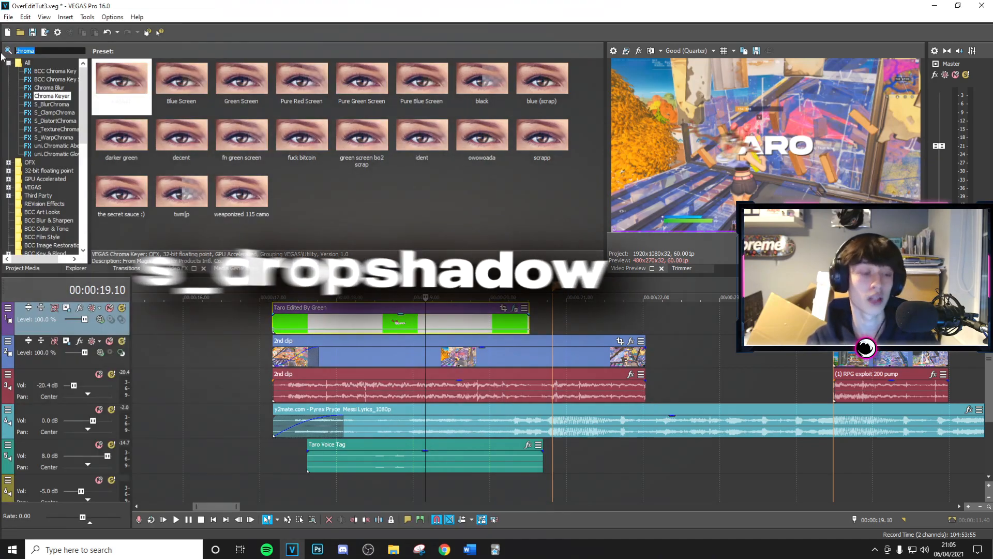
{"action": "left_click", "coordinate": [49, 89]}
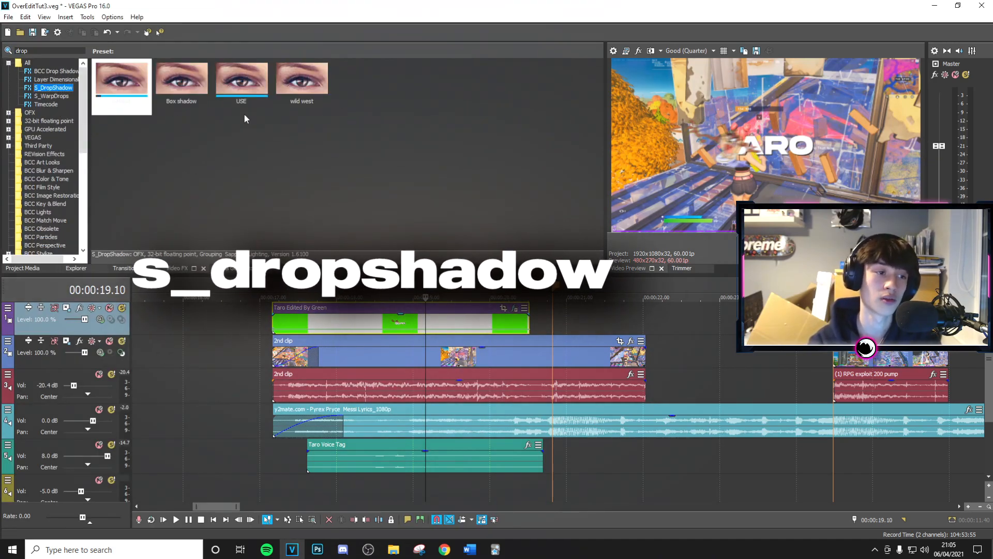
{"action": "left_click_drag", "start_coordinate": [262, 80], "coordinate": [454, 323]}
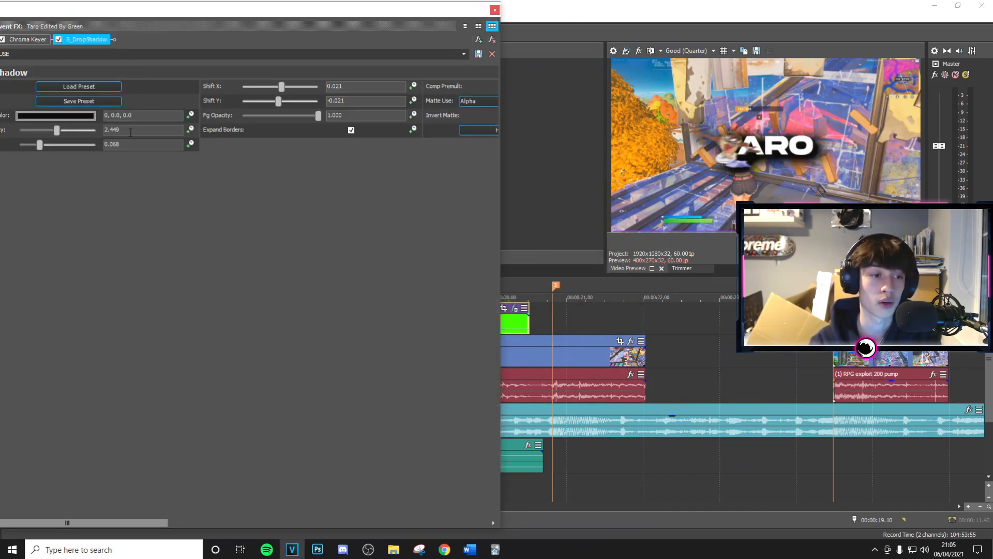
Set the drop shadow's opacity to 1.000 and both Shift X and Shift Y to 0.
{"action": "left_click_drag", "start_coordinate": [54, 135], "coordinate": [34, 132]}
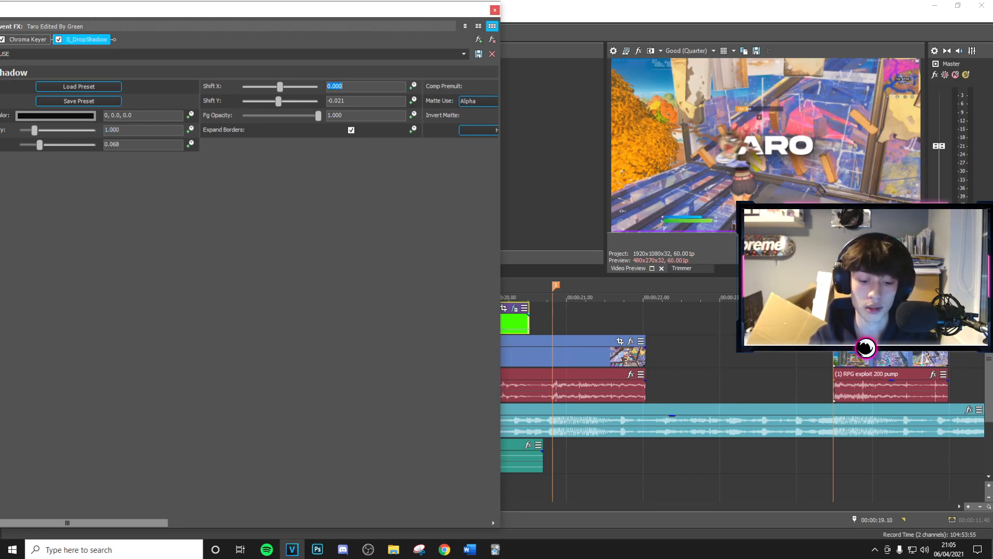
{"action": "type", "text": "0"}
{"action": "key", "text": "Return"}
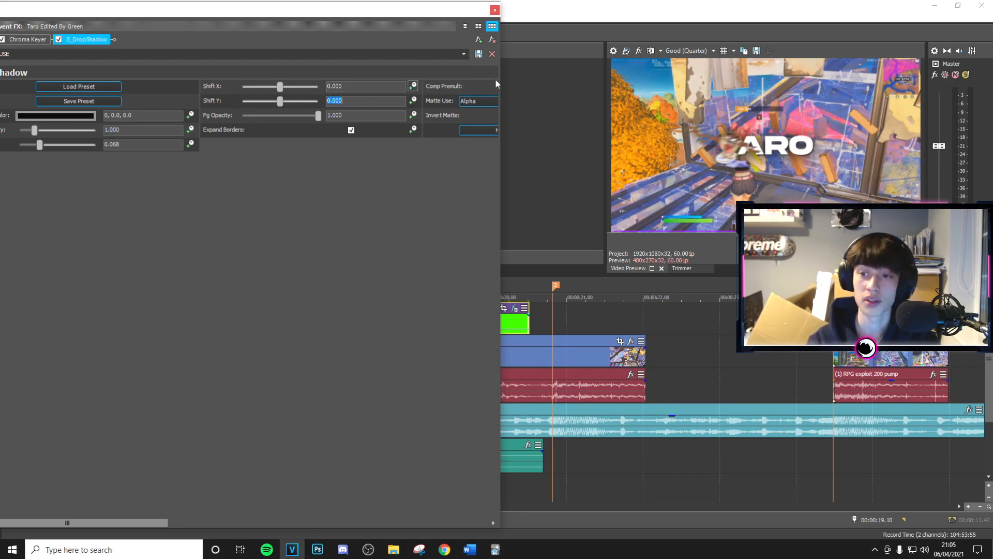
{"action": "left_click", "coordinate": [494, 10]}
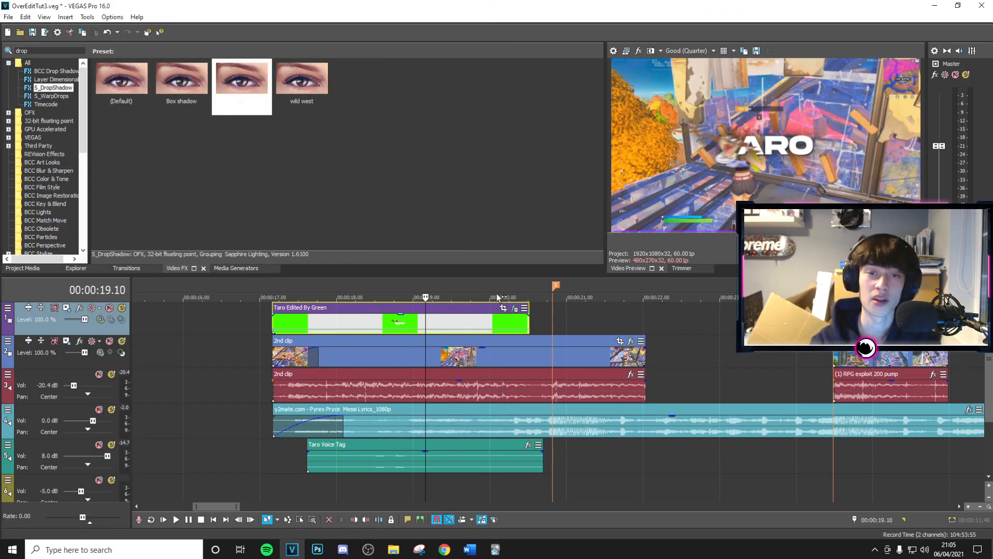
Find the S_Glow effect and apply the taroccglow preset to the Taro Edited By Green clip.
{"action": "left_click", "coordinate": [358, 324]}
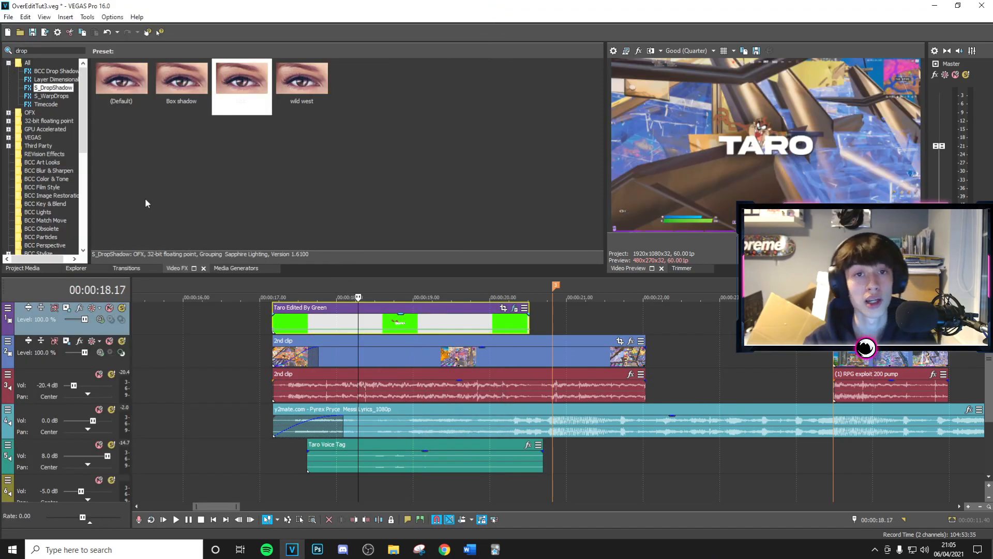
{"action": "type", "text": "glow"}
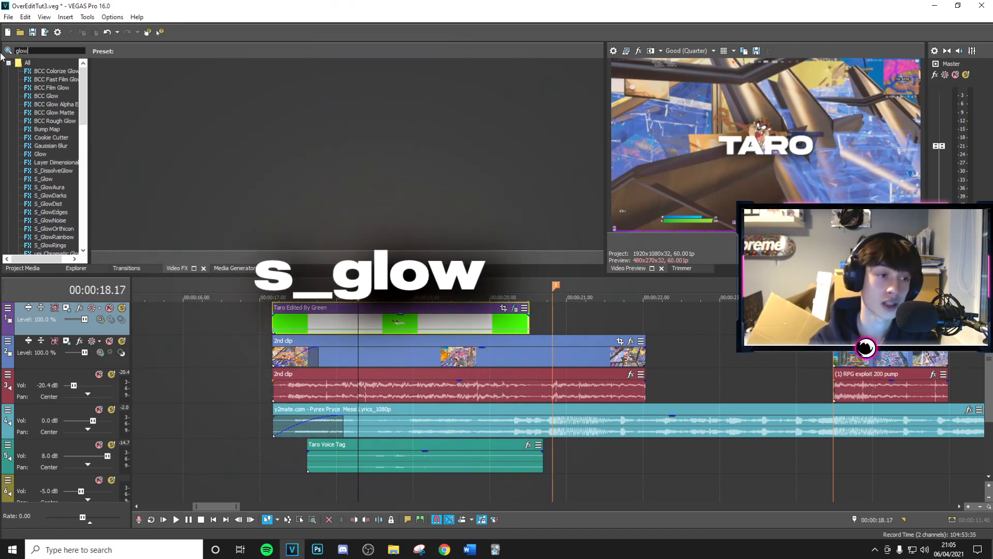
{"action": "left_click", "coordinate": [44, 178]}
{"action": "left_click_drag", "start_coordinate": [241, 137], "coordinate": [391, 319]}
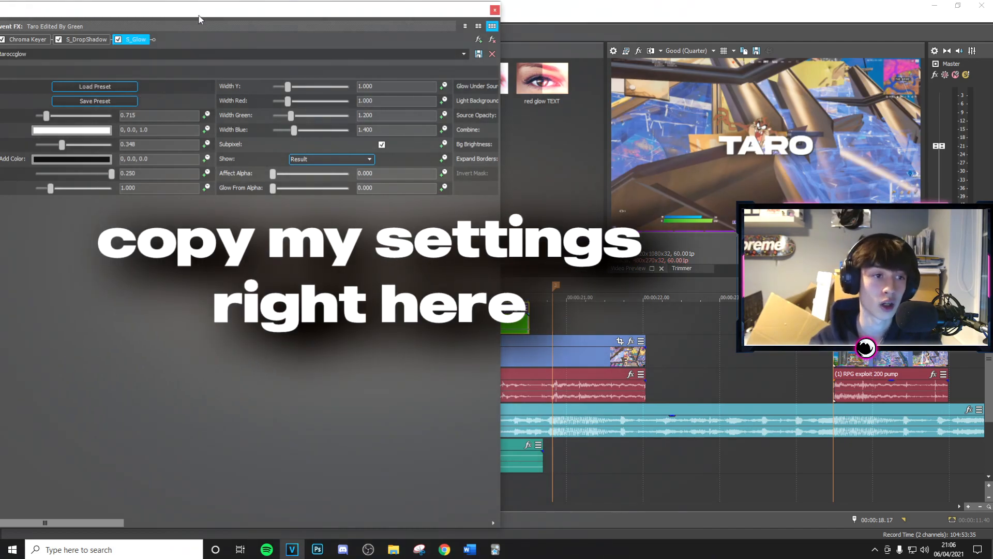
{"action": "left_click_drag", "start_coordinate": [198, 15], "coordinate": [403, 34]}
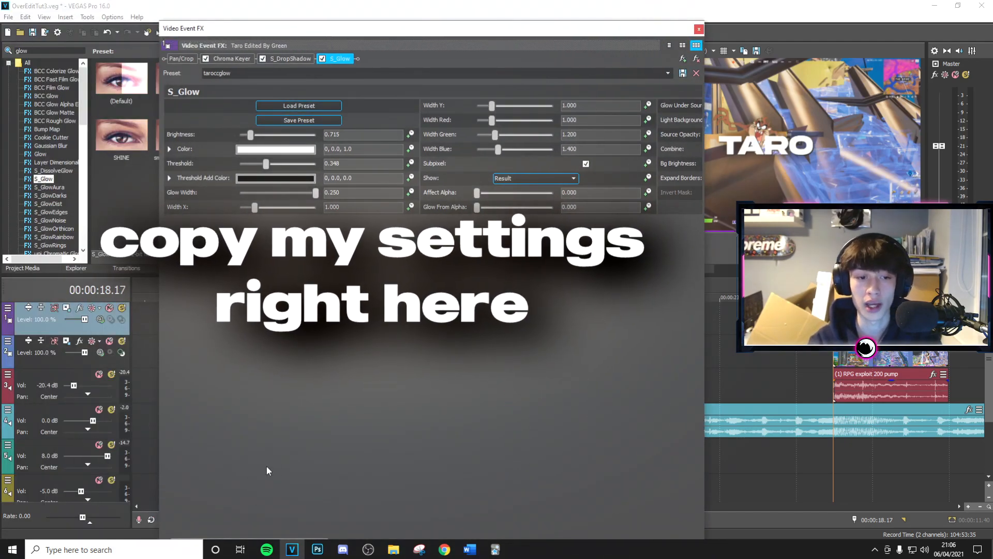
{"action": "left_click_drag", "start_coordinate": [587, 28], "coordinate": [512, 49]}
{"action": "left_click_drag", "start_coordinate": [333, 465], "coordinate": [681, 23]}
{"action": "left_click", "coordinate": [681, 36]}
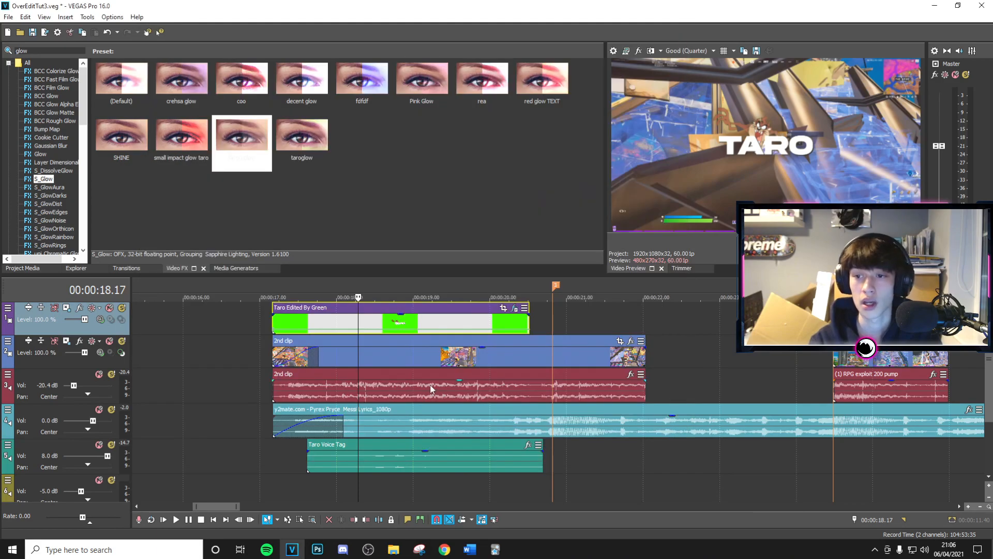
Split the 2nd clip video and audio at 00:00:20.18, near the end of the ident.
{"action": "left_click", "coordinate": [414, 321]}
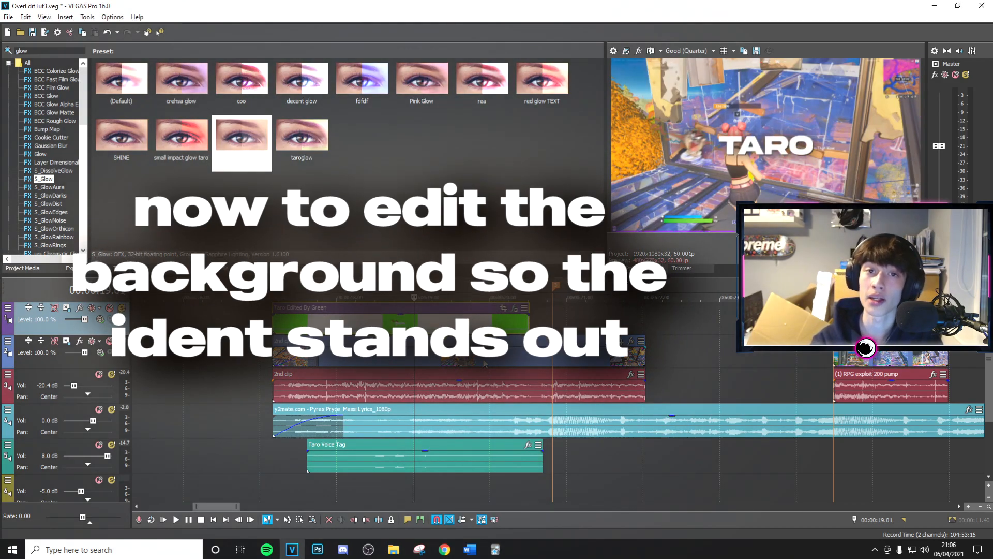
{"action": "left_click", "coordinate": [515, 360]}
{"action": "left_click", "coordinate": [521, 359]}
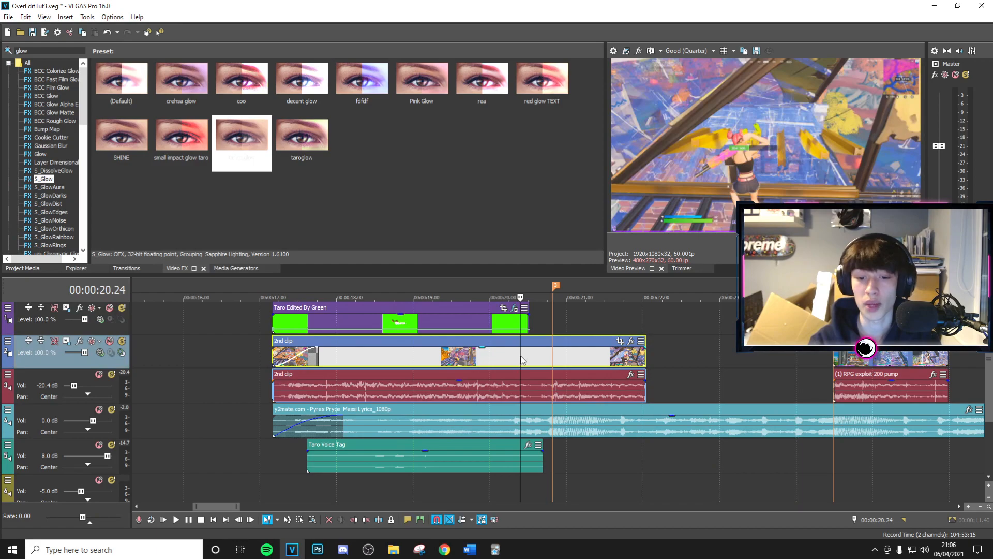
{"action": "scroll", "coordinate": [536, 357], "scroll_direction": "up", "scroll_amount": 2}
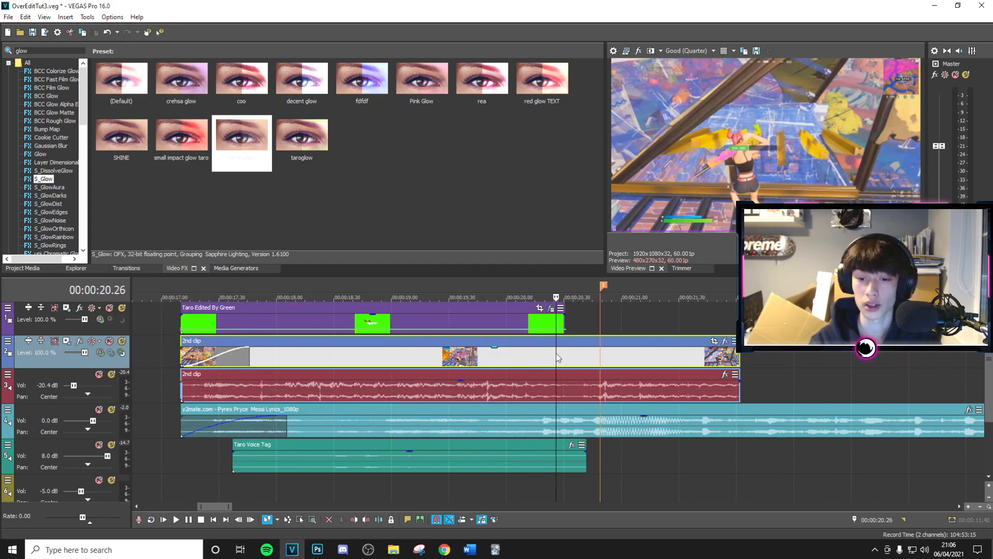
{"action": "left_click", "coordinate": [552, 353]}
{"action": "left_click", "coordinate": [546, 353]}
{"action": "left_click", "coordinate": [541, 352]}
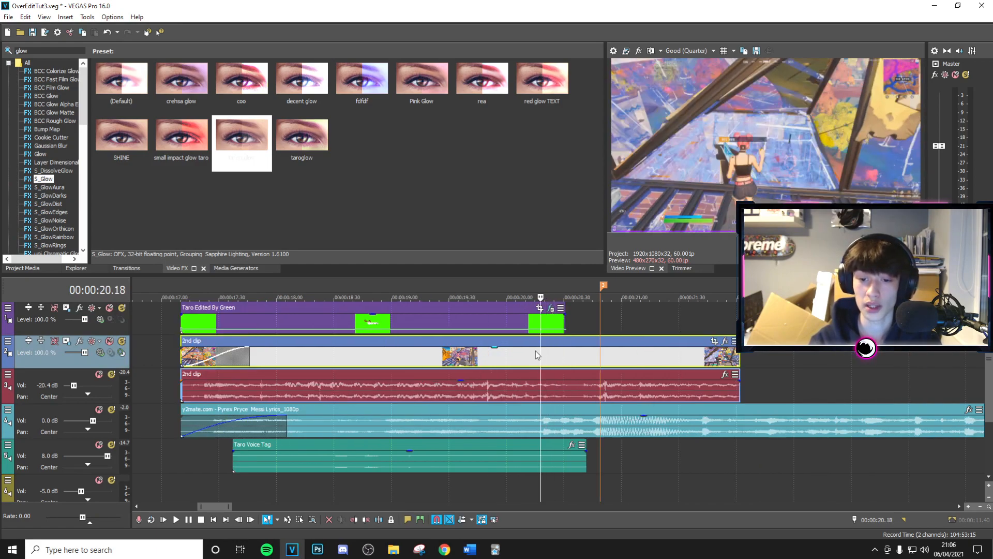
{"action": "right_click", "coordinate": [547, 352]}
{"action": "left_click", "coordinate": [563, 316]}
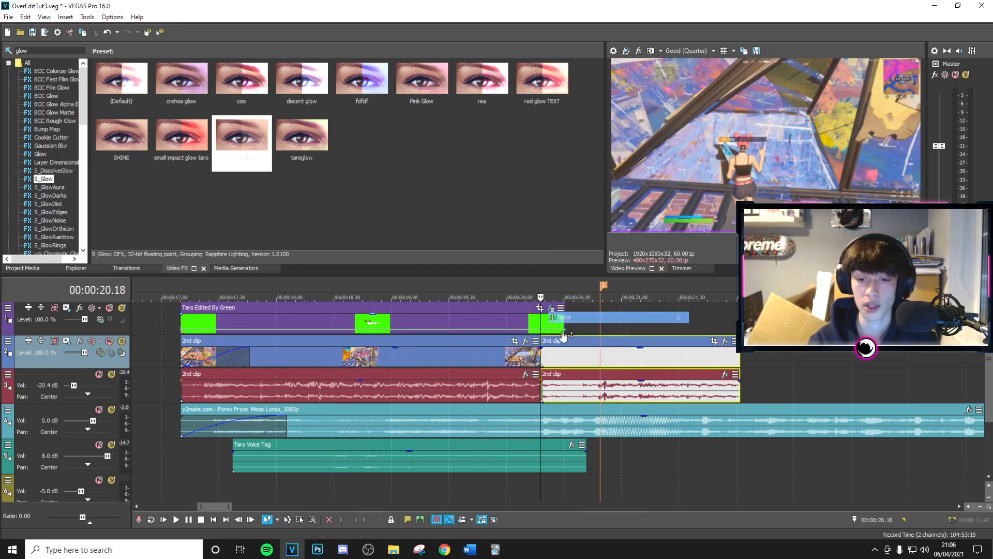
Shorten the end of the Taro Edited By Green clip and shift the clip slightly so it ends at the 2nd clip's split.
{"action": "left_click_drag", "start_coordinate": [566, 326], "coordinate": [535, 328]}
{"action": "left_click", "coordinate": [512, 317]}
{"action": "left_click_drag", "start_coordinate": [361, 322], "coordinate": [366, 322]}
Find the BCC Lens Blur effect and apply the !tarolensblur preset to the first part of the 2nd clip.
{"action": "left_click", "coordinate": [341, 329]}
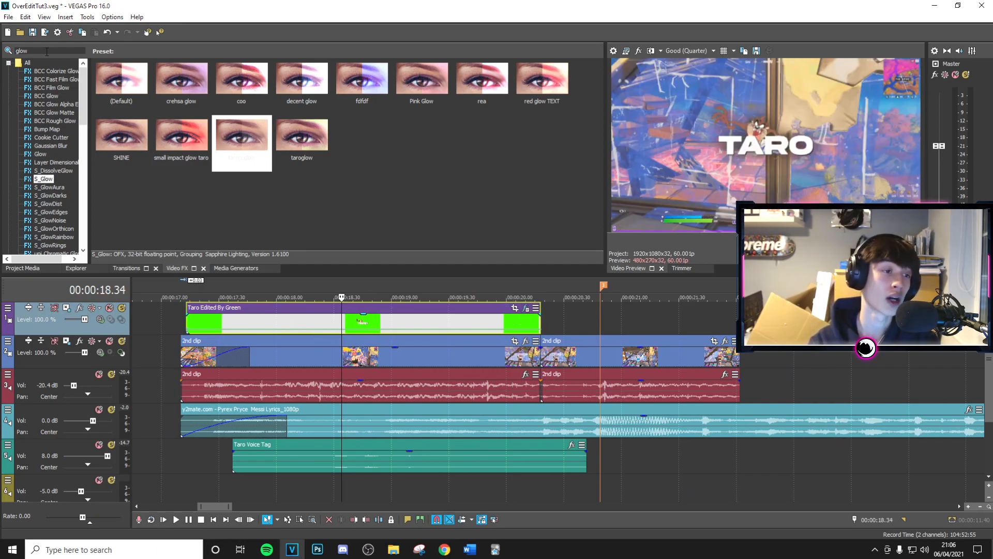
{"action": "type", "text": "lens"}
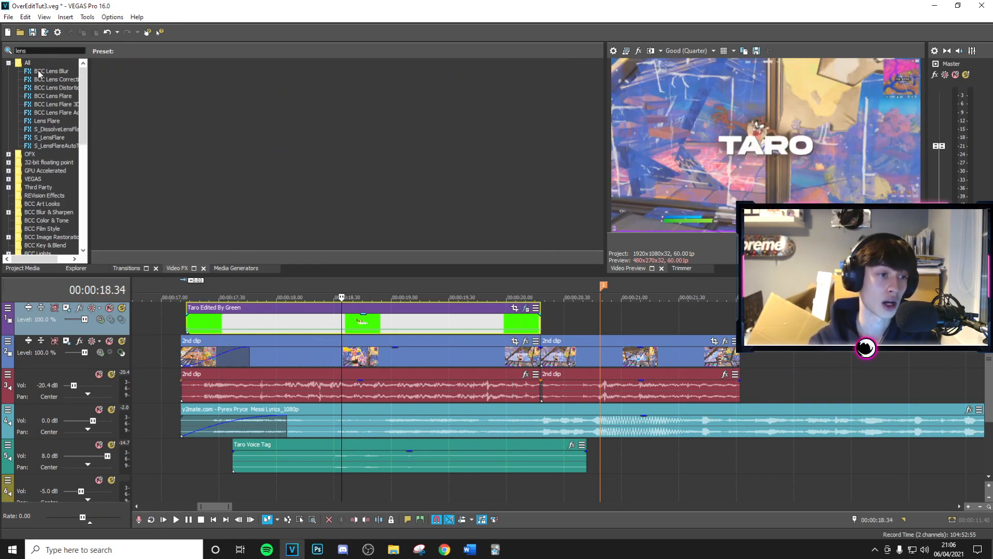
{"action": "left_click", "coordinate": [39, 72]}
{"action": "left_click", "coordinate": [241, 79]}
{"action": "left_click", "coordinate": [194, 85]}
{"action": "left_click_drag", "start_coordinate": [194, 86], "coordinate": [395, 353]}
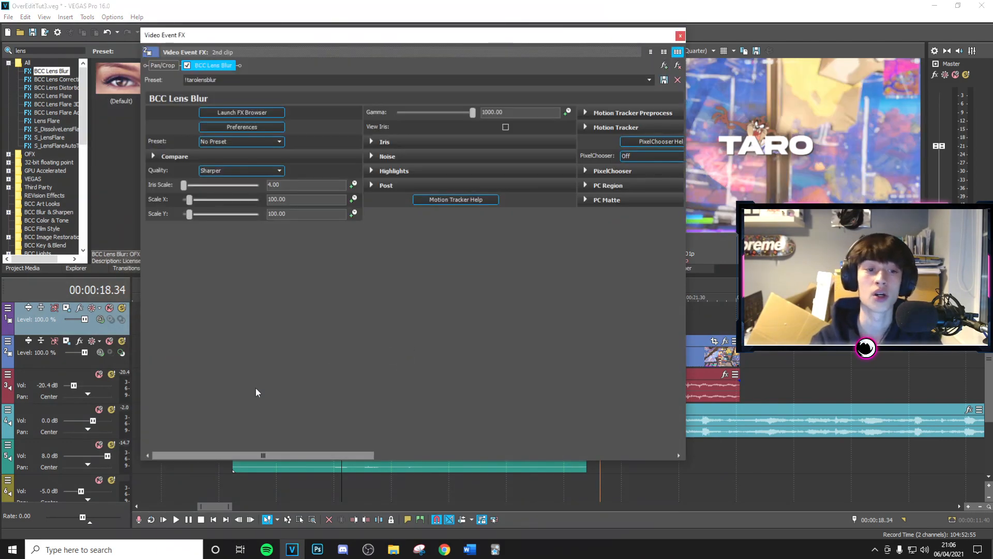
Set the Lens Blur's Iris Scale to 8.
{"action": "left_click_drag", "start_coordinate": [245, 454], "coordinate": [257, 451]}
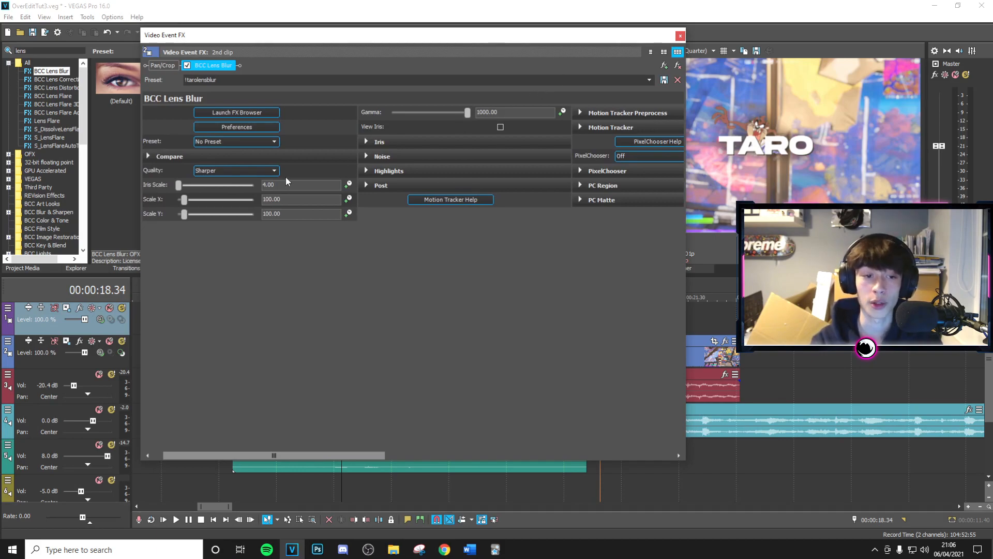
{"action": "type", "text": "8"}
{"action": "key", "text": "Return"}
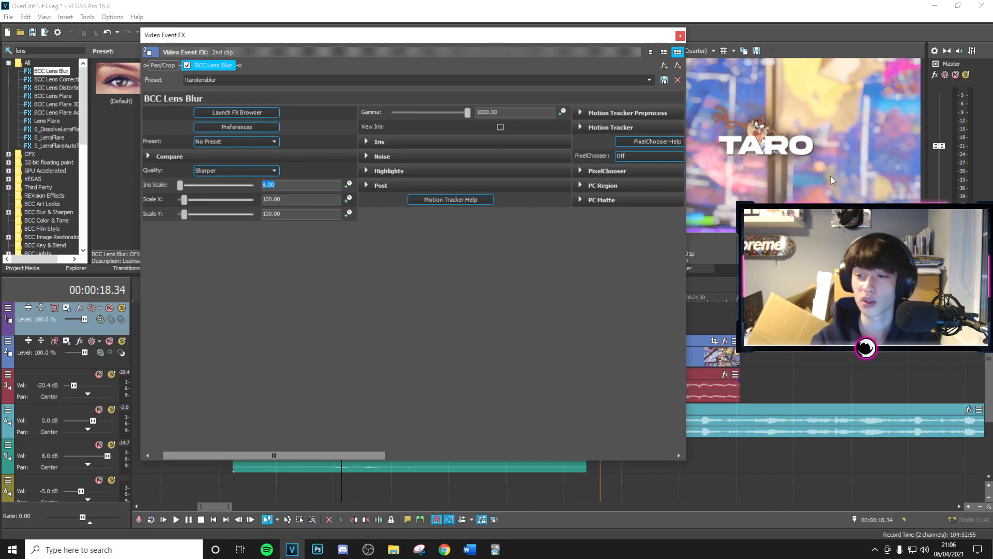
Animate the Lens Blur's Iris Scale with keyframes of 5 at about 2.1 seconds into the clip and 0 at its end.
{"action": "left_click", "coordinate": [348, 185]}
{"action": "left_click_drag", "start_coordinate": [438, 369], "coordinate": [533, 374]}
{"action": "left_click", "coordinate": [299, 190]}
{"action": "type", "text": "5"}
{"action": "key", "text": "Return"}
{"action": "left_click_drag", "start_coordinate": [540, 367], "coordinate": [672, 367]}
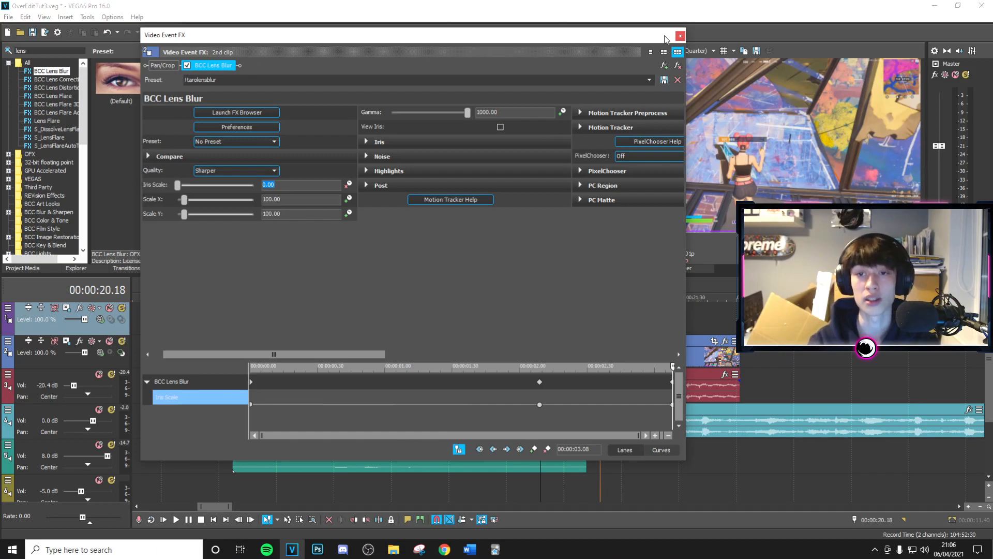
{"action": "left_click", "coordinate": [680, 38]}
Find the S_HueSatBright effect and apply its default preset to the first part of the 2nd clip.
{"action": "left_click", "coordinate": [358, 355]}
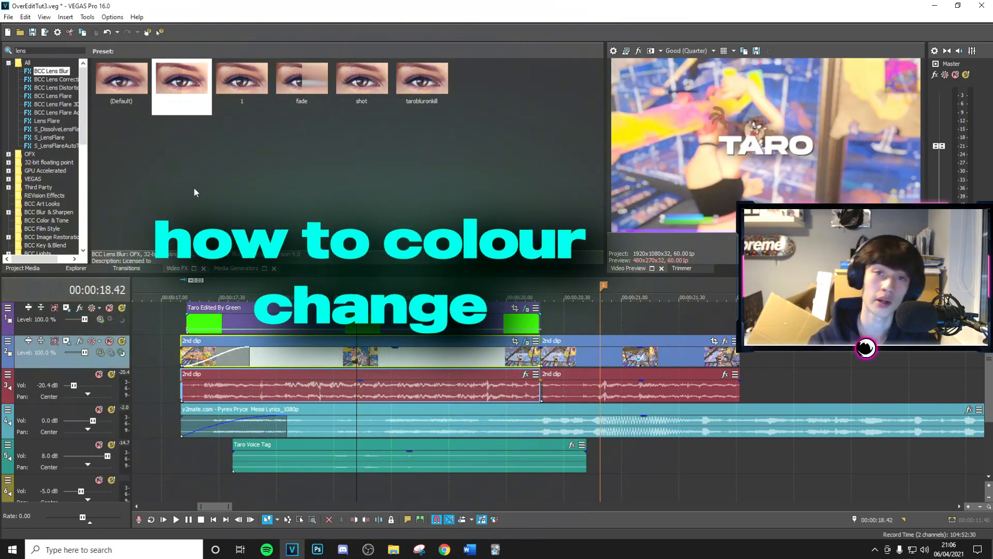
{"action": "key", "text": "BackSpace"}
{"action": "key", "text": "BackSpace"}
{"action": "key", "text": "BackSpace"}
{"action": "key", "text": "BackSpace"}
{"action": "type", "text": "hue"}
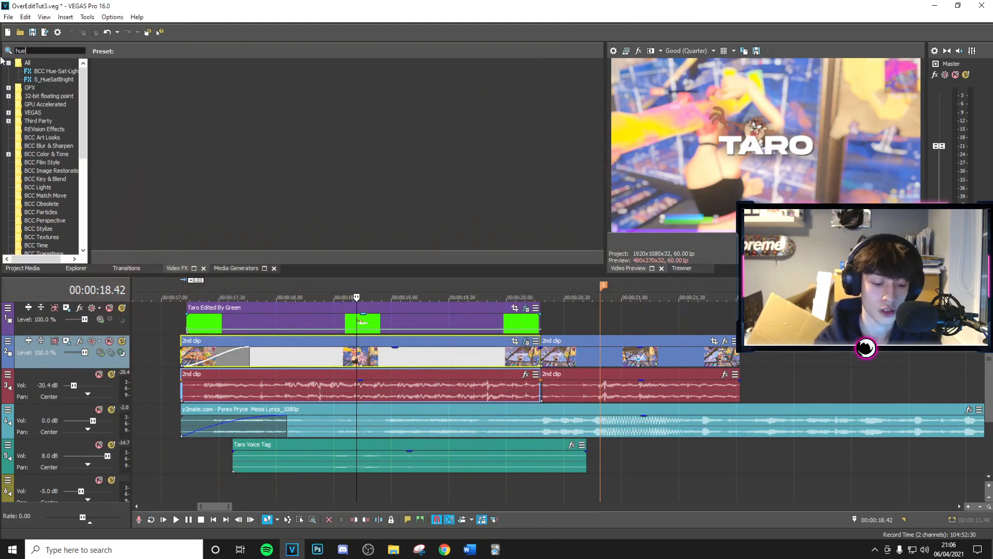
{"action": "left_click", "coordinate": [57, 79]}
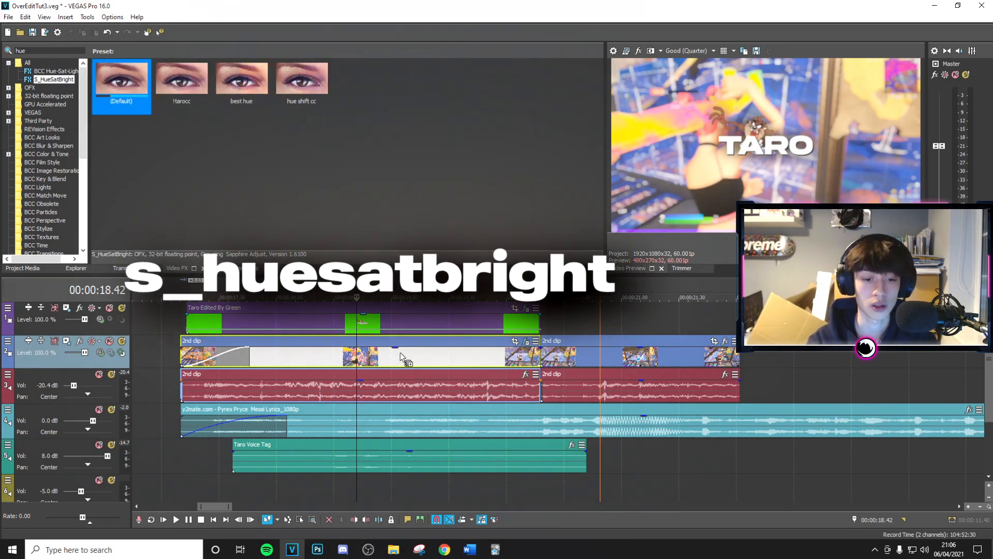
{"action": "left_click_drag", "start_coordinate": [117, 83], "coordinate": [376, 335]}
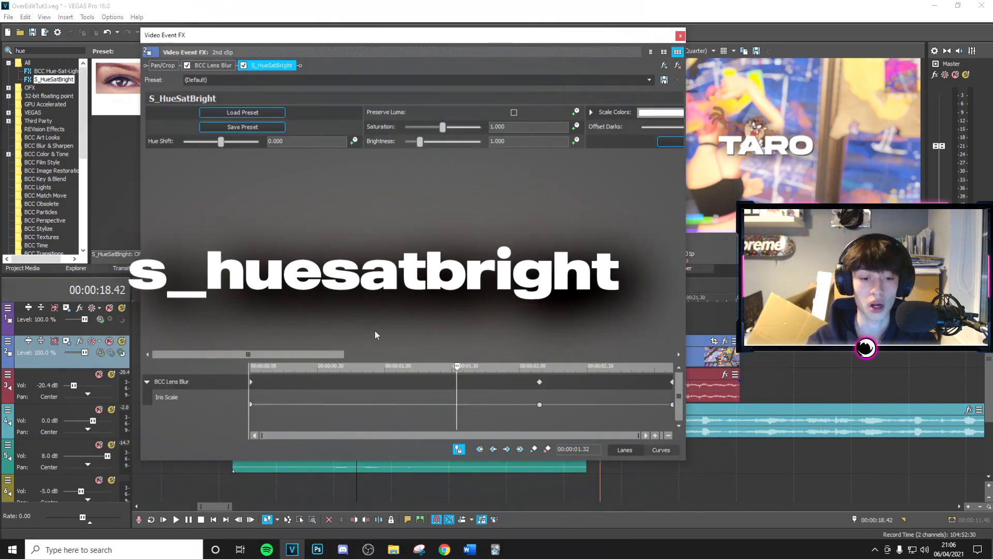
Animate the S_HueSatBright's Hue Shift from 0 at the clip's start to 1 at its end, and play back the colour change.
{"action": "left_click", "coordinate": [355, 141]}
{"action": "left_click_drag", "start_coordinate": [455, 369], "coordinate": [759, 379]}
{"action": "type", "text": "1"}
{"action": "key", "text": "Return"}
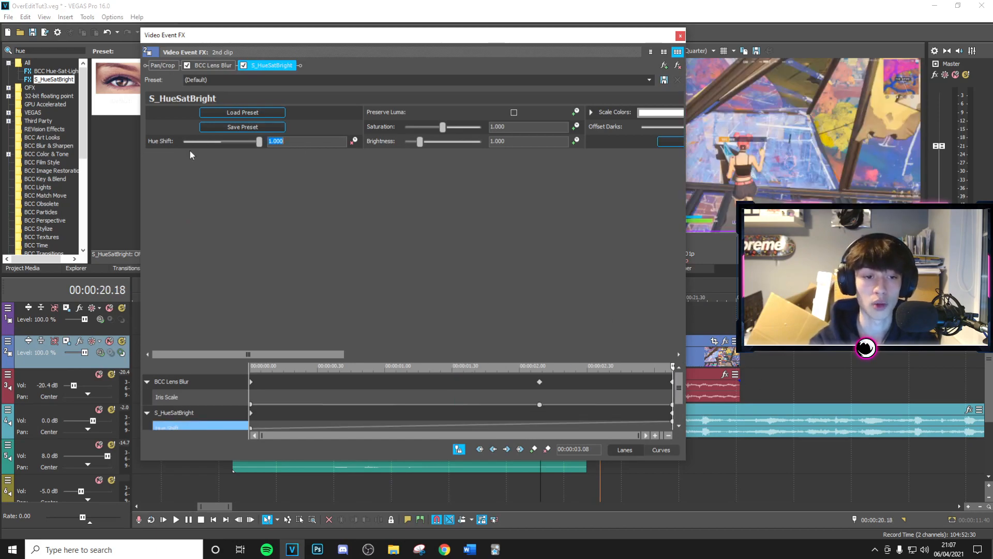
{"action": "left_click", "coordinate": [679, 36]}
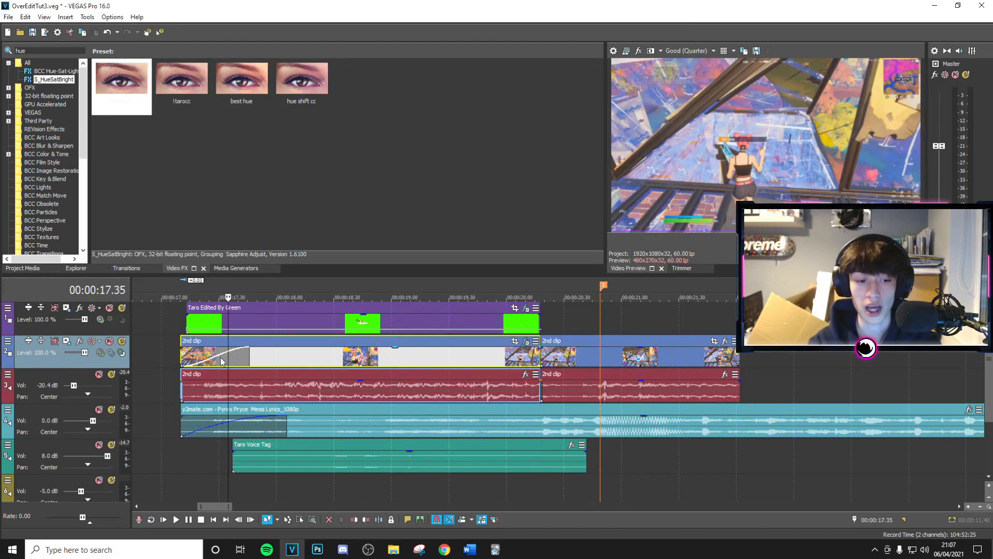
{"action": "key", "text": "space"}
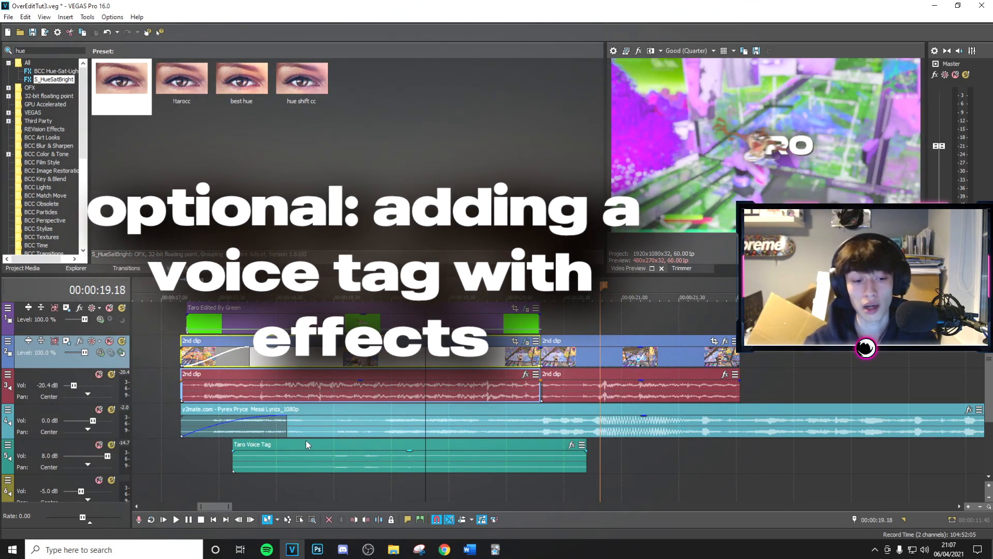
Shift the Taro Voice Tag clip to line up with the Taro Edited By Green clip and add a Reverb effect to it.
{"action": "left_click", "coordinate": [321, 454]}
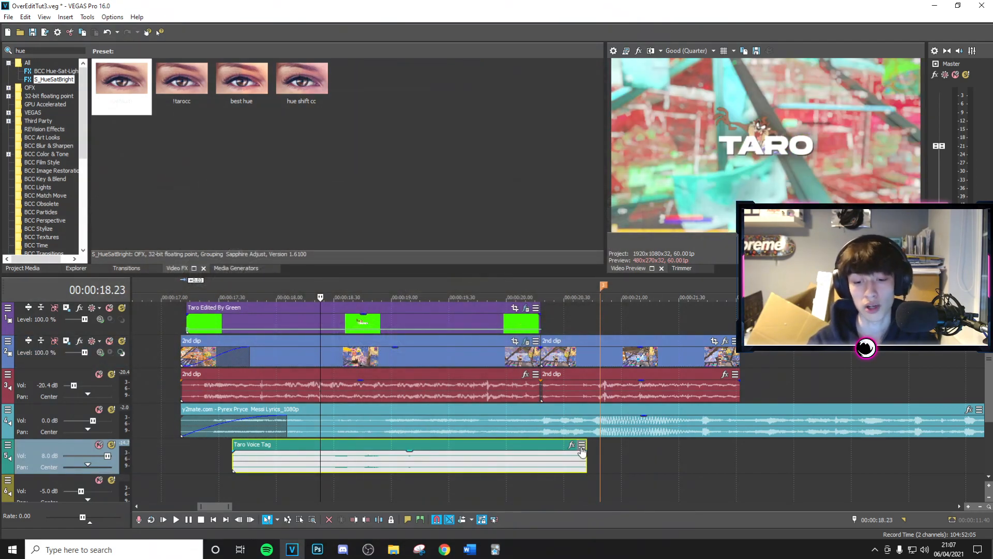
{"action": "left_click_drag", "start_coordinate": [549, 457], "coordinate": [455, 465]}
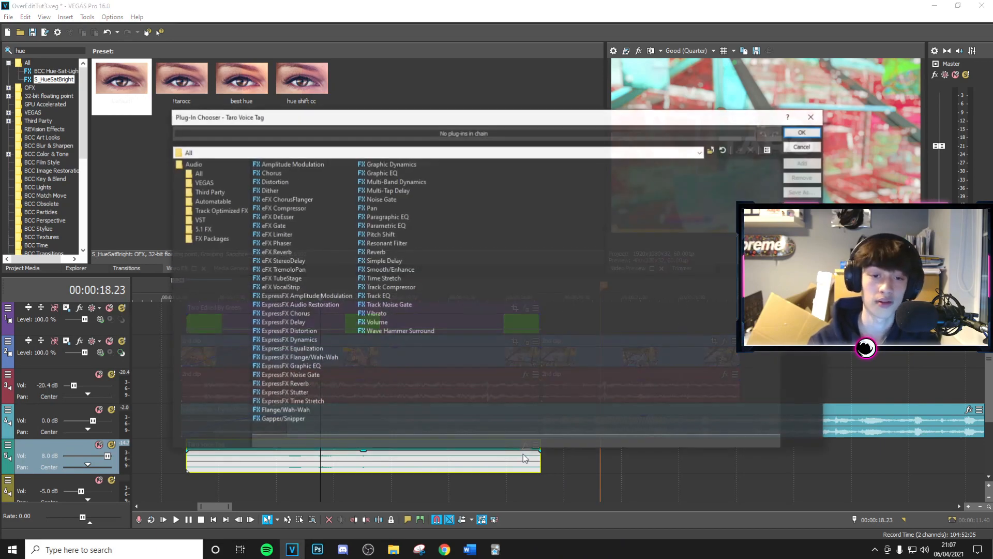
{"action": "left_click", "coordinate": [797, 134]}
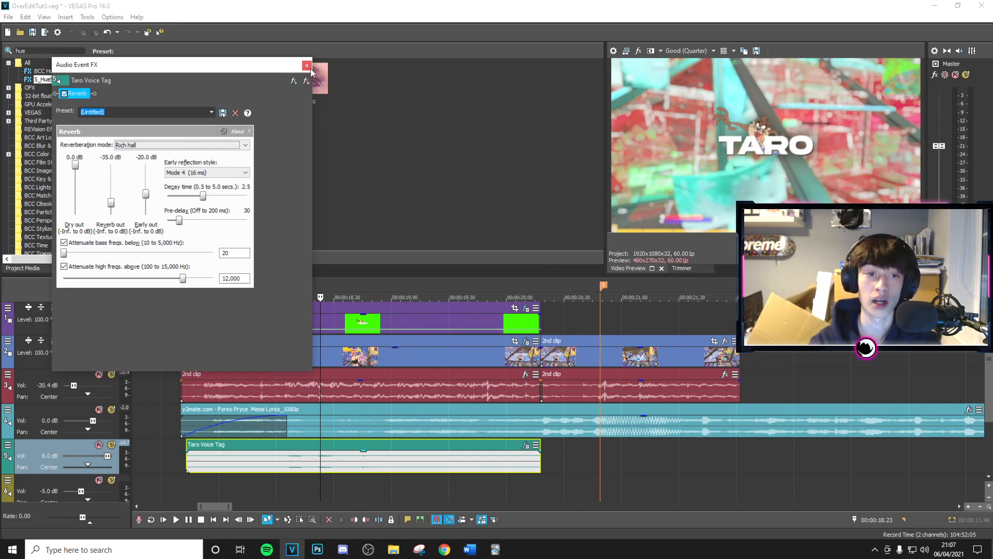
{"action": "left_click", "coordinate": [307, 65]}
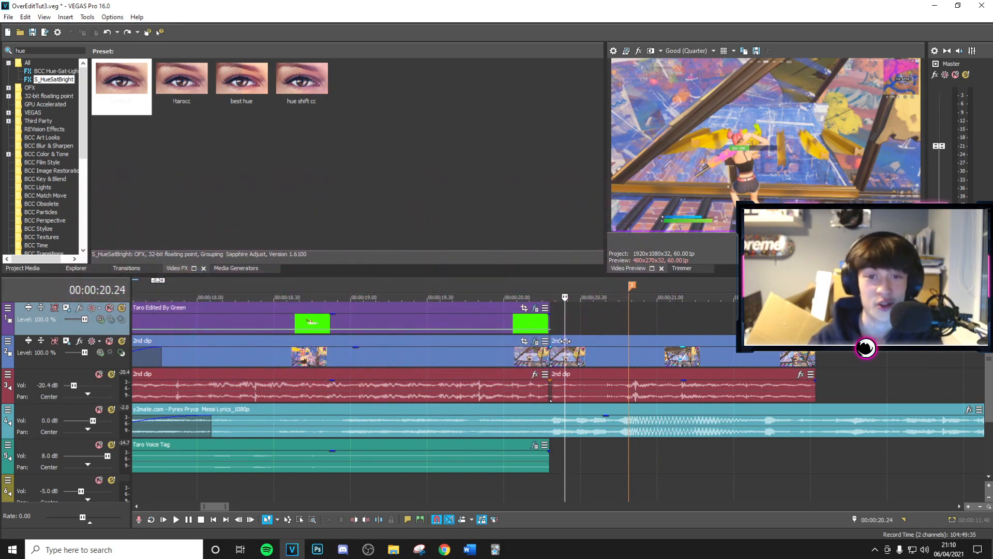
Split the second part of the 2nd clip at 20.19, 30 frames before the marker.
{"action": "left_click", "coordinate": [629, 325]}
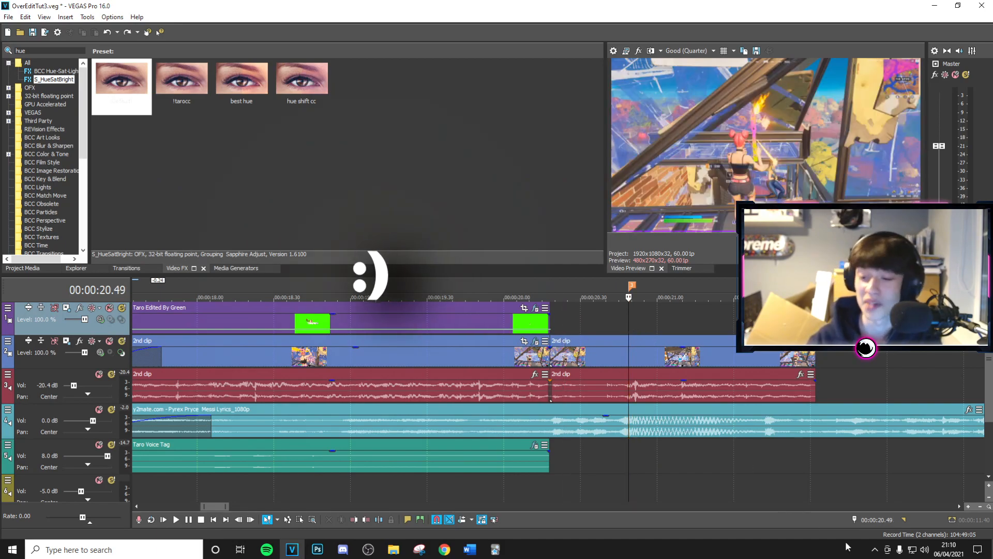
{"action": "left_click", "coordinate": [885, 520]}
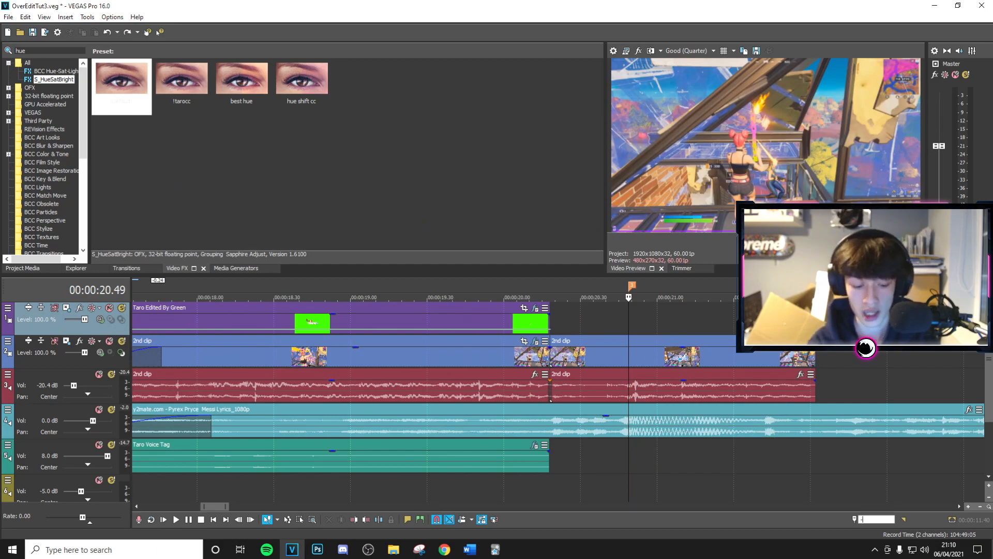
{"action": "type", "text": "20.19"}
{"action": "key", "text": "Return"}
{"action": "right_click", "coordinate": [690, 352]}
{"action": "left_click", "coordinate": [706, 321]}
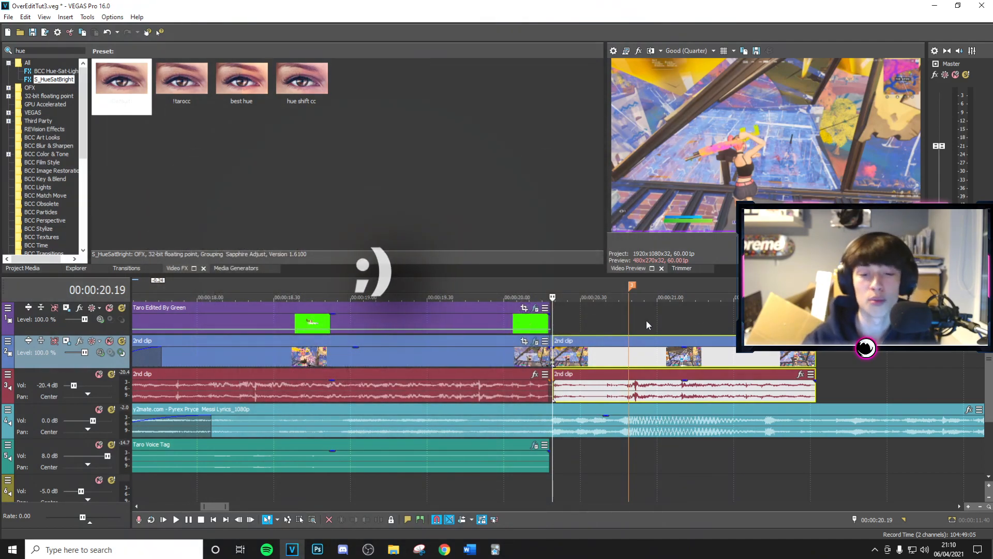
Apply the !tarotwixtorpink (30 frames b4 kill) package from Taro's Presets to the newly split part of the 2nd clip.
{"action": "scroll", "coordinate": [730, 355], "scroll_direction": "up", "scroll_amount": 2}
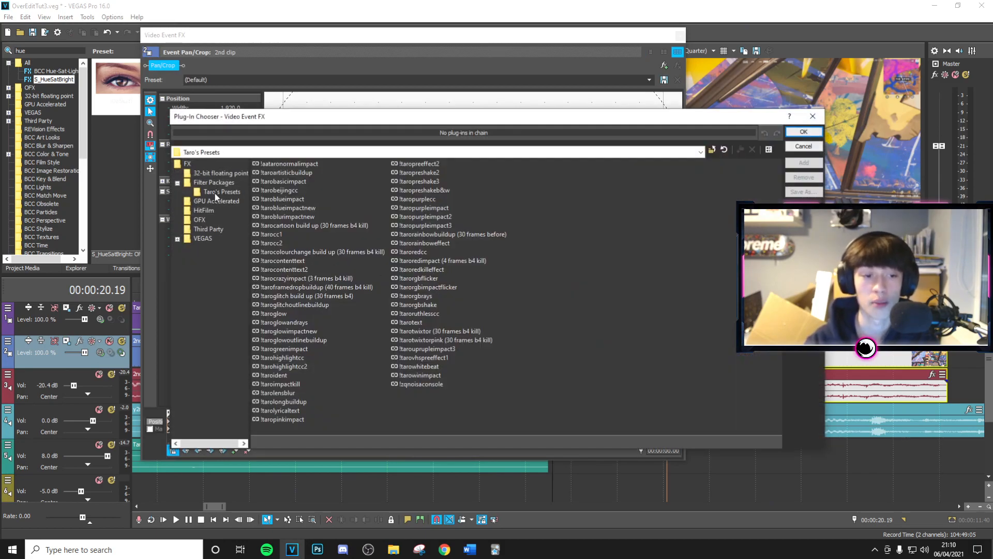
{"action": "left_click", "coordinate": [434, 340]}
{"action": "left_click", "coordinate": [803, 131]}
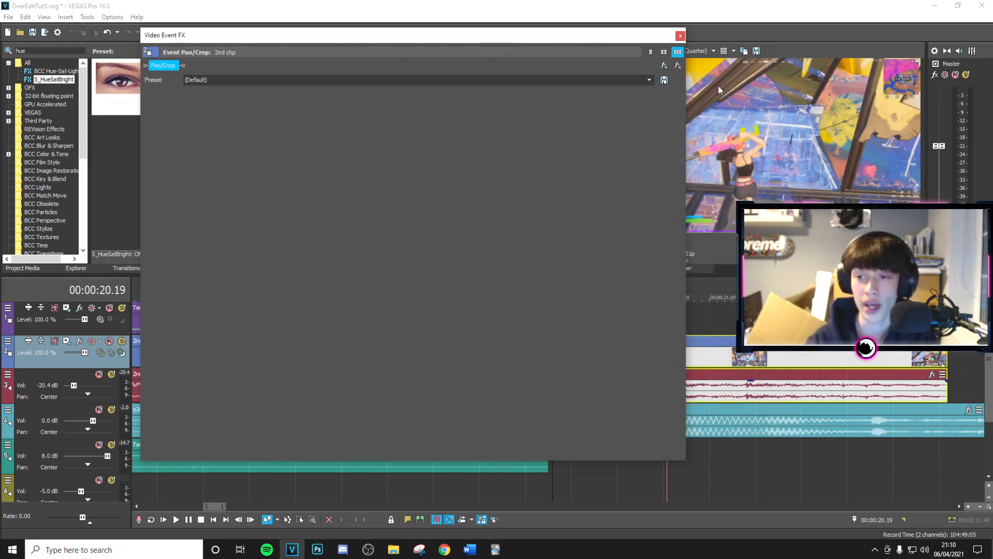
{"action": "left_click", "coordinate": [681, 37]}
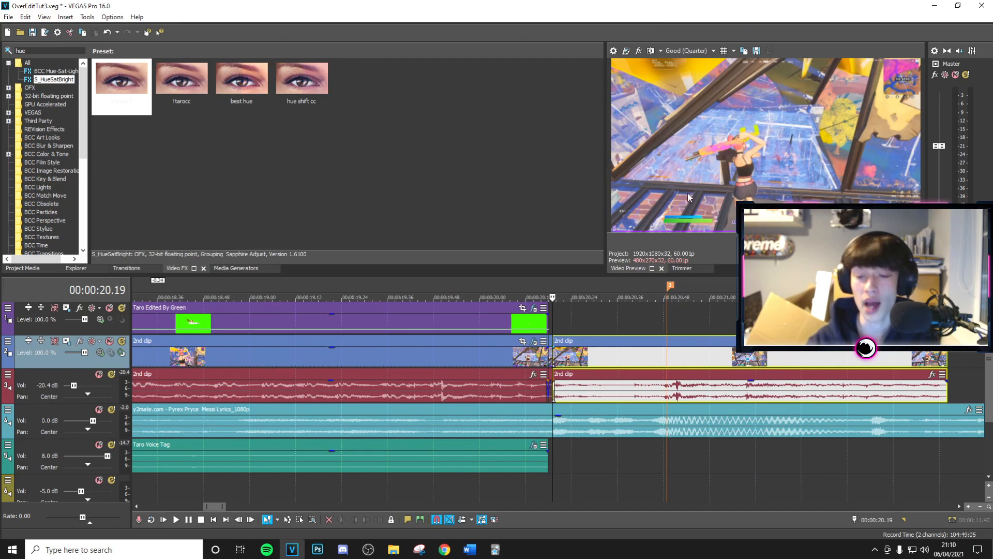
Play back the 2nd clip with the twixtor effect and examine the frames leading up to the marker.
{"action": "left_click", "coordinate": [563, 331]}
{"action": "scroll", "coordinate": [563, 331], "scroll_direction": "up", "scroll_amount": 2}
{"action": "key", "text": "space"}
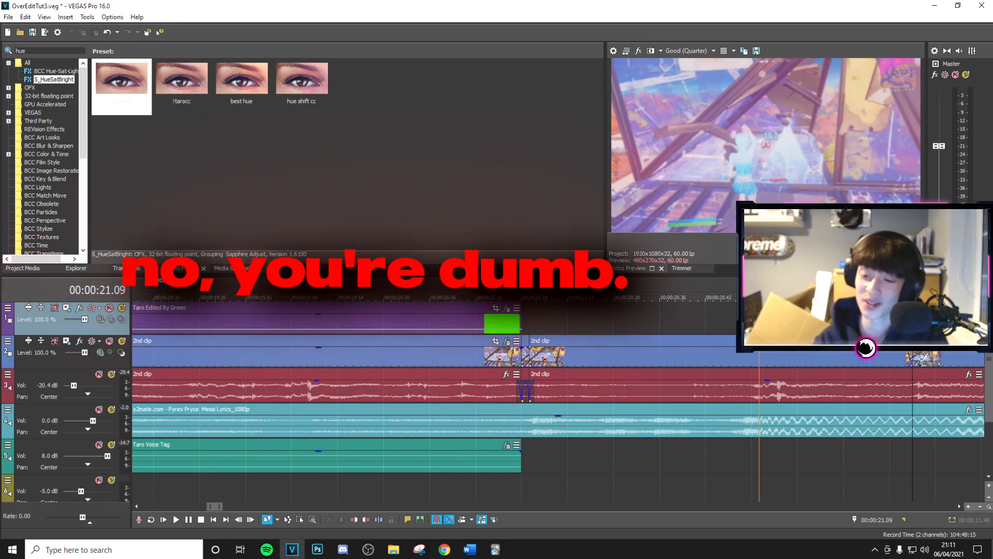
{"action": "left_click", "coordinate": [701, 316]}
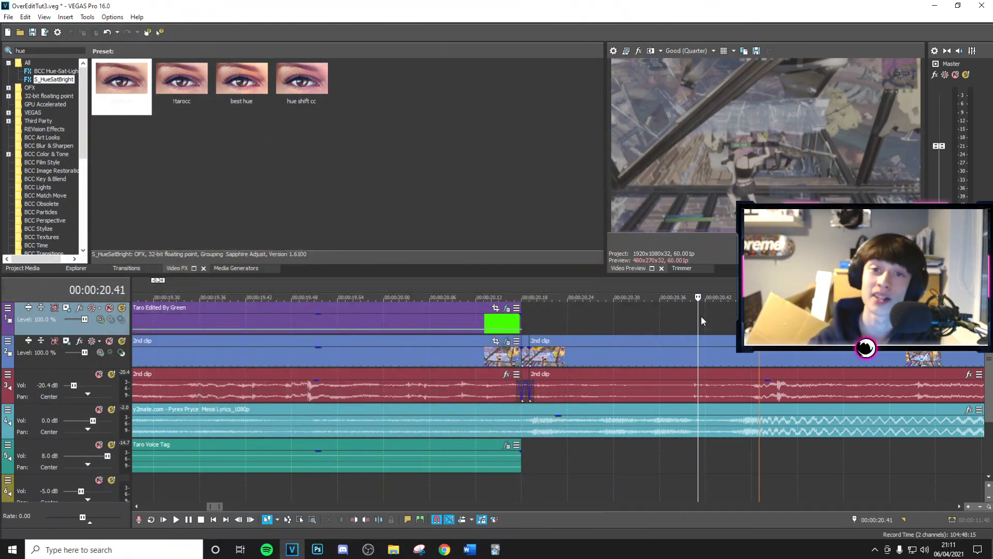
{"action": "key", "text": "Right"}
{"action": "key", "text": "Right"}
{"action": "key", "text": "Right"}
{"action": "key", "text": "Right"}
{"action": "key", "text": "Right"}
{"action": "key", "text": "Right"}
{"action": "key", "text": "Right"}
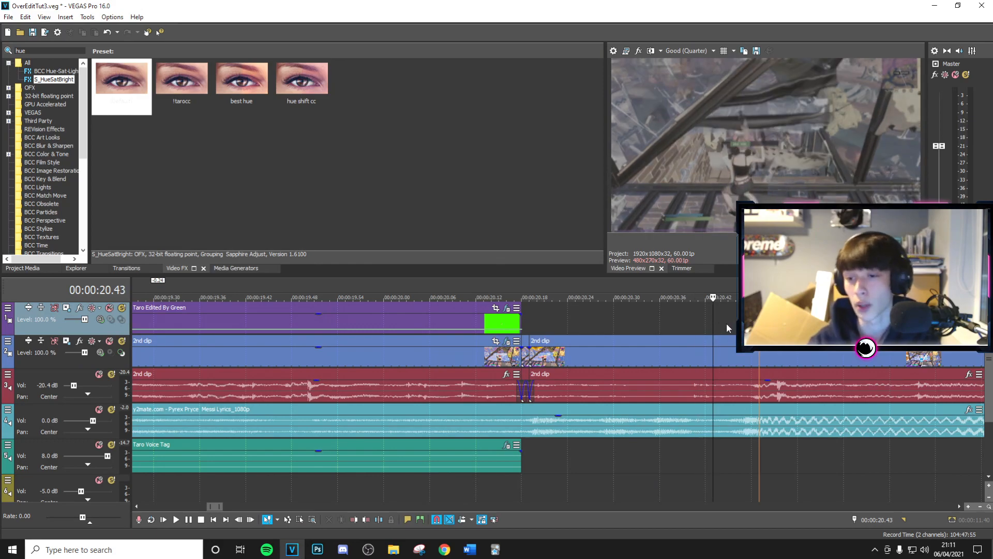
{"action": "key", "text": "Right"}
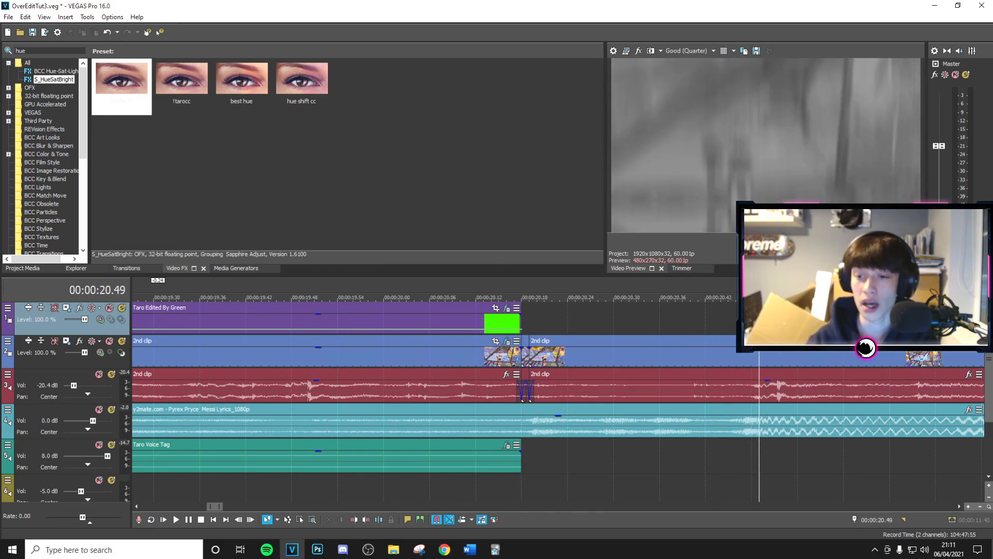
{"action": "key", "text": "Up"}
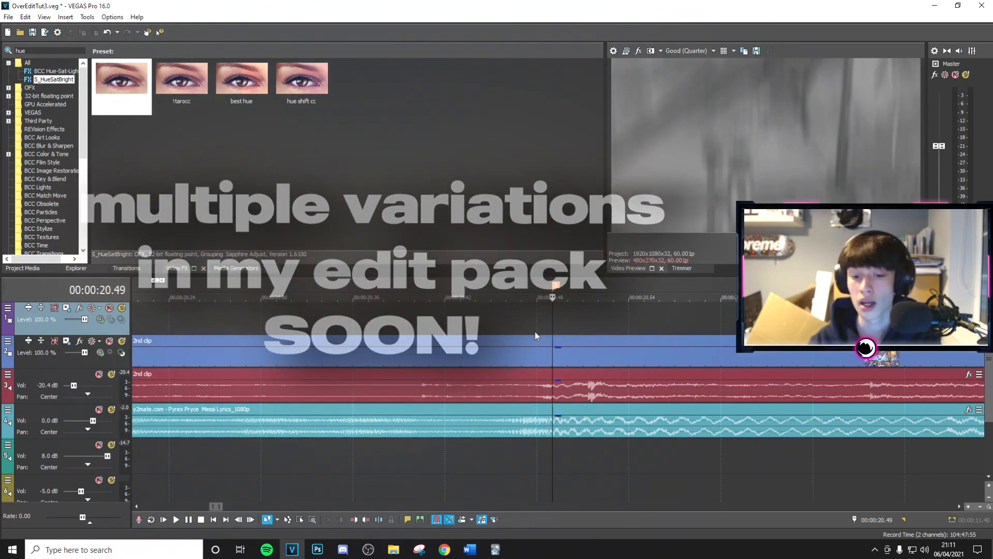
Select the time range of the split part of the 2nd clip, 20.19 to 22.02, and open the render settings for it.
{"action": "key", "text": "Down"}
{"action": "left_click_drag", "start_coordinate": [440, 330], "coordinate": [832, 363]}
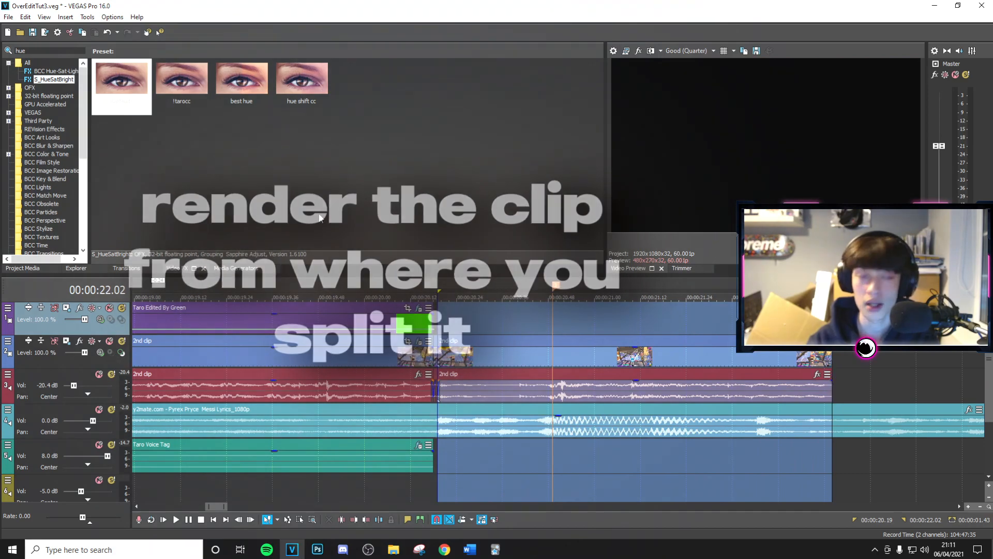
{"action": "left_click", "coordinate": [9, 17]}
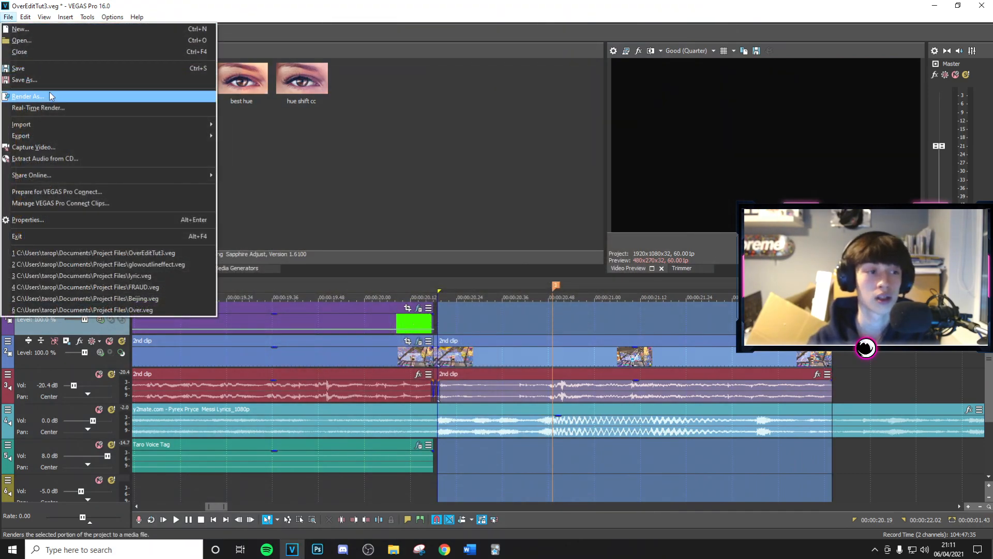
{"action": "left_click", "coordinate": [31, 95]}
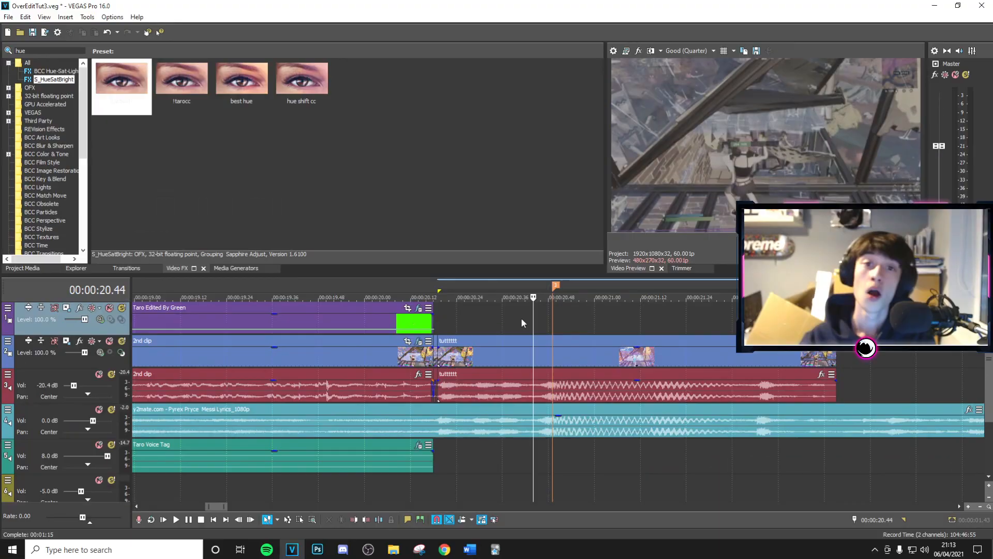
Delete the audio of the rendered clip that replaces the split part of the 2nd clip, keeping its video.
{"action": "left_click", "coordinate": [438, 324]}
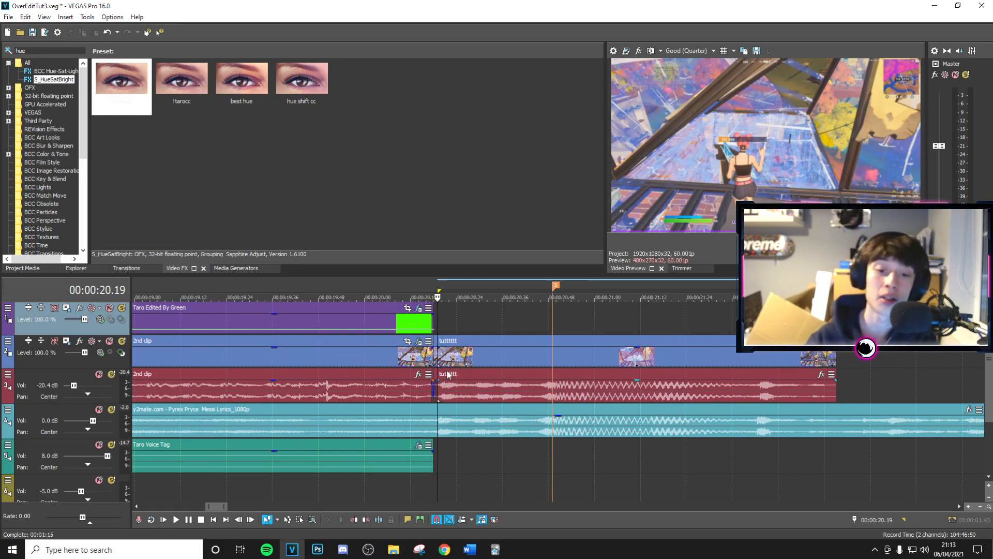
{"action": "left_click", "coordinate": [460, 357]}
{"action": "scroll", "coordinate": [487, 341], "scroll_direction": "up", "scroll_amount": 2}
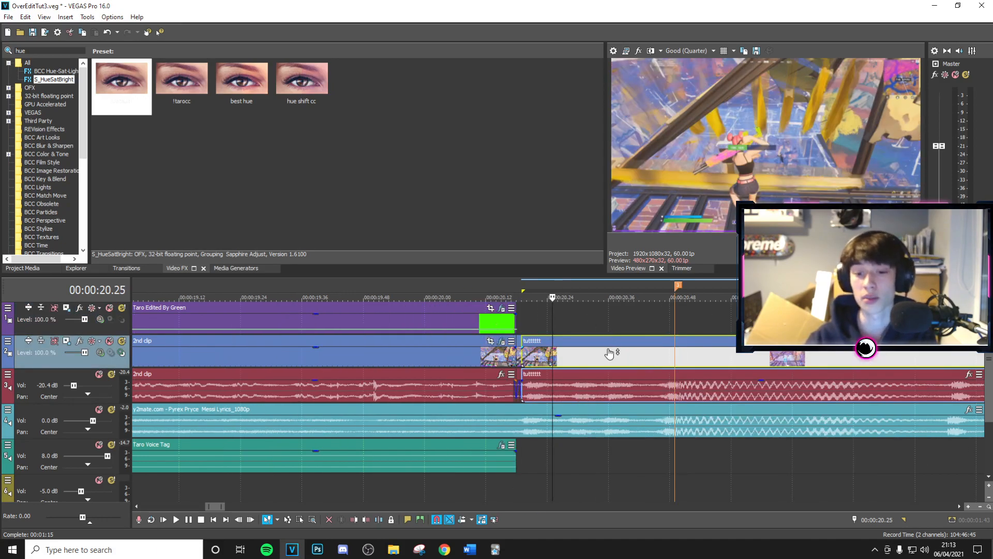
{"action": "left_click", "coordinate": [567, 393]}
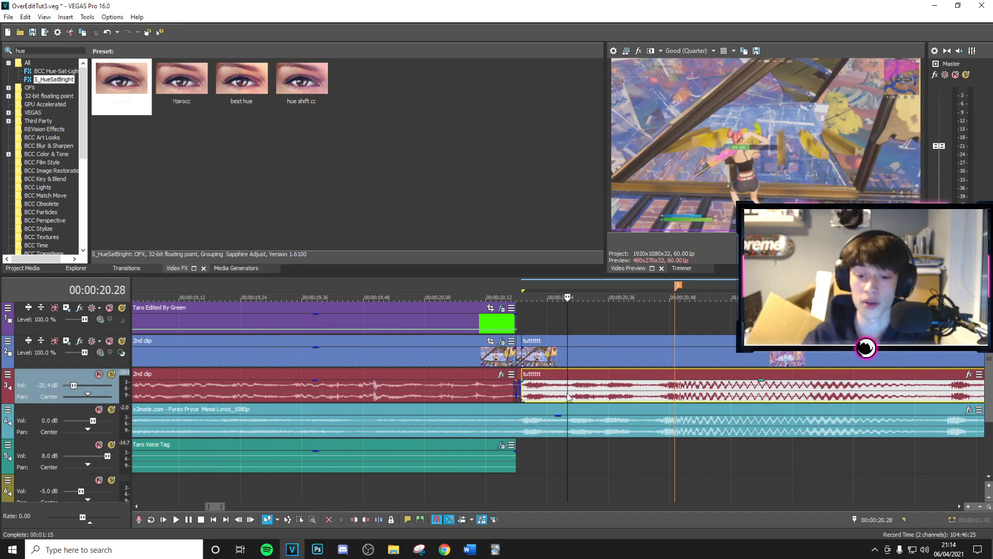
{"action": "key", "text": "Delete"}
Extend the start of the (1) RPG exploit 200 pump clip back to 21.43 so it overlaps the rendered clip's end.
{"action": "left_click", "coordinate": [610, 322]}
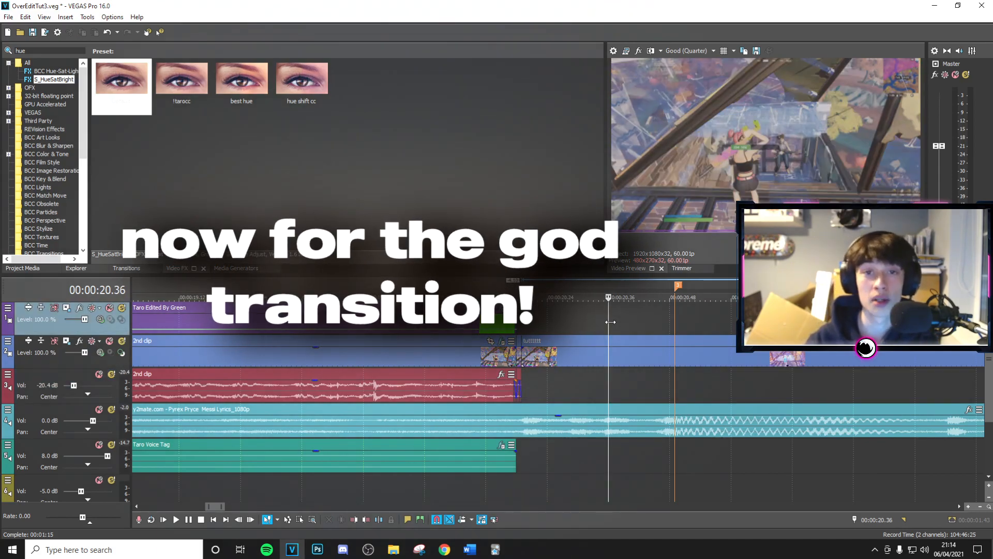
{"action": "scroll", "coordinate": [598, 340], "scroll_direction": "down", "scroll_amount": 4}
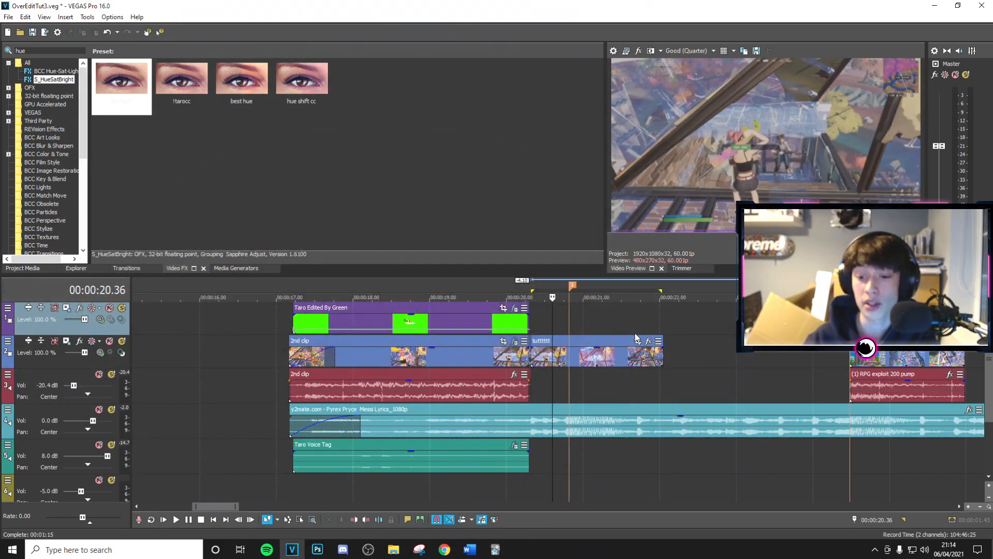
{"action": "left_click_drag", "start_coordinate": [852, 357], "coordinate": [639, 362]}
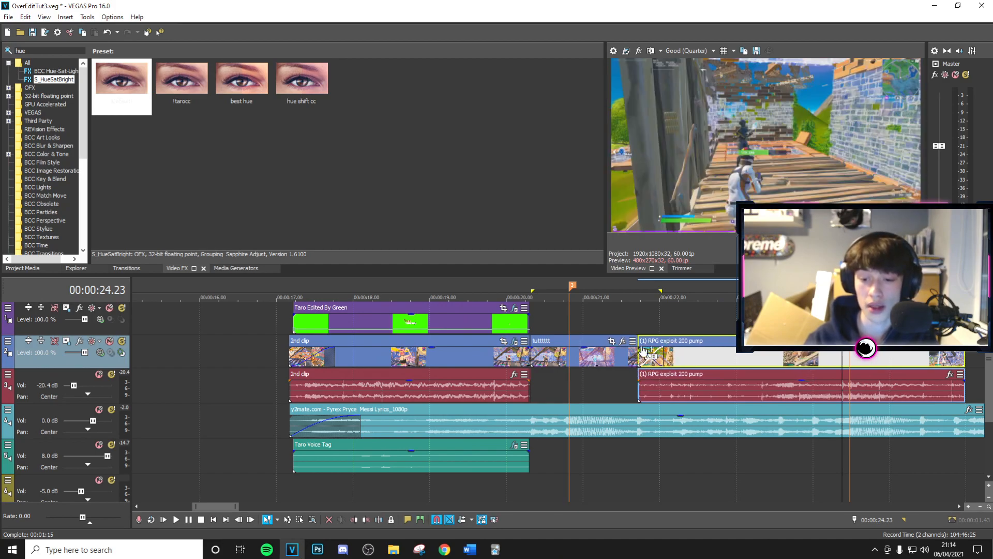
Split the rendered clip at 21.23, 20 frames before the overlap with the RPG exploit clip.
{"action": "scroll", "coordinate": [641, 341], "scroll_direction": "up", "scroll_amount": 5}
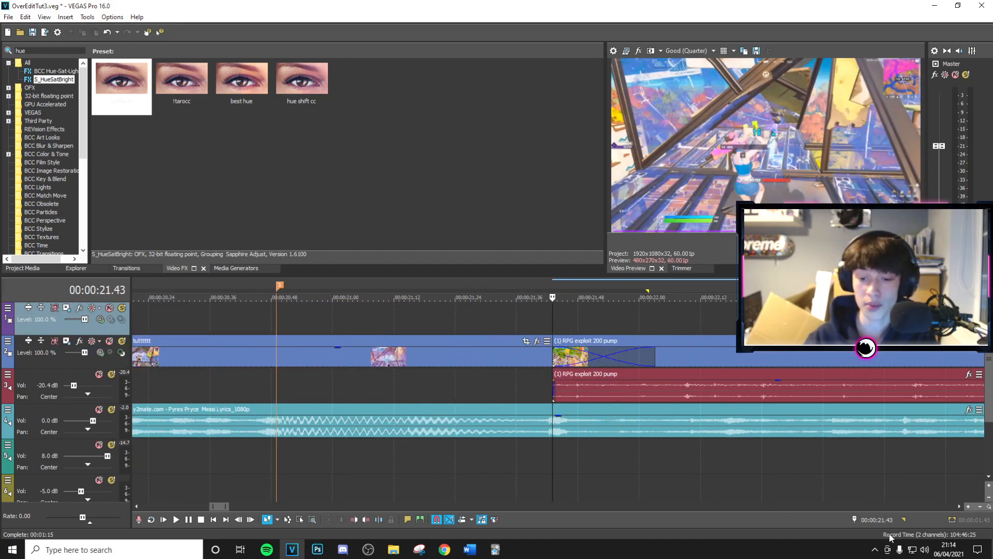
{"action": "left_click", "coordinate": [871, 518]}
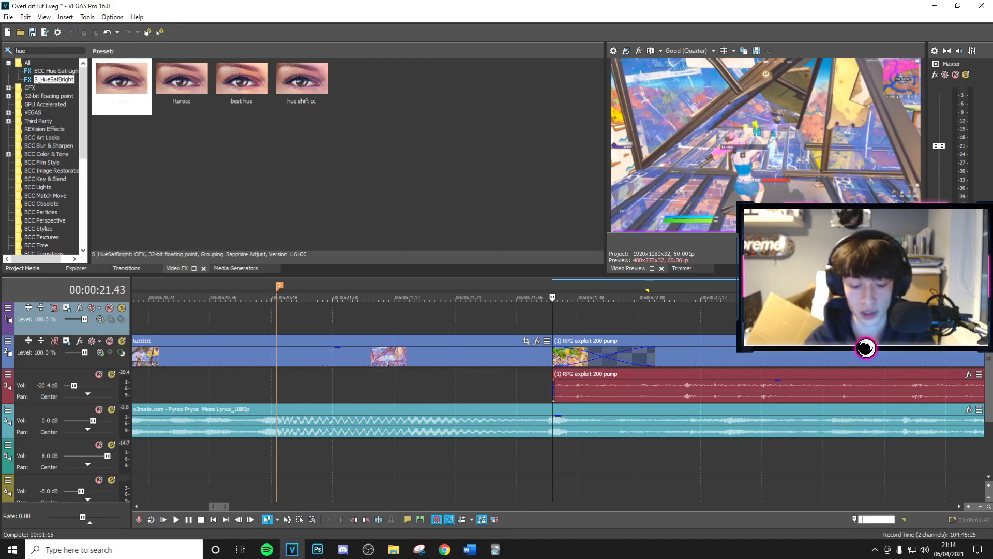
{"action": "type", "text": "21.23"}
{"action": "key", "text": "Return"}
{"action": "right_click", "coordinate": [477, 362]}
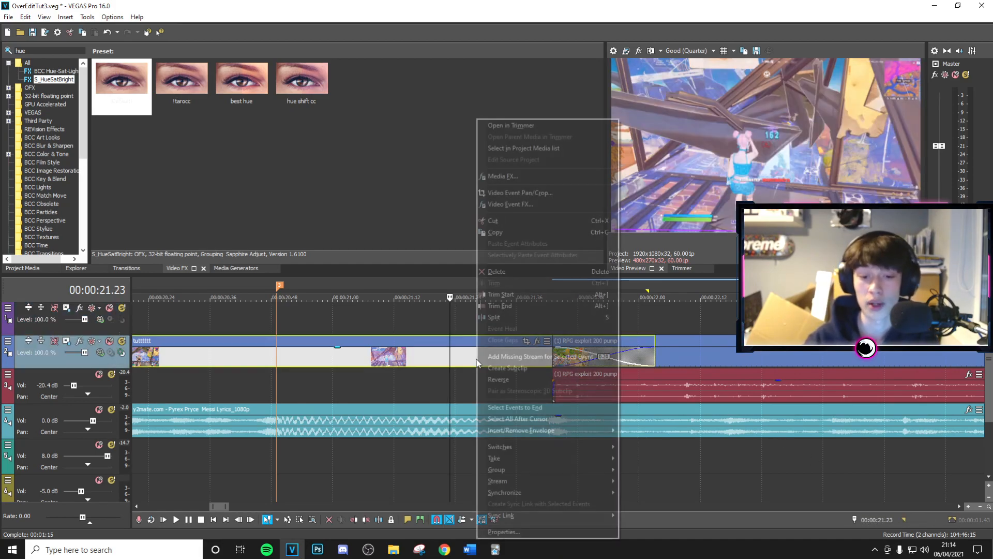
{"action": "left_click", "coordinate": [509, 316]}
Split the (1) RPG exploit 200 pump clip at 22.23, 20 frames after the end of its overlap.
{"action": "left_click", "coordinate": [656, 325]}
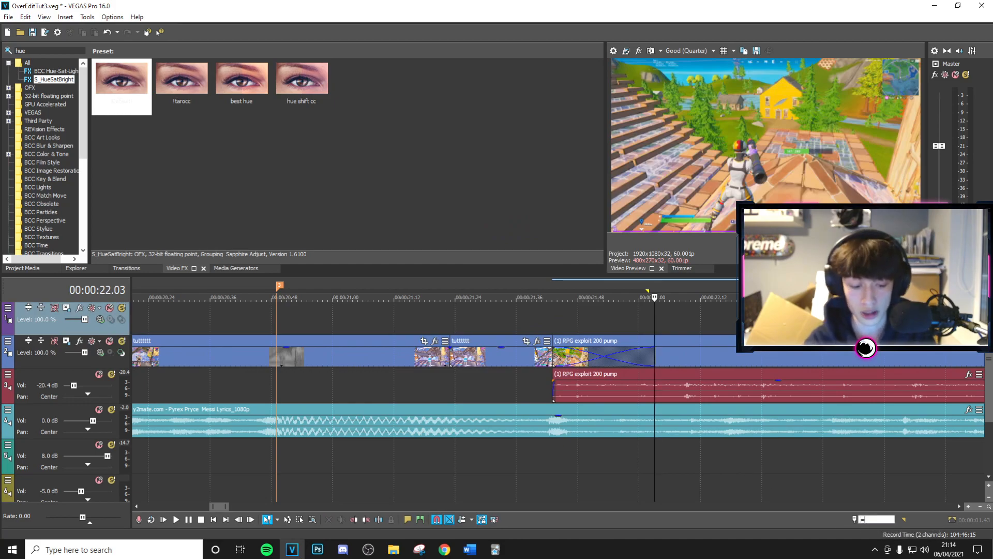
{"action": "type", "text": "+20"}
{"action": "key", "text": "Return"}
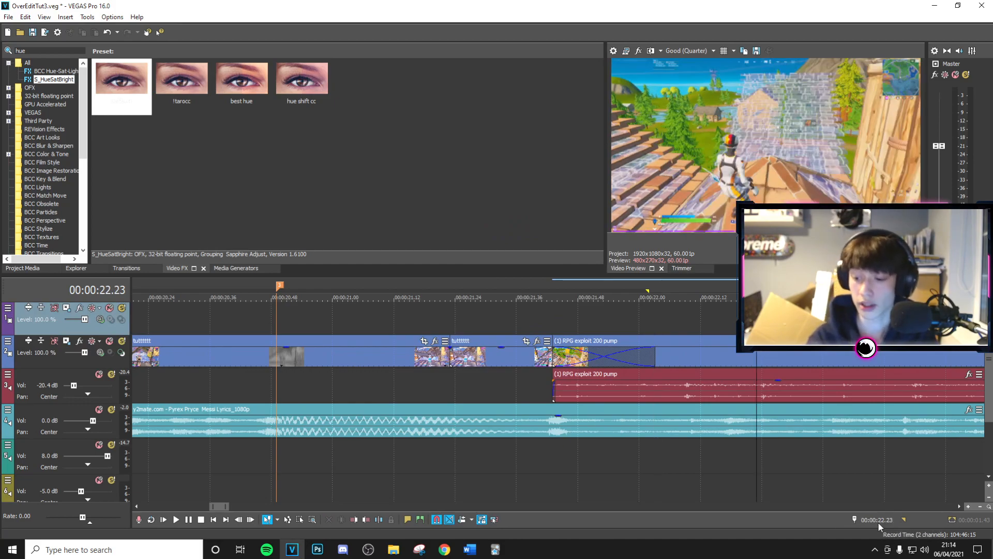
{"action": "right_click", "coordinate": [769, 356]}
{"action": "left_click", "coordinate": [791, 328]}
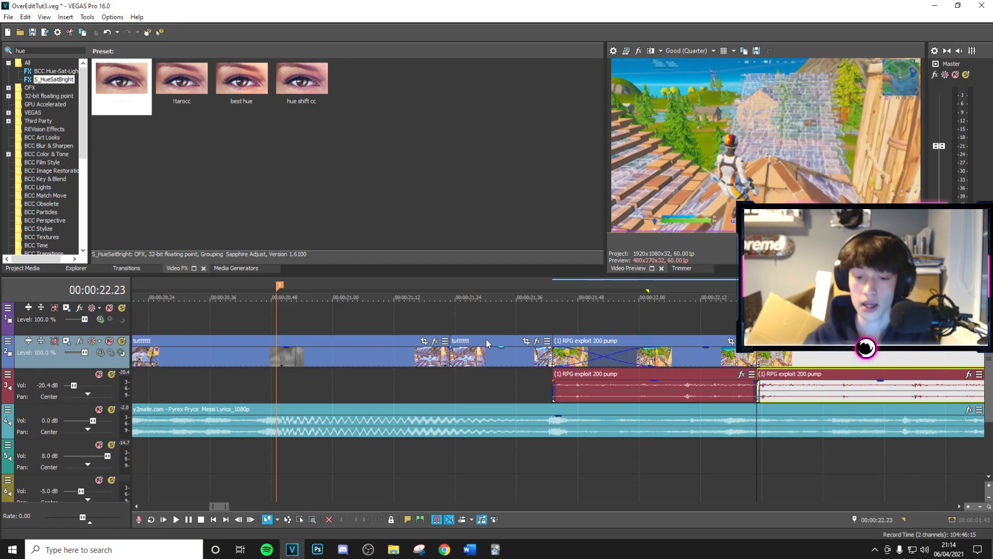
Apply the BCC Temporal Blur effect with the transition preset to the second part of the rendered tutttttt clip.
{"action": "left_click", "coordinate": [501, 324]}
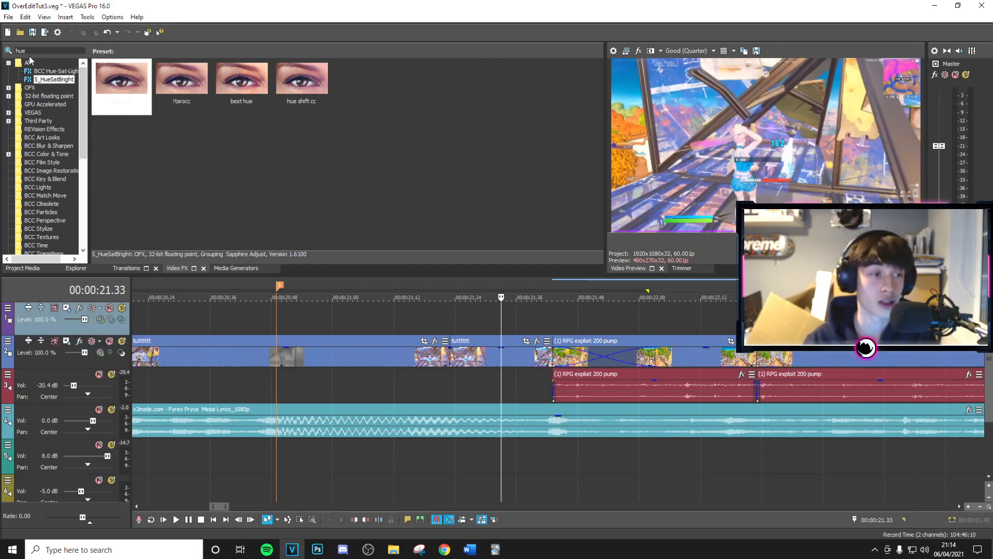
{"action": "type", "text": "tempo"}
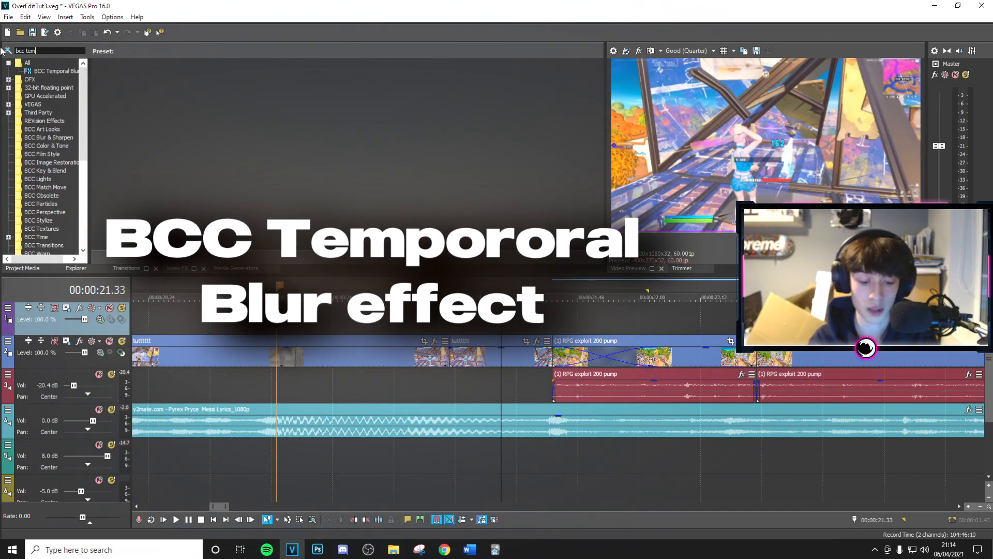
{"action": "left_click", "coordinate": [64, 73]}
{"action": "left_click_drag", "start_coordinate": [120, 85], "coordinate": [124, 95]}
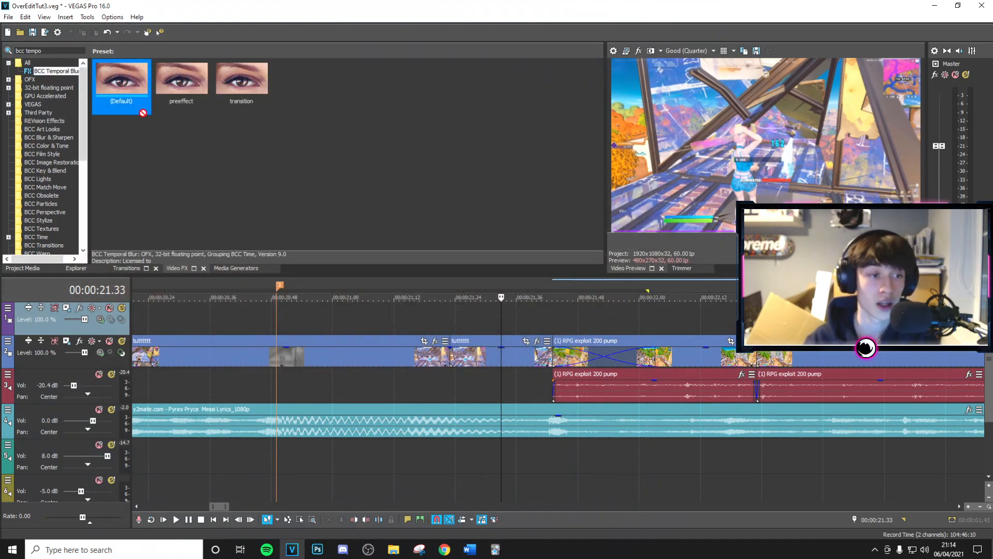
{"action": "left_click_drag", "start_coordinate": [216, 89], "coordinate": [580, 350]}
{"action": "left_click_drag", "start_coordinate": [489, 355], "coordinate": [489, 356]}
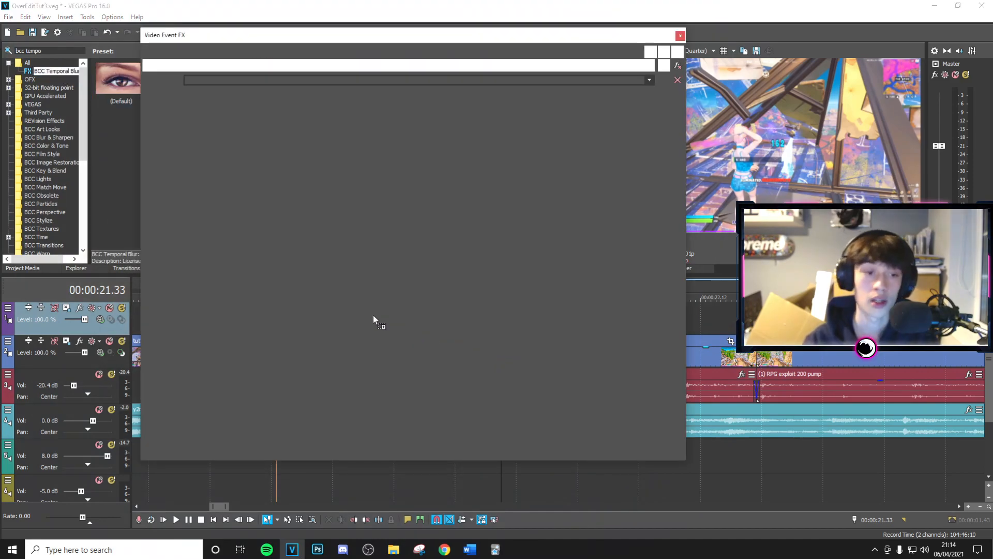
Set the tutttttt clip's blur amount to 0 frames at its start and enable animation for that parameter.
{"action": "left_click_drag", "start_coordinate": [256, 454], "coordinate": [233, 225]}
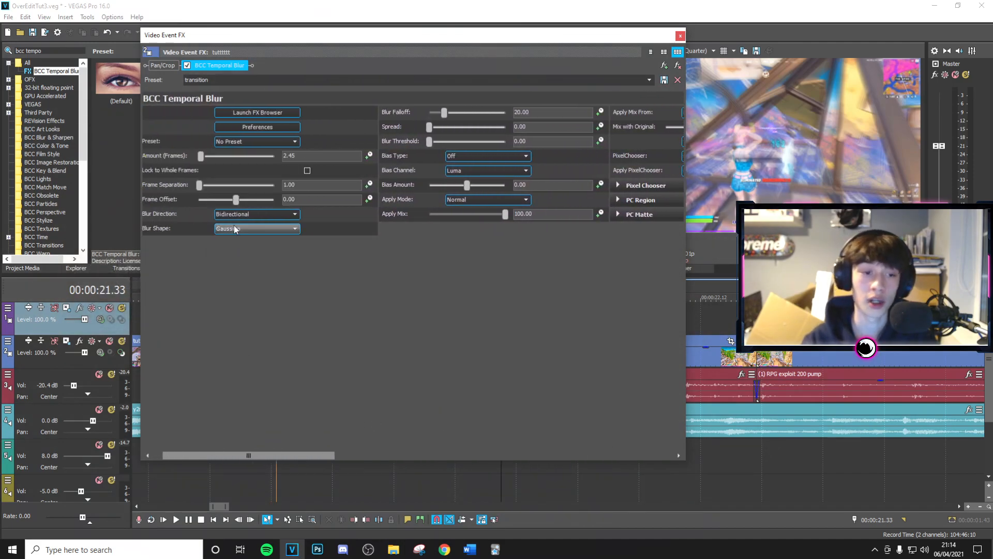
{"action": "double_click", "coordinate": [317, 154]}
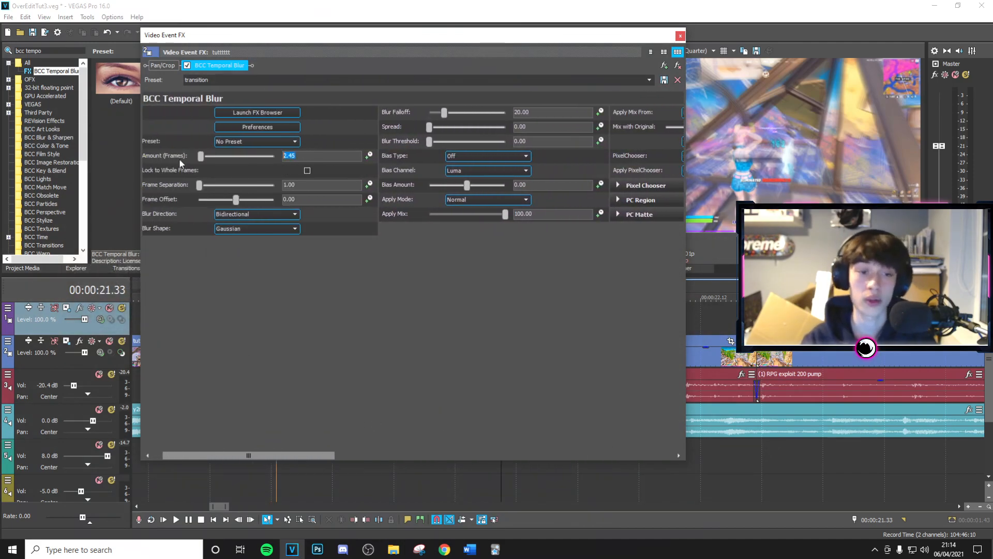
{"action": "type", "text": "0"}
{"action": "key", "text": "Return"}
{"action": "left_click", "coordinate": [368, 154]}
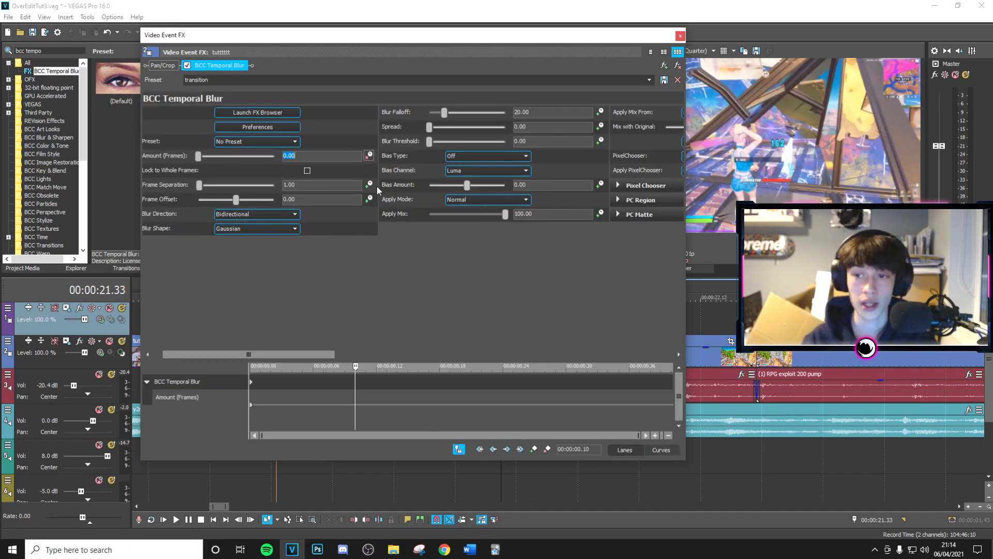
Keyframe the blur amount at 5 frames at the end of the tutttttt clip, position 0.40, and close the effect settings.
{"action": "left_click_drag", "start_coordinate": [355, 373], "coordinate": [673, 368]}
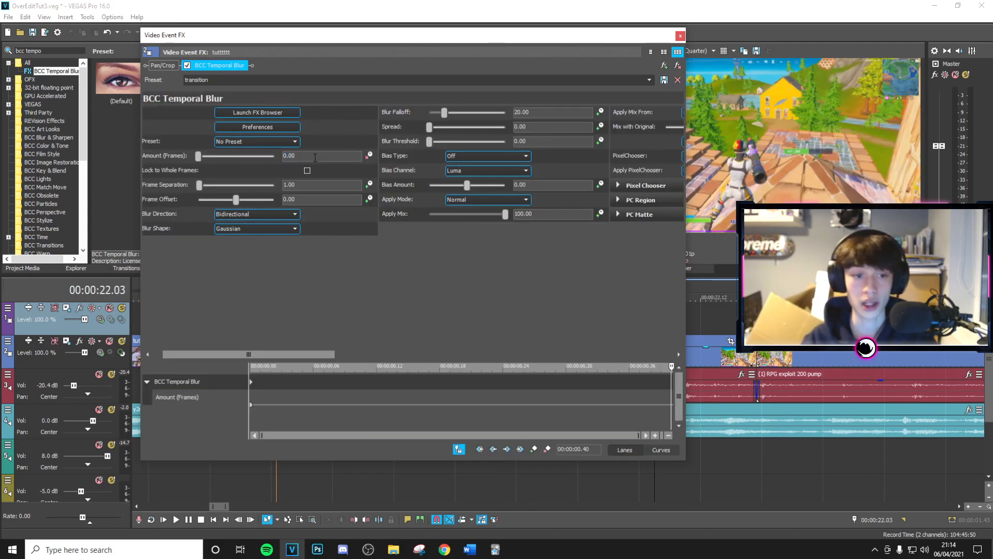
{"action": "left_click_drag", "start_coordinate": [315, 157], "coordinate": [151, 146]}
{"action": "type", "text": "5"}
{"action": "key", "text": "Return"}
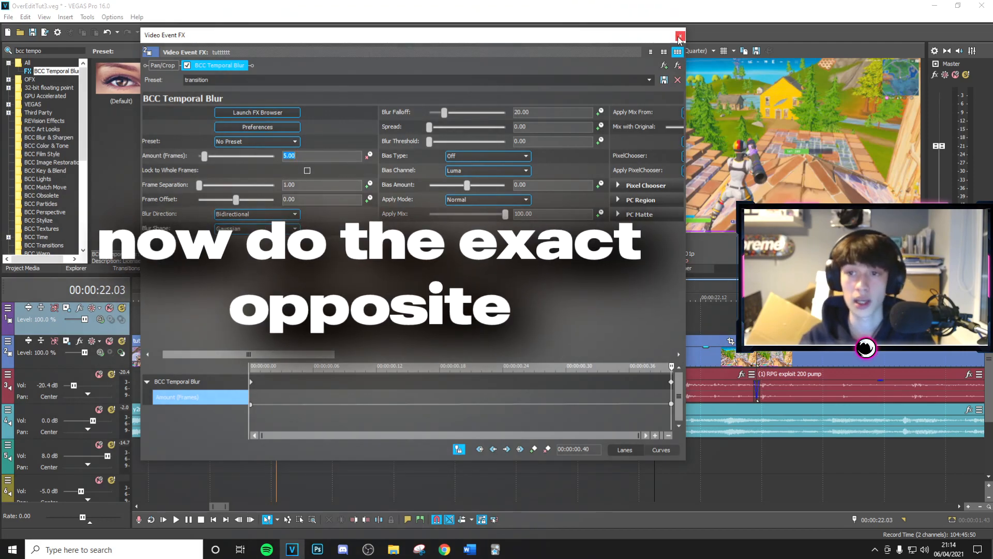
{"action": "left_click", "coordinate": [680, 36]}
Apply the BCC Temporal Blur transition preset to the first RPG exploit clip, with an animated blur amount starting at 5 frames.
{"action": "left_click_drag", "start_coordinate": [709, 353], "coordinate": [700, 353]}
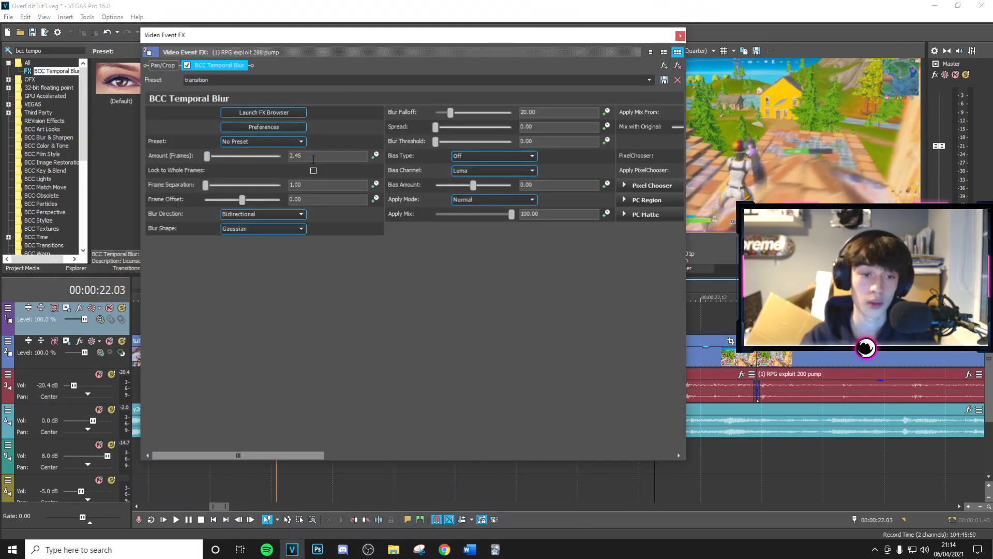
{"action": "type", "text": "5"}
{"action": "key", "text": "Return"}
{"action": "left_click", "coordinate": [376, 155]}
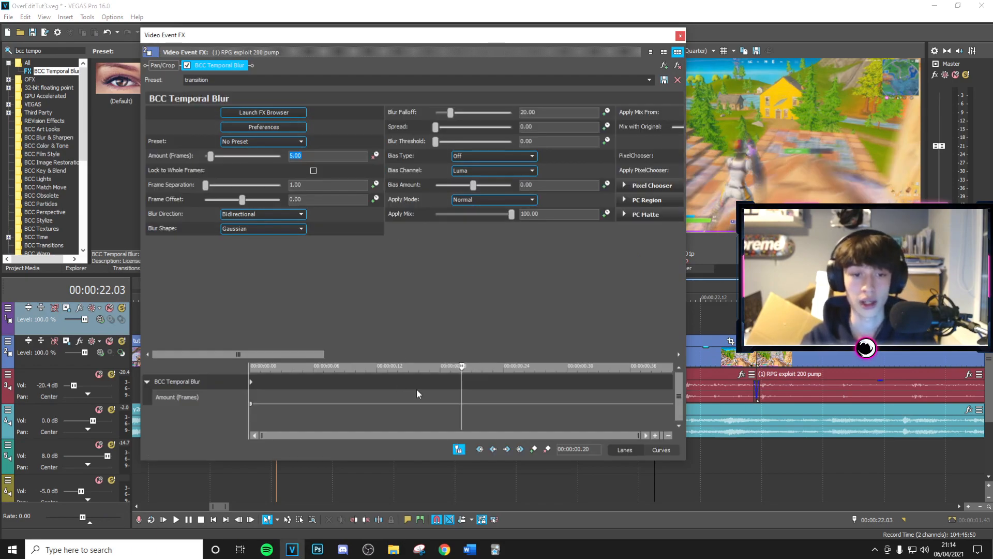
Keyframe the RPG exploit clip's blur amount at 0 frames at position 0.40 and close the effect settings.
{"action": "left_click_drag", "start_coordinate": [462, 367], "coordinate": [672, 366]}
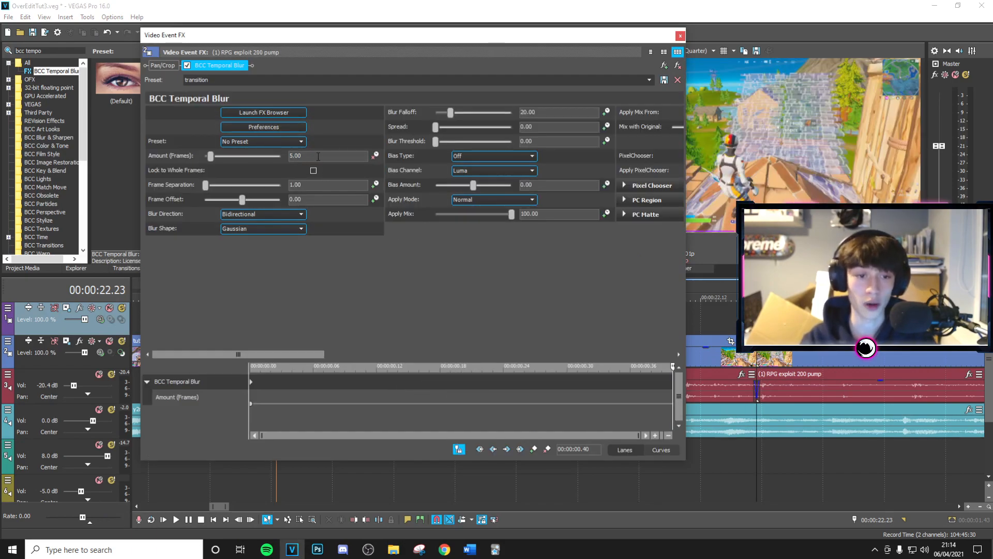
{"action": "type", "text": "0"}
{"action": "key", "text": "Return"}
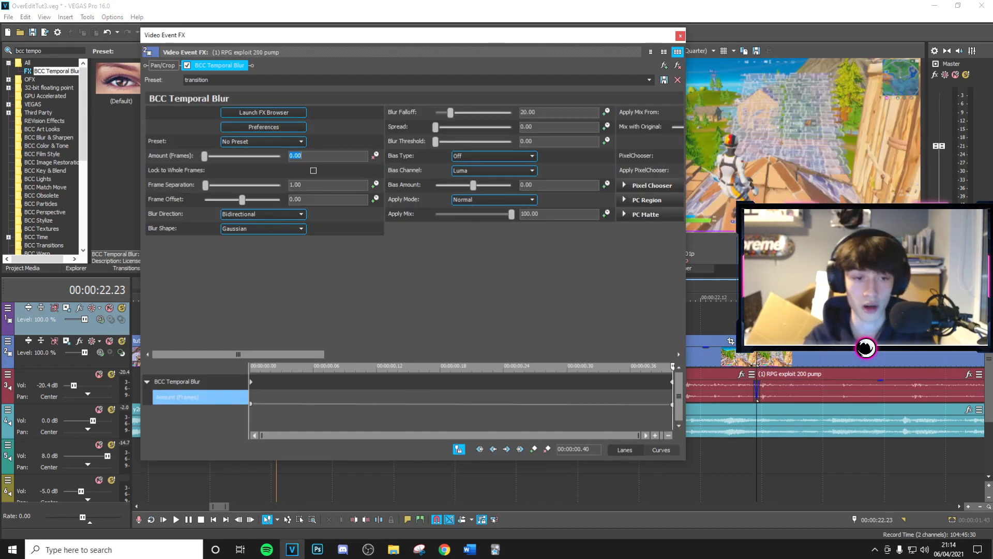
{"action": "left_click", "coordinate": [680, 35]}
Apply the default S_HueSatBright effect to the second part of the tutttttt clip.
{"action": "left_click", "coordinate": [501, 316]}
{"action": "left_click_drag", "start_coordinate": [68, 51], "coordinate": [2, 58]}
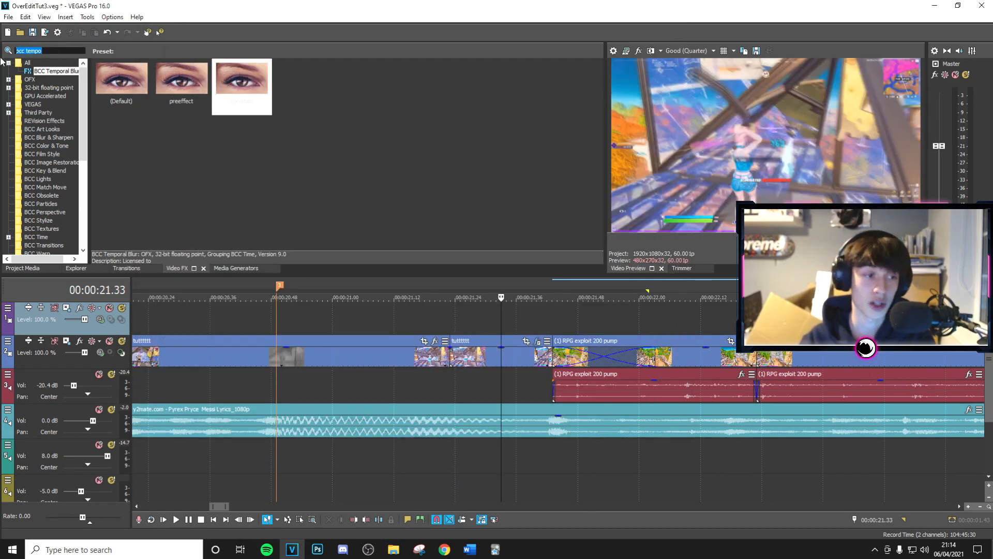
{"action": "type", "text": "huesa"}
{"action": "left_click", "coordinate": [53, 71]}
{"action": "left_click_drag", "start_coordinate": [121, 83], "coordinate": [135, 99]}
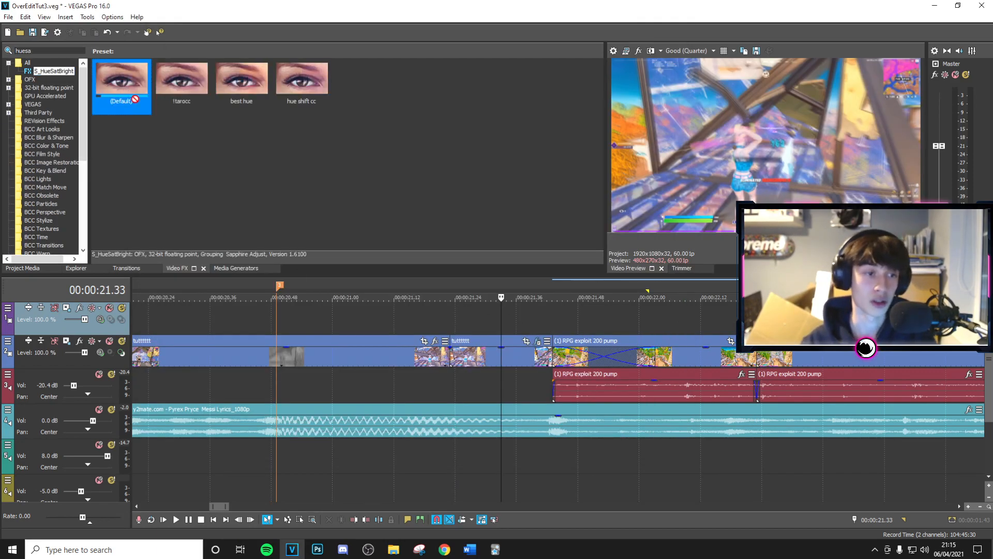
{"action": "left_click_drag", "start_coordinate": [530, 357], "coordinate": [531, 357]}
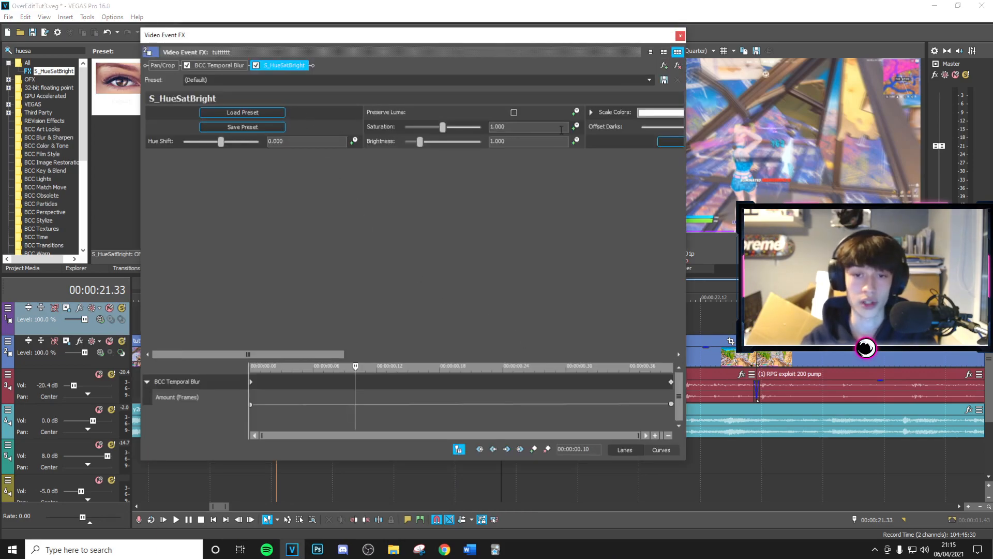
Animate the tutttttt clip's saturation from 1 at its start to 0 at its end, position 0.40.
{"action": "left_click", "coordinate": [576, 126]}
{"action": "left_click_drag", "start_coordinate": [355, 369], "coordinate": [680, 256]}
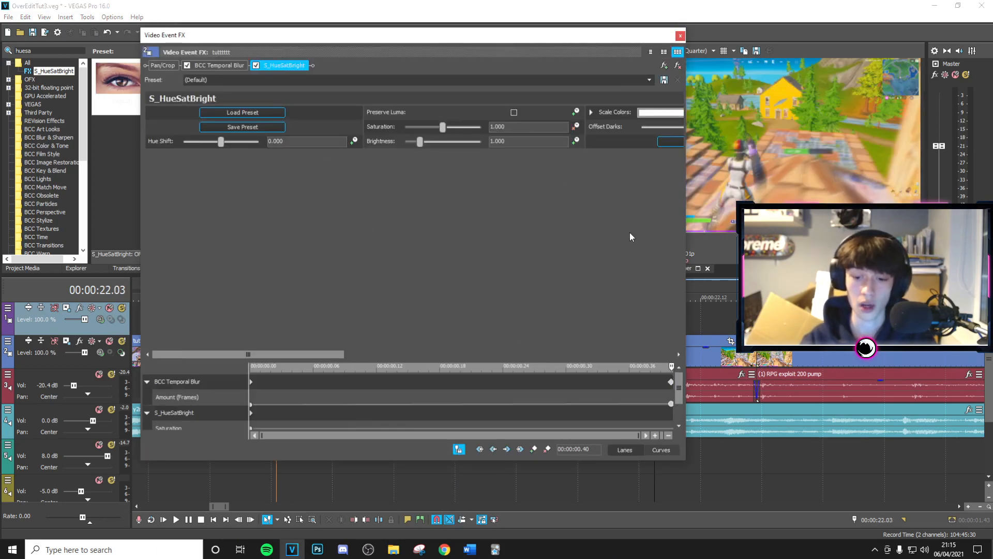
{"action": "left_click", "coordinate": [516, 130]}
{"action": "type", "text": "0"}
{"action": "key", "text": "Return"}
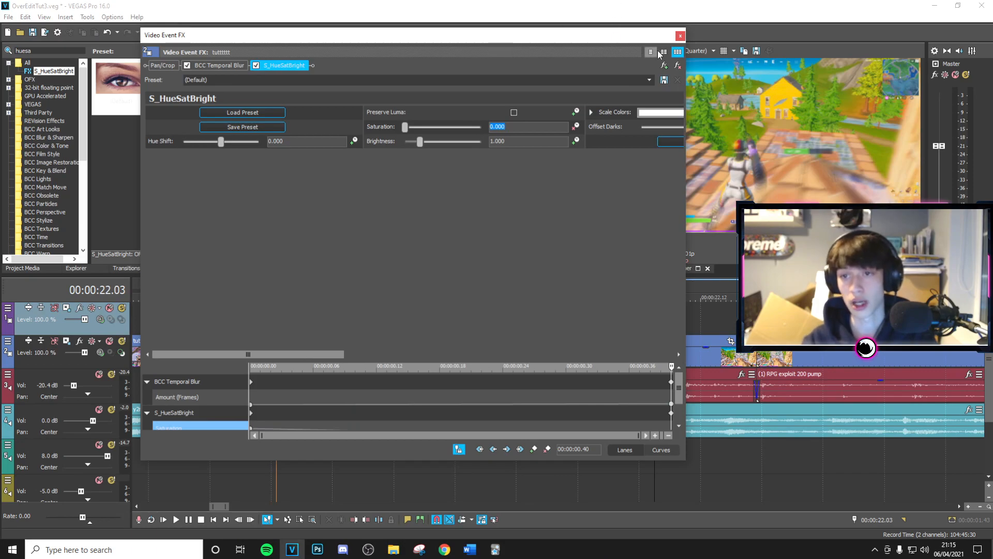
{"action": "left_click", "coordinate": [679, 35]}
Apply the default S_HueSatBright effect to the first RPG exploit clip and animate its saturation from 0 to 1.
{"action": "left_click_drag", "start_coordinate": [118, 80], "coordinate": [711, 357]}
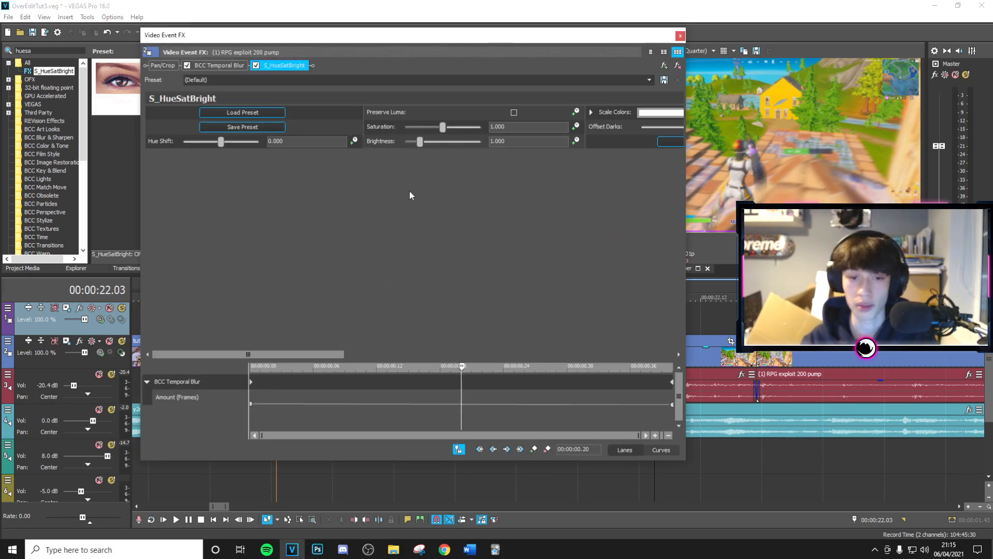
{"action": "type", "text": "0"}
{"action": "key", "text": "Return"}
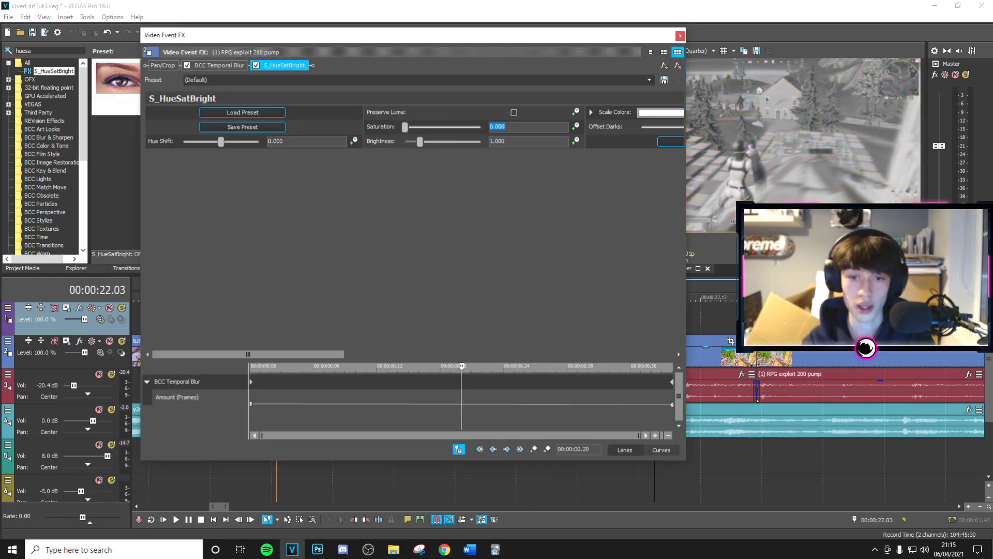
{"action": "left_click", "coordinate": [576, 126]}
{"action": "left_click", "coordinate": [521, 130]}
{"action": "type", "text": "1"}
{"action": "key", "text": "Return"}
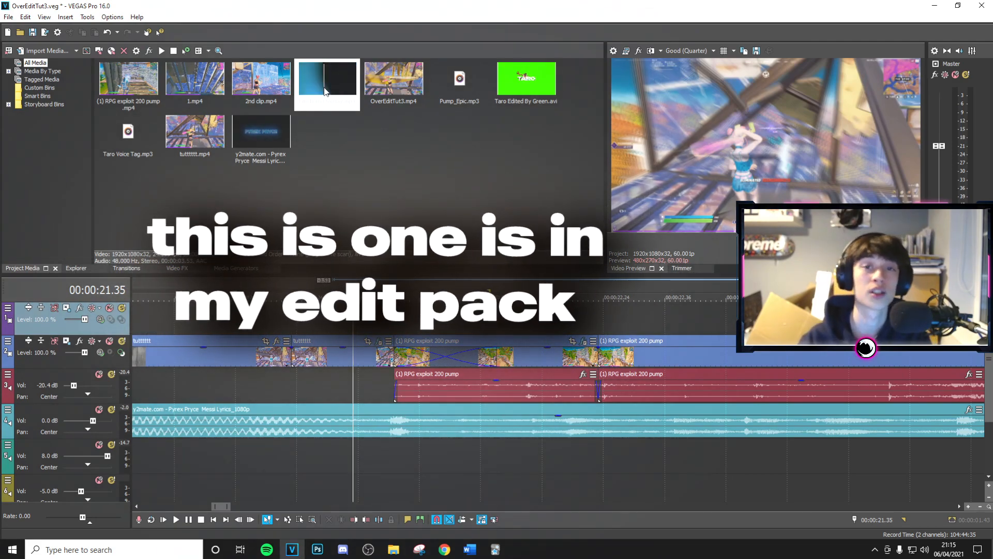
Place the Film Burn Overlay on the uppermost track just before the overlap and delete its audio track.
{"action": "mouse_move", "coordinate": [325, 91]}
{"action": "left_mouse_down"}
{"action": "mouse_move", "coordinate": [351, 311]}
{"action": "mouse_move", "coordinate": [341, 315]}
{"action": "left_mouse_up"}
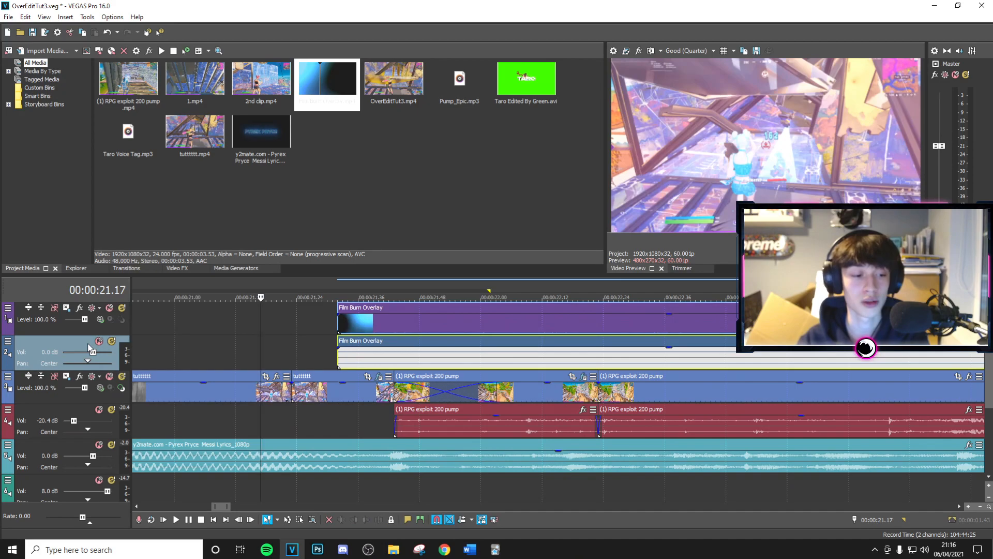
{"action": "key", "text": "Delete"}
Trim the end of the Film Burn Overlay to 22.12, shortly after the overlap of the two clips.
{"action": "left_click", "coordinate": [346, 330]}
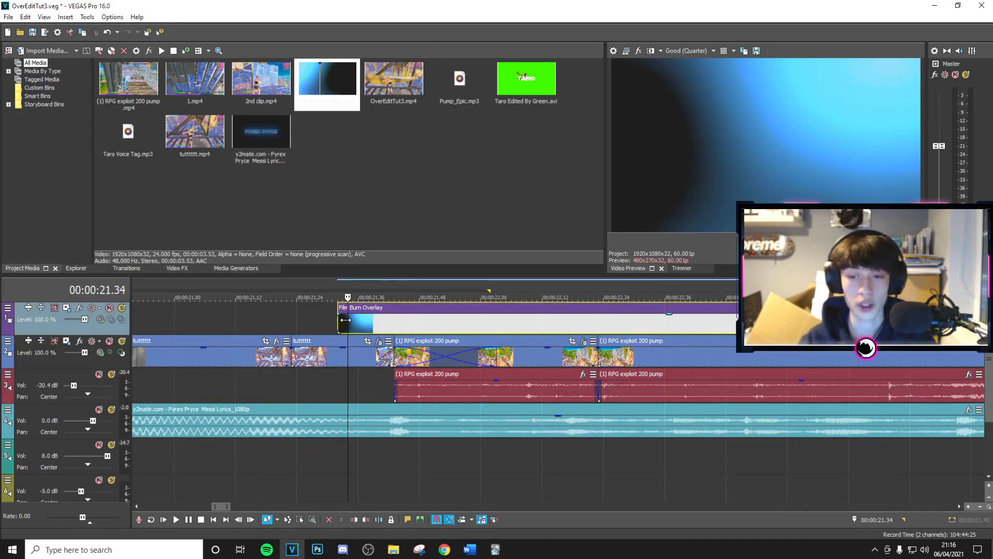
{"action": "scroll", "coordinate": [493, 330], "scroll_direction": "down", "scroll_amount": 3}
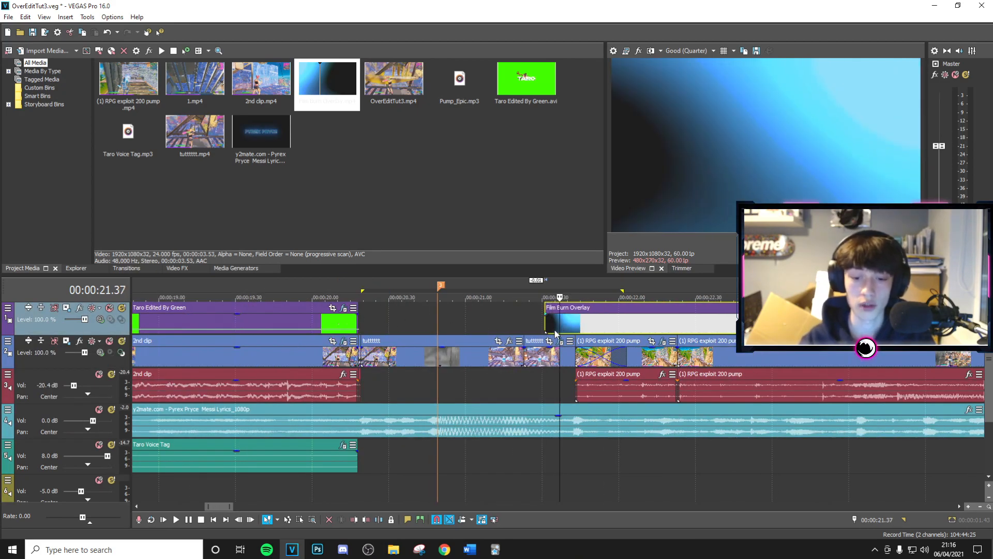
{"action": "scroll", "coordinate": [595, 328], "scroll_direction": "up", "scroll_amount": 3}
{"action": "scroll", "coordinate": [687, 333], "scroll_direction": "down", "scroll_amount": 2}
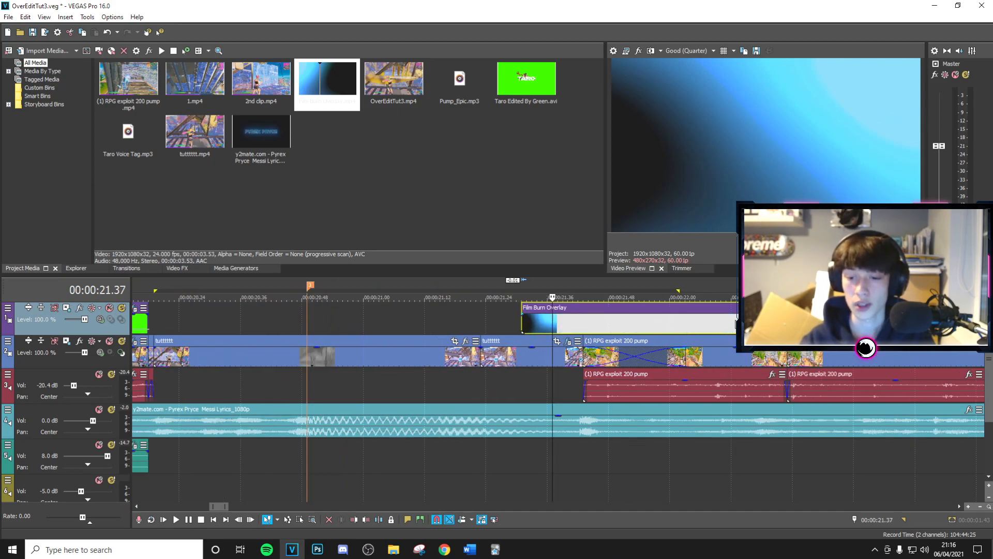
{"action": "left_click", "coordinate": [734, 322]}
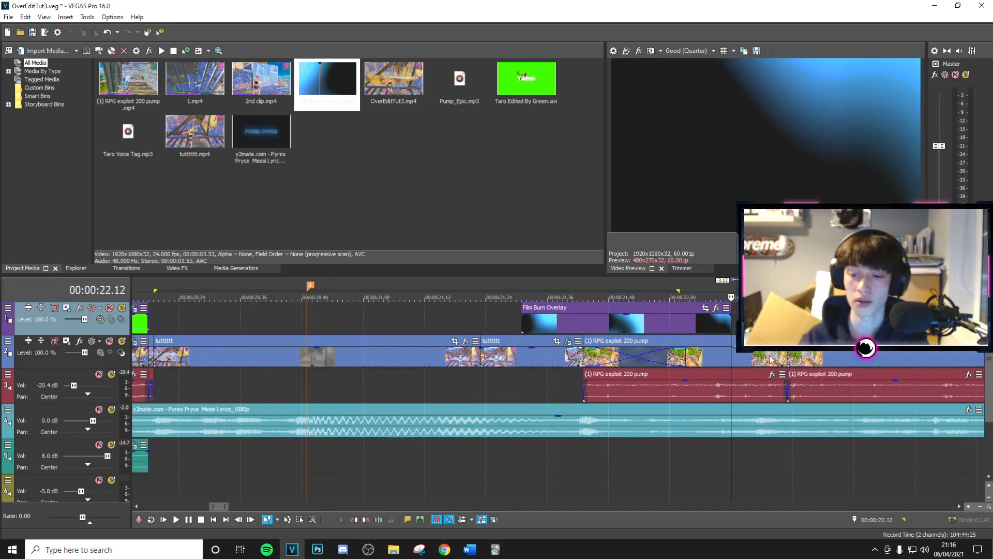
Set the overlay track's compositing mode to Screen and add a short fade-in to the Film Burn Overlay.
{"action": "left_click", "coordinate": [577, 322]}
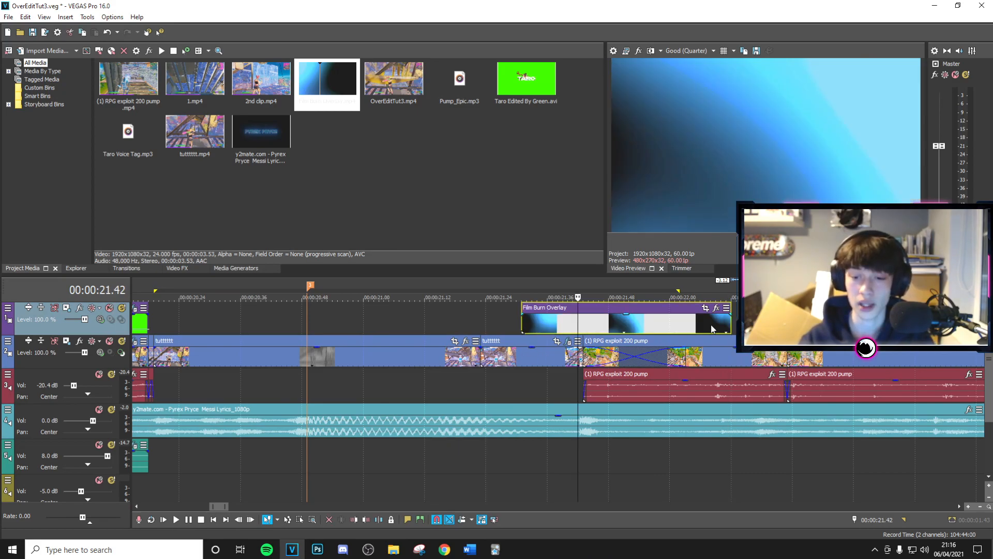
{"action": "left_click", "coordinate": [103, 322]}
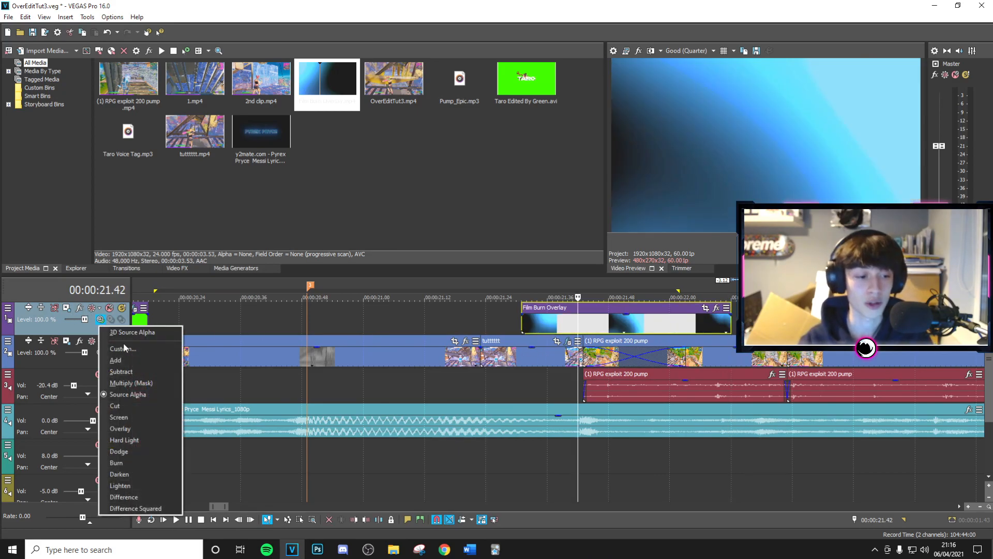
{"action": "left_click", "coordinate": [119, 417]}
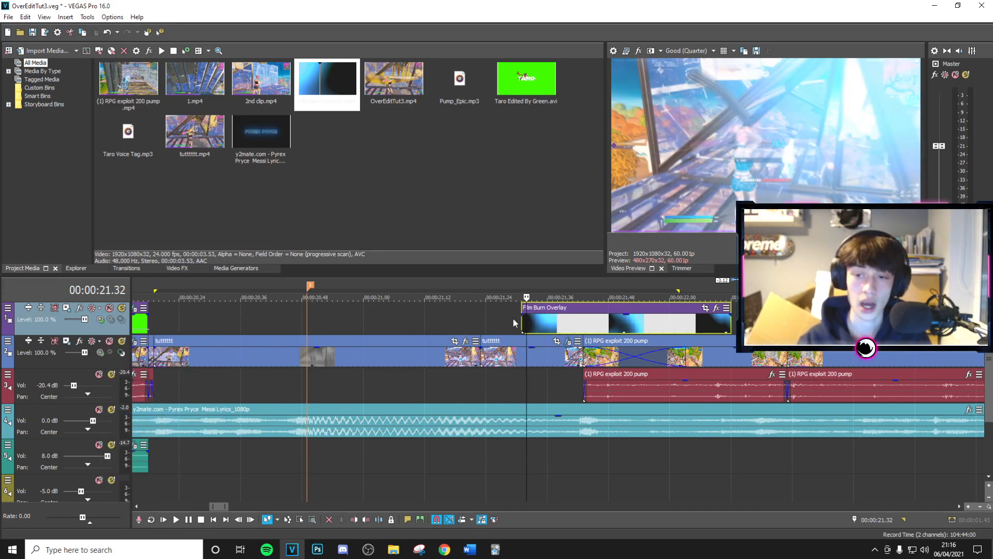
{"action": "left_click", "coordinate": [513, 317]}
{"action": "left_click_drag", "start_coordinate": [524, 320], "coordinate": [535, 322]}
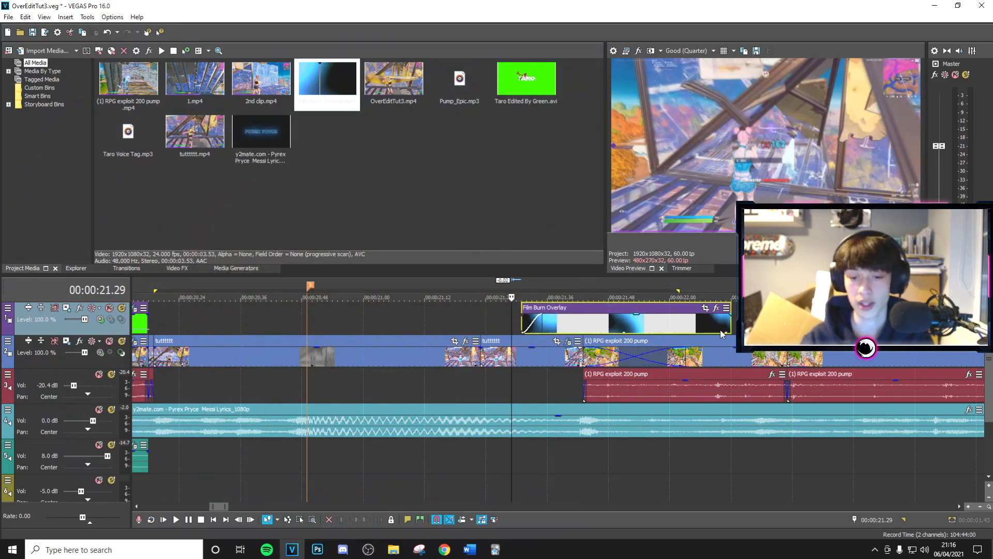
Review the transition frame by frame from 21.29 to 22.08.
{"action": "left_click", "coordinate": [509, 318]}
{"action": "key", "text": "Right"}
{"action": "key", "text": "Right"}
{"action": "key", "text": "Right"}
{"action": "key", "text": "Right"}
{"action": "key", "text": "Right"}
{"action": "key", "text": "Right"}
{"action": "key", "text": "Right"}
{"action": "key", "text": "Right"}
{"action": "key", "text": "Right"}
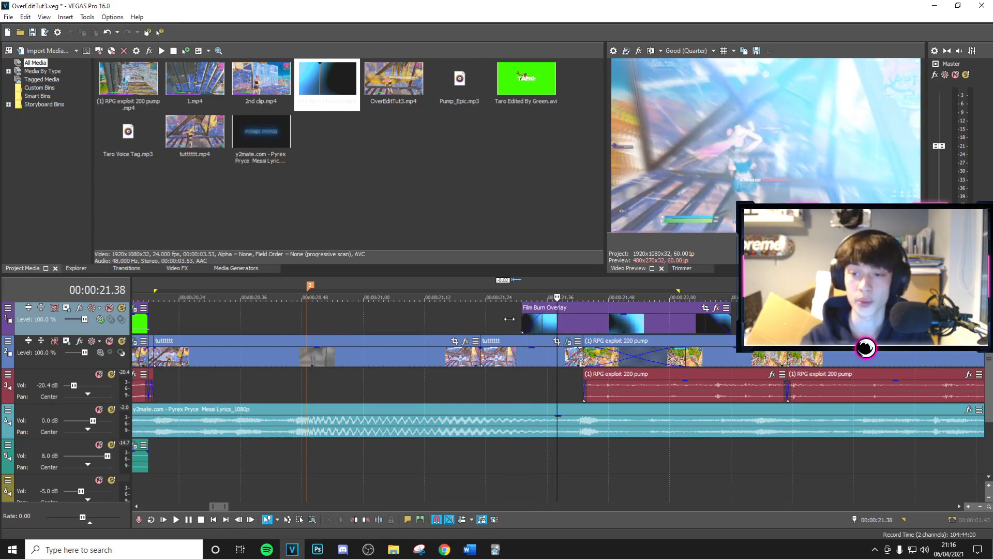
{"action": "key", "text": "Right"}
{"action": "key", "text": "Right"}
{"action": "key", "text": "Right"}
{"action": "key", "text": "Right"}
{"action": "key", "text": "Right"}
{"action": "key", "text": "Right"}
{"action": "key", "text": "Right"}
{"action": "key", "text": "Right"}
{"action": "key", "text": "Right"}
{"action": "key", "text": "Right"}
{"action": "key", "text": "Right"}
{"action": "key", "text": "Right"}
{"action": "key", "text": "Right"}
{"action": "key", "text": "Right"}
{"action": "key", "text": "Right"}
{"action": "key", "text": "Right"}
{"action": "key", "text": "Right"}
{"action": "key", "text": "Right"}
{"action": "key", "text": "Right"}
{"action": "key", "text": "Right"}
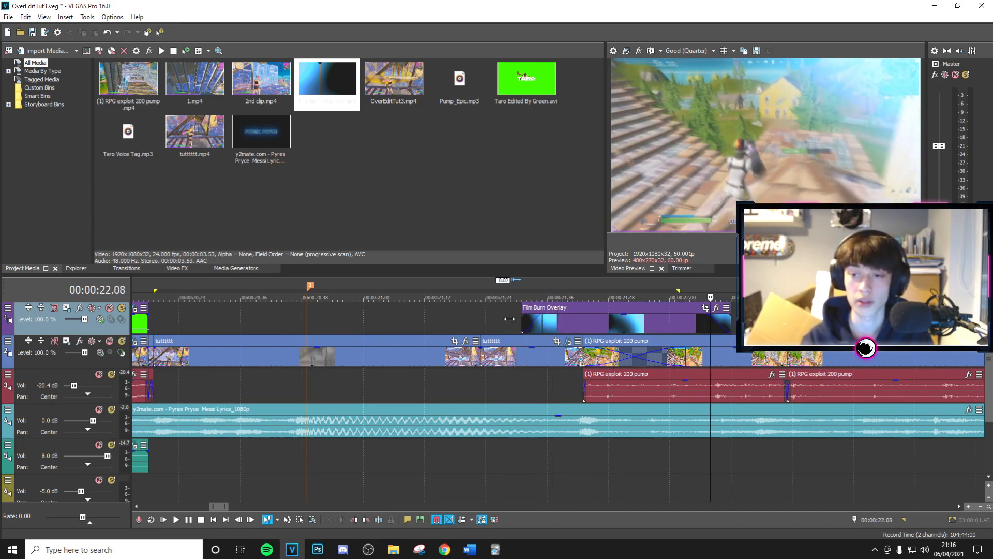
Apply the default S_HueSatBright effect to the Film Burn Overlay, set its hue shift to 0.320, and play the transition.
{"action": "key", "text": "Right"}
{"action": "key", "text": "Right"}
{"action": "key", "text": "Right"}
{"action": "key", "text": "Right"}
{"action": "key", "text": "Right"}
{"action": "left_click", "coordinate": [649, 325]}
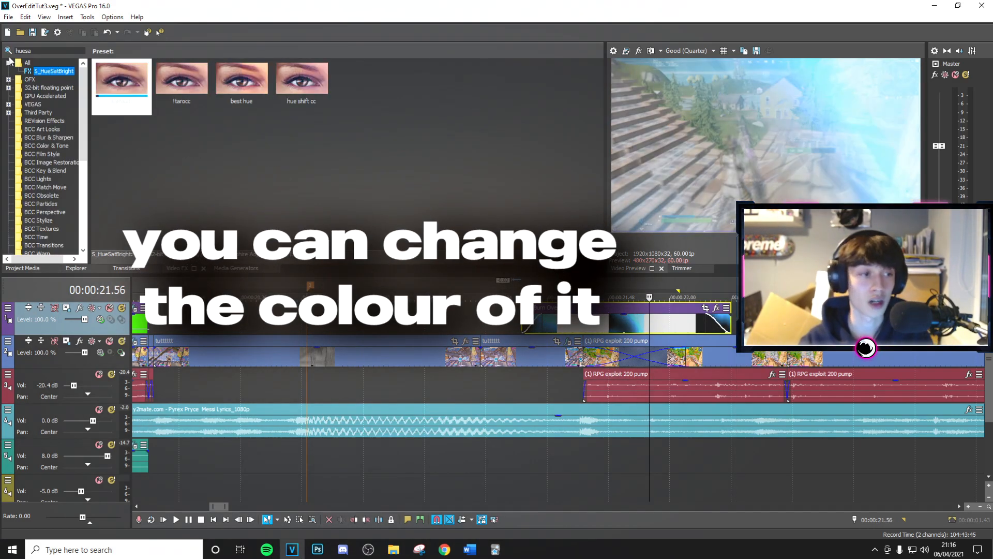
{"action": "left_click_drag", "start_coordinate": [122, 83], "coordinate": [654, 328]}
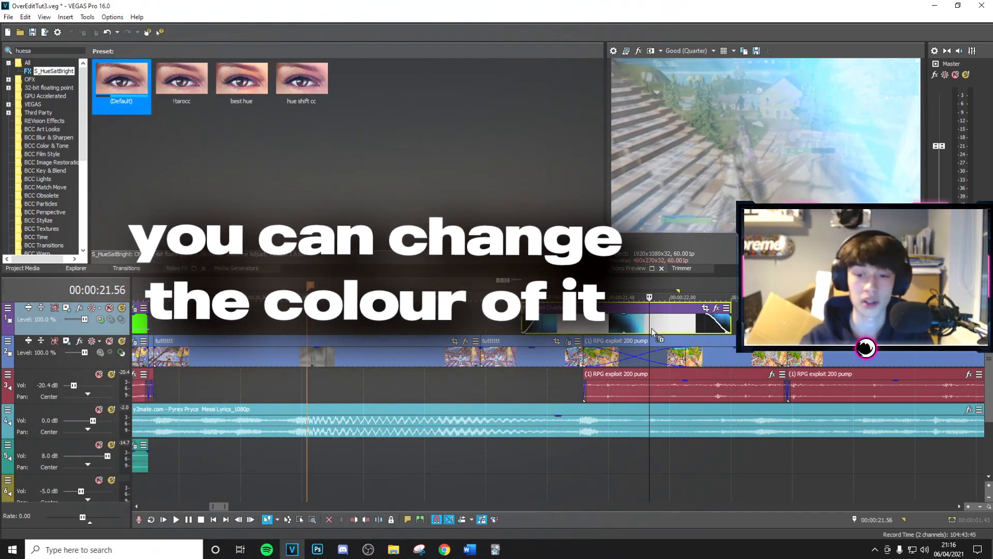
{"action": "left_click_drag", "start_coordinate": [223, 146], "coordinate": [236, 148]}
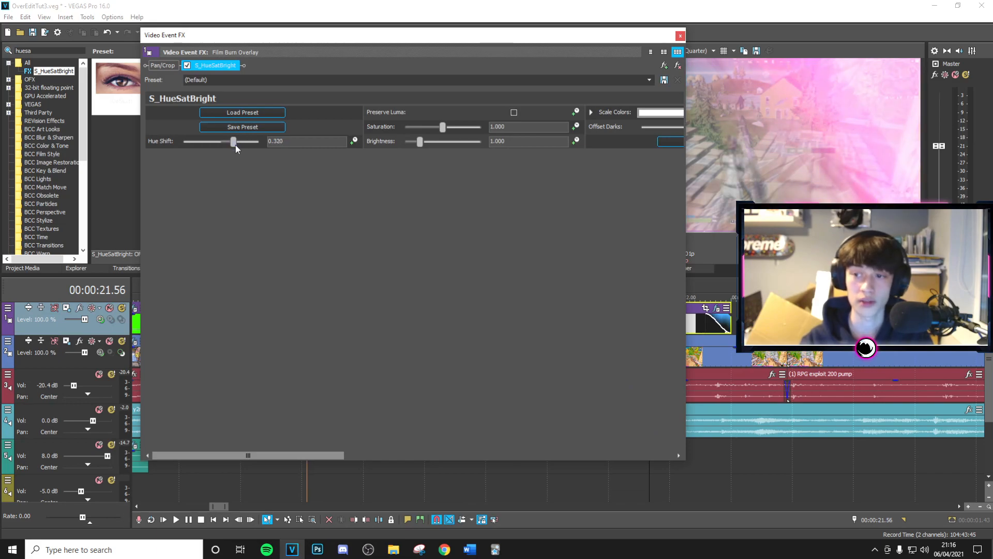
{"action": "left_click", "coordinate": [680, 36]}
{"action": "key", "text": "space"}
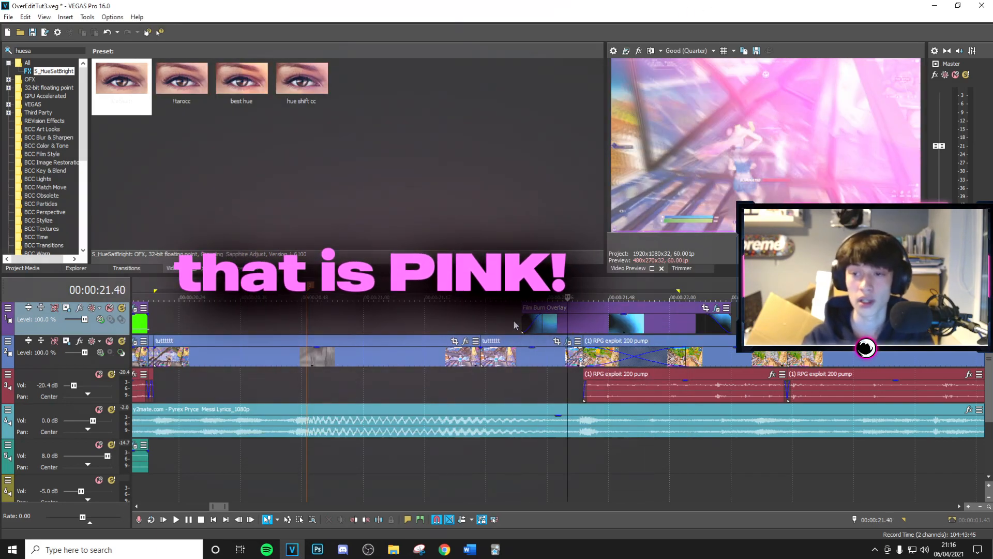
{"action": "key", "text": "Return"}
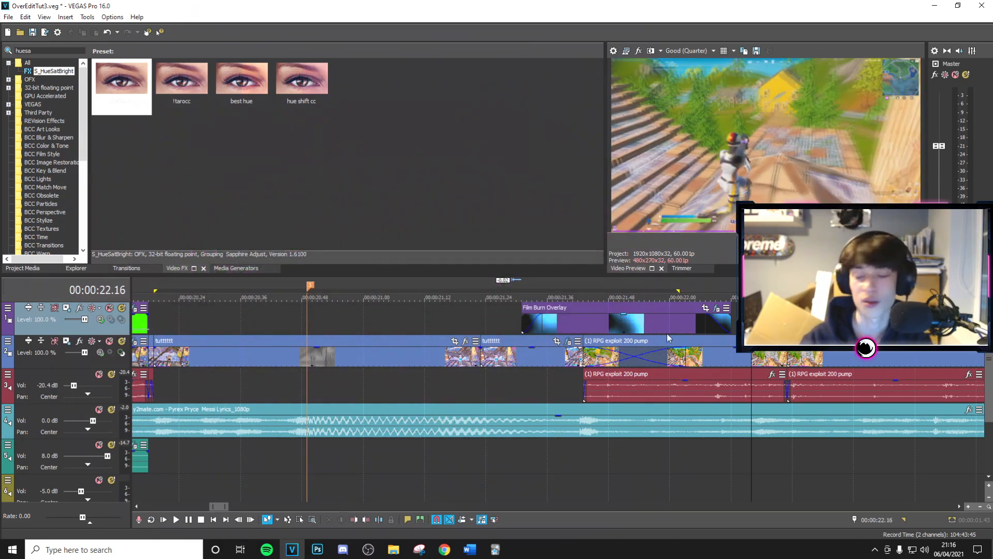
Insert a velocity envelope on the RPG exploit clip and add a faster velocity point at the 24.29 kill marker.
{"action": "scroll", "coordinate": [657, 332], "scroll_direction": "down", "scroll_amount": 2}
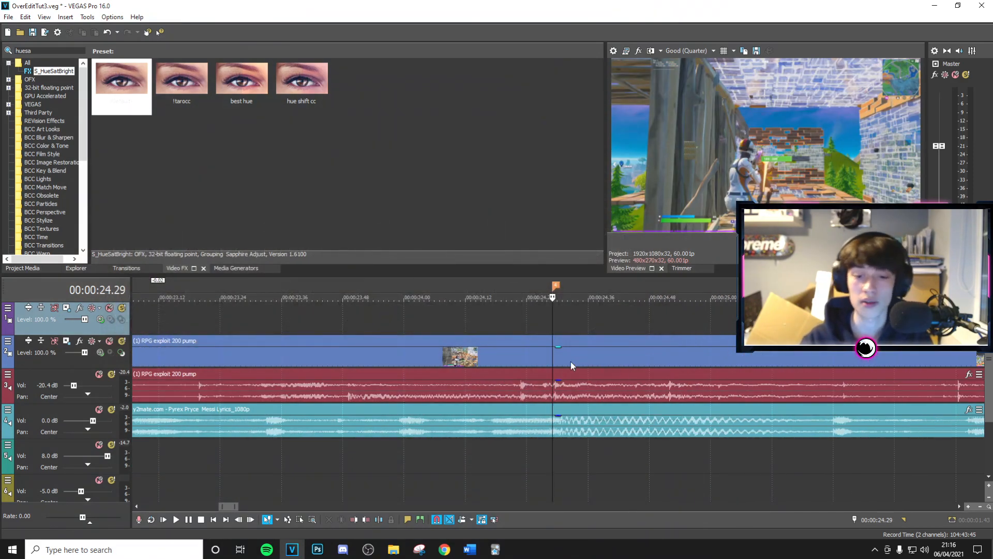
{"action": "right_click", "coordinate": [570, 362]}
{"action": "mouse_move", "coordinate": [655, 433]}
{"action": "left_click", "coordinate": [733, 430]}
{"action": "scroll", "coordinate": [558, 362], "scroll_direction": "up", "scroll_amount": 3}
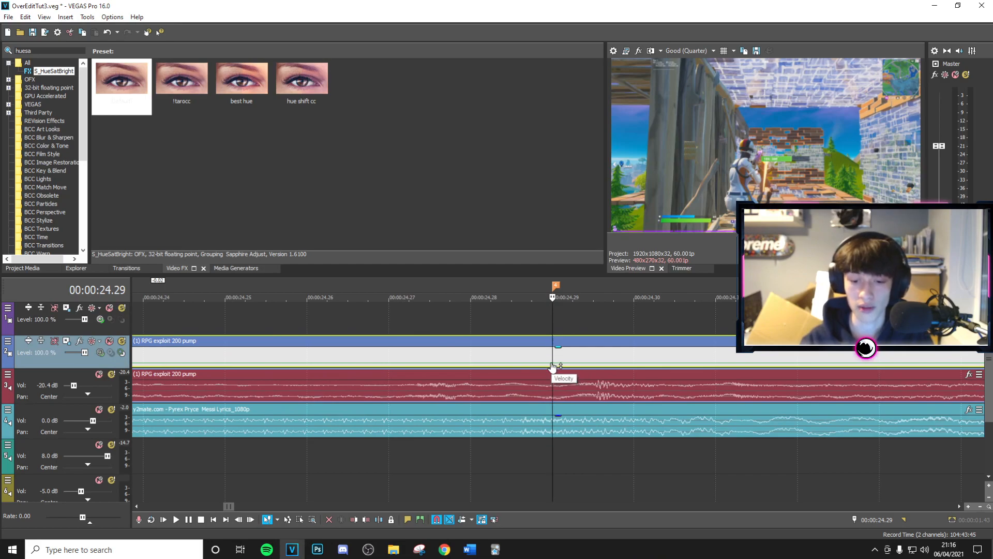
{"action": "right_click", "coordinate": [553, 365]}
{"action": "left_click", "coordinate": [594, 130]}
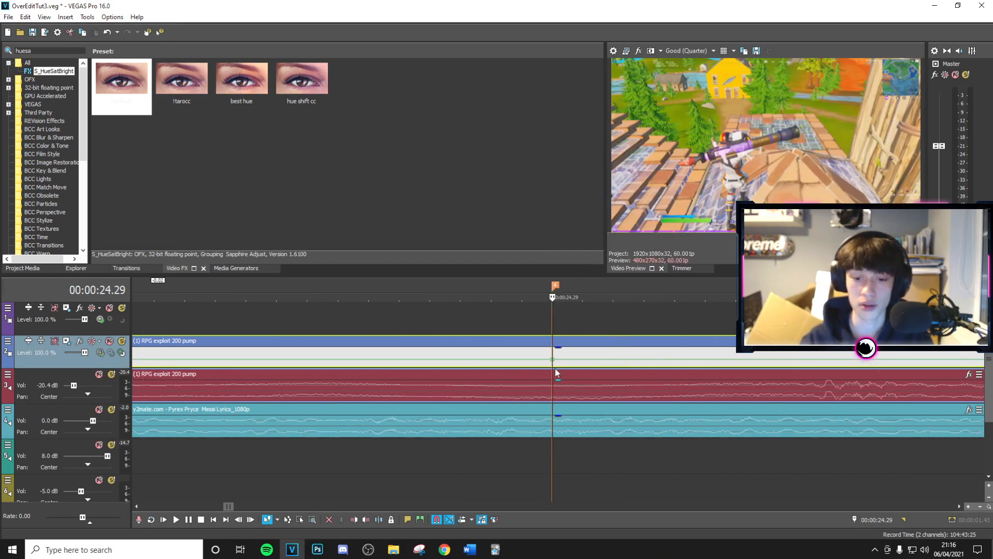
Add a slower velocity point at 24.24, shortly before the kill marker, on the RPG exploit clip.
{"action": "left_click", "coordinate": [553, 330]}
{"action": "key", "text": "space"}
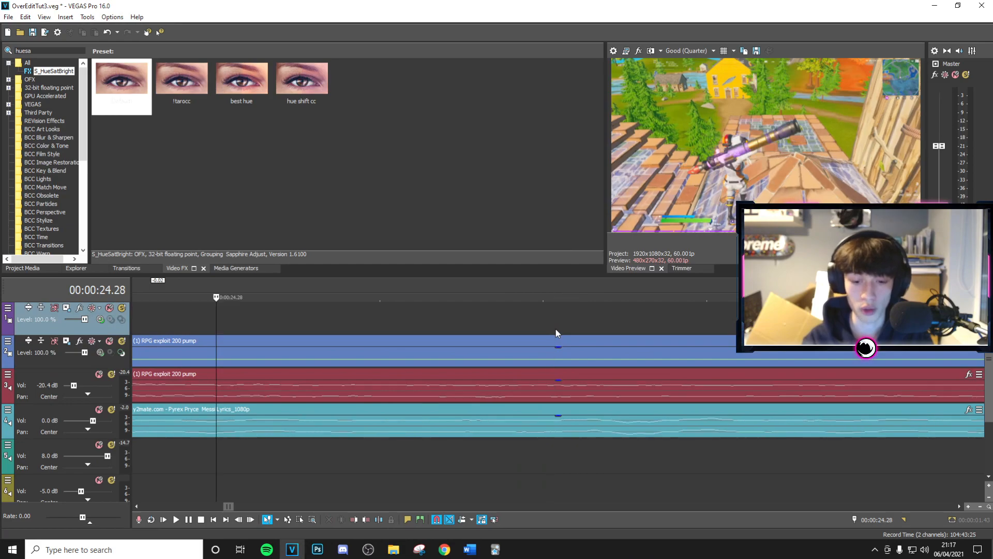
{"action": "right_click", "coordinate": [218, 362]}
{"action": "left_click", "coordinate": [252, 149]}
{"action": "scroll", "coordinate": [819, 351], "scroll_direction": "up", "scroll_amount": 3}
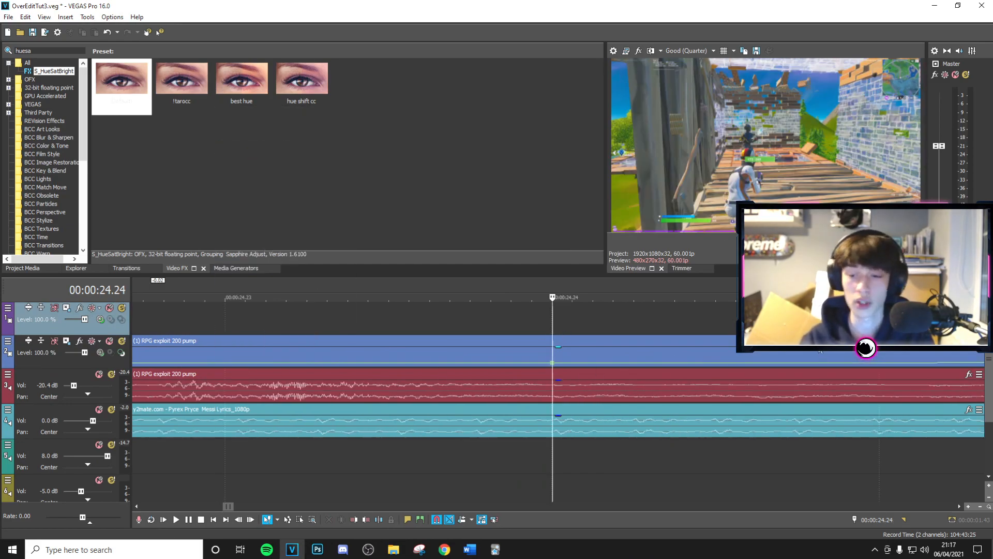
Add a velocity point just after the kill marker, at 24.30, and set it to 50%.
{"action": "scroll", "coordinate": [819, 351], "scroll_direction": "down", "scroll_amount": 4}
{"action": "left_click", "coordinate": [875, 330]}
{"action": "scroll", "coordinate": [876, 330], "scroll_direction": "up", "scroll_amount": 5}
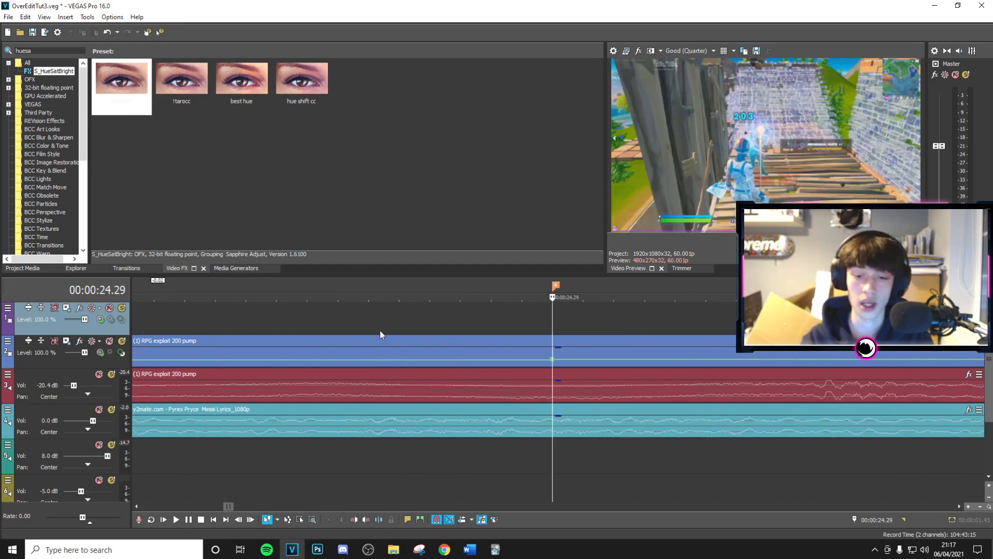
{"action": "key", "text": "Right"}
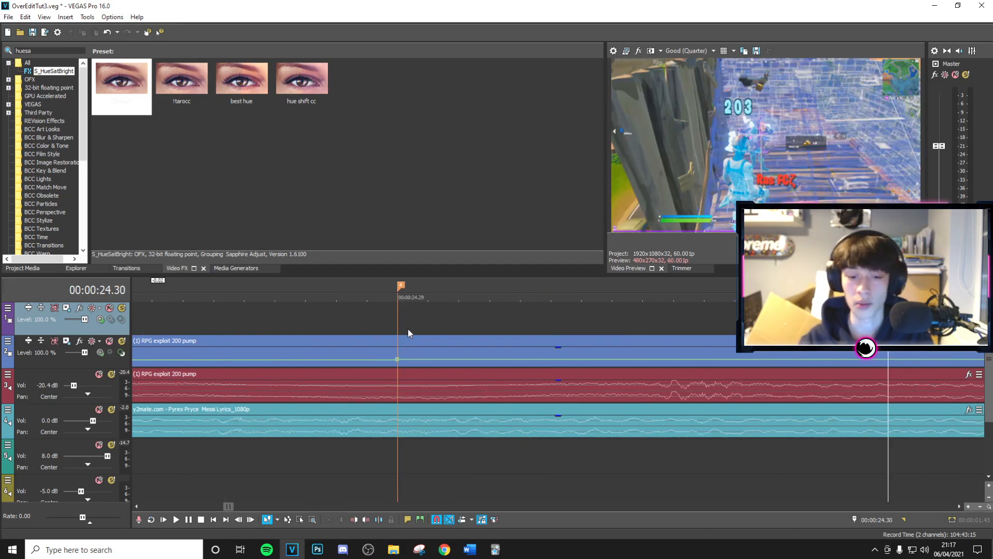
{"action": "double_click", "coordinate": [716, 363]}
{"action": "right_click", "coordinate": [716, 363]}
{"action": "left_click", "coordinate": [776, 160]}
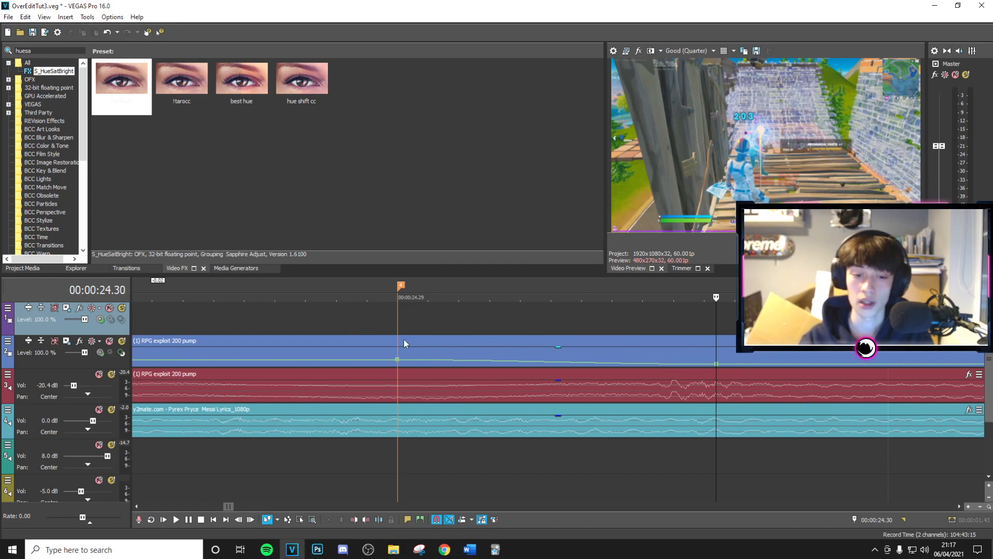
{"action": "key", "text": "Right"}
{"action": "mouse_move", "coordinate": [719, 368]}
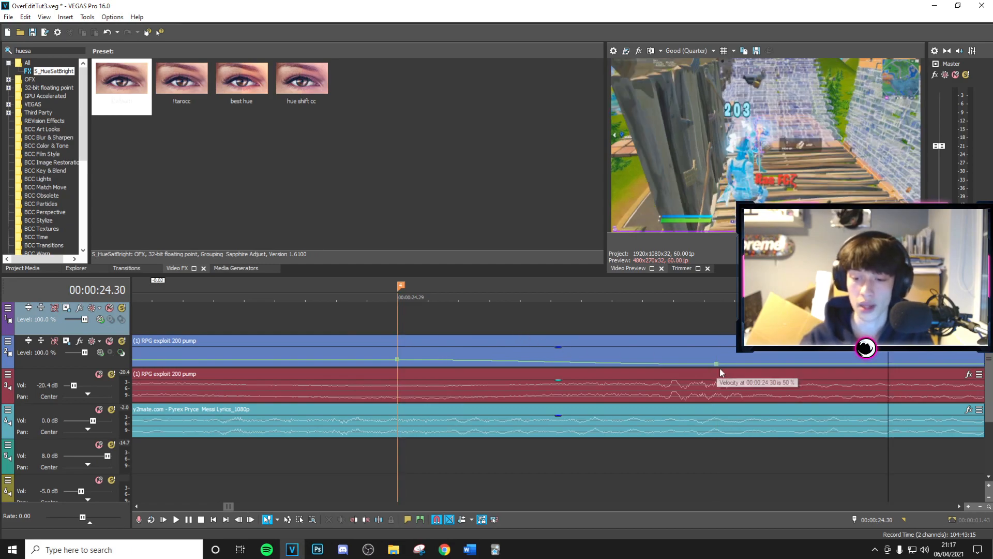
{"action": "scroll", "coordinate": [419, 387], "scroll_direction": "down", "scroll_amount": 2}
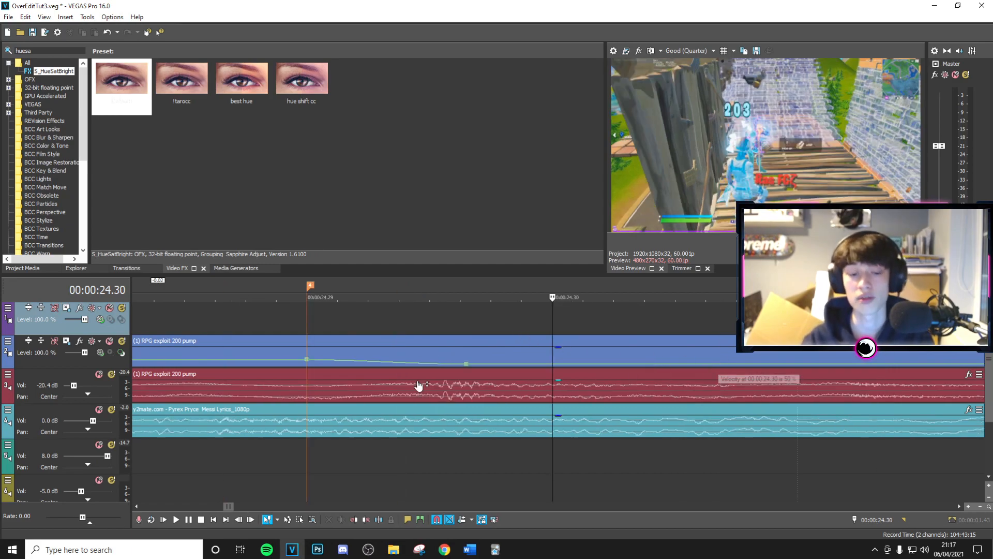
Split the RPG exploit clip at 24.25, four frames before the kill marker.
{"action": "left_click", "coordinate": [429, 331]}
{"action": "scroll", "coordinate": [507, 341], "scroll_direction": "down", "scroll_amount": 1}
{"action": "key", "text": "space"}
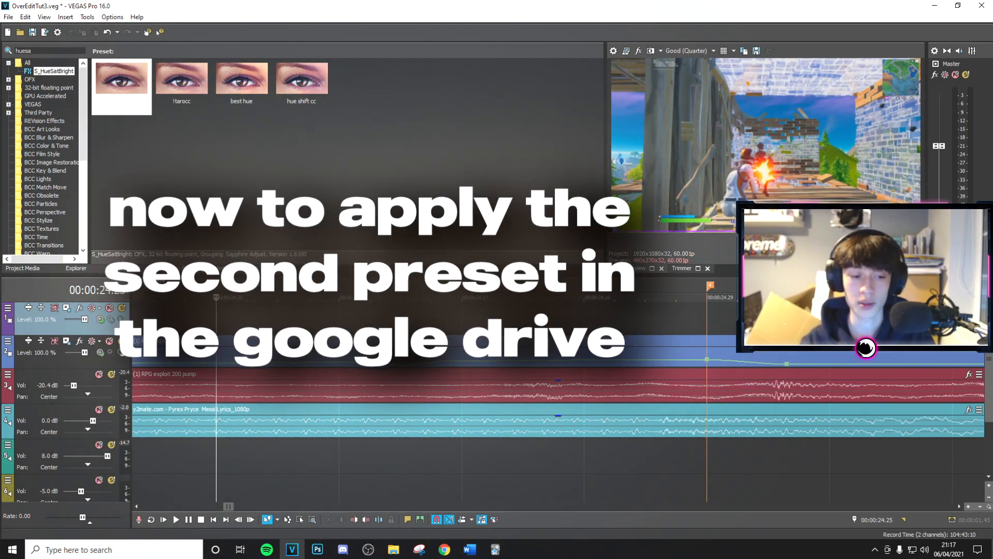
{"action": "right_click", "coordinate": [377, 351]}
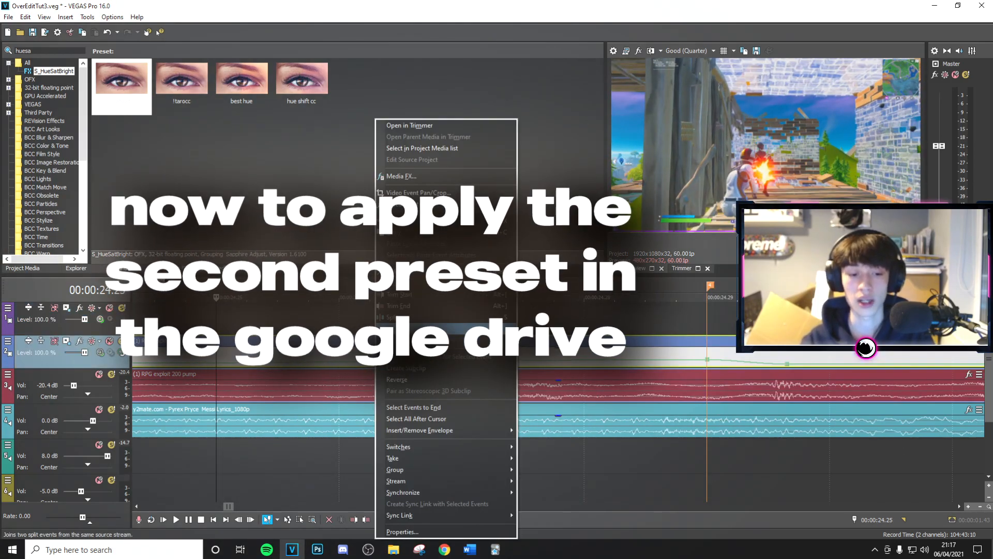
{"action": "left_click", "coordinate": [398, 327]}
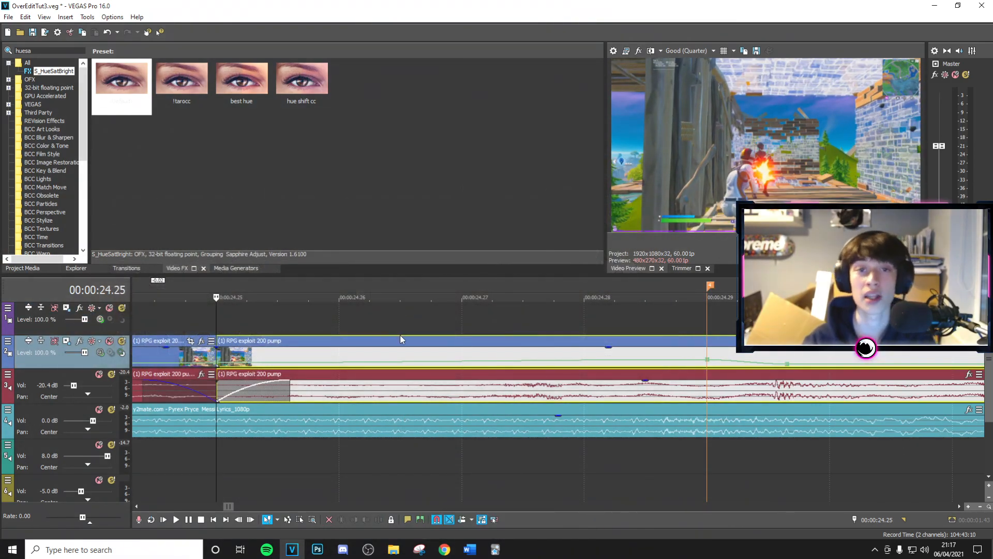
Apply the !taroredimpact (4 frames b4 kill) preset to the clip part starting at 24.25.
{"action": "scroll", "coordinate": [400, 334], "scroll_direction": "down", "scroll_amount": 3}
{"action": "left_click", "coordinate": [969, 340]}
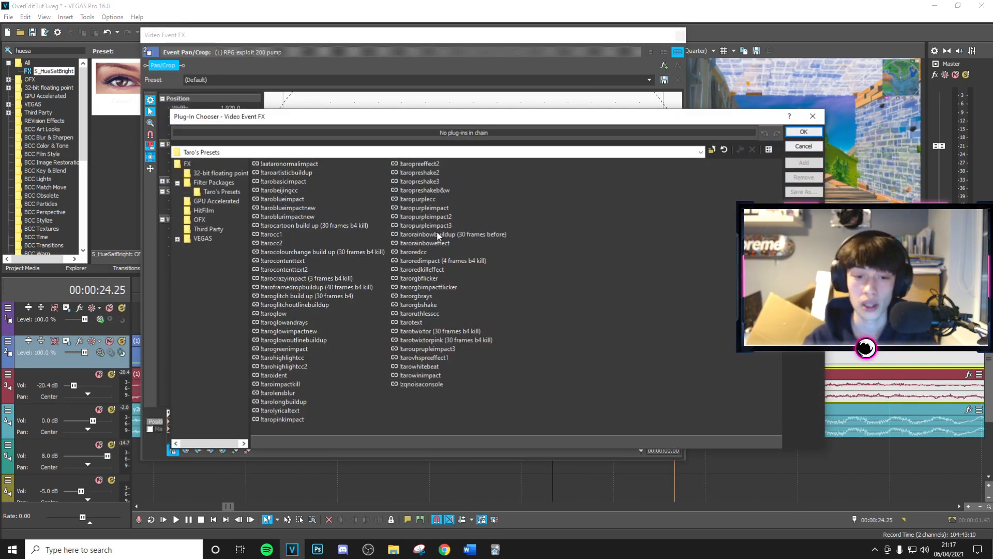
{"action": "double_click", "coordinate": [435, 263]}
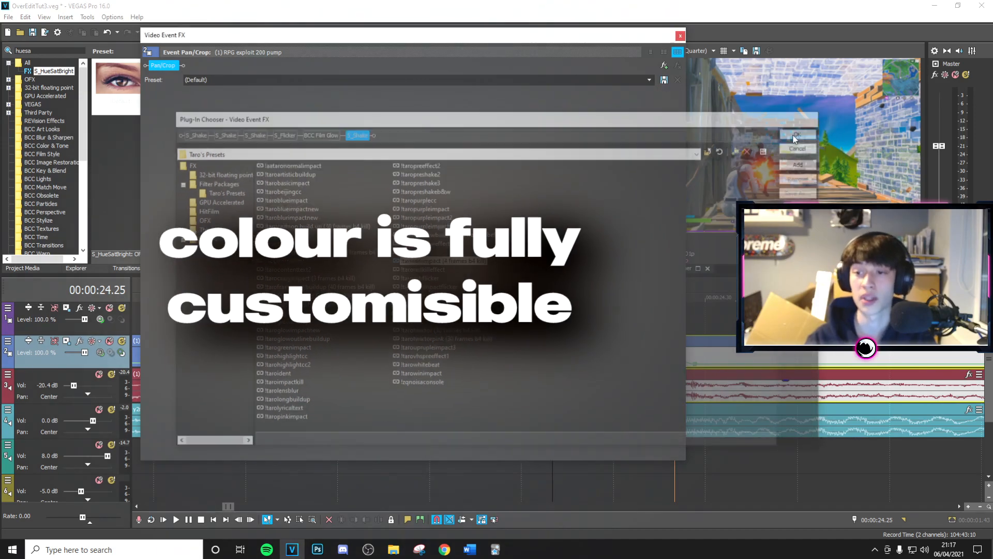
{"action": "left_click", "coordinate": [803, 131]}
{"action": "left_click", "coordinate": [681, 36]}
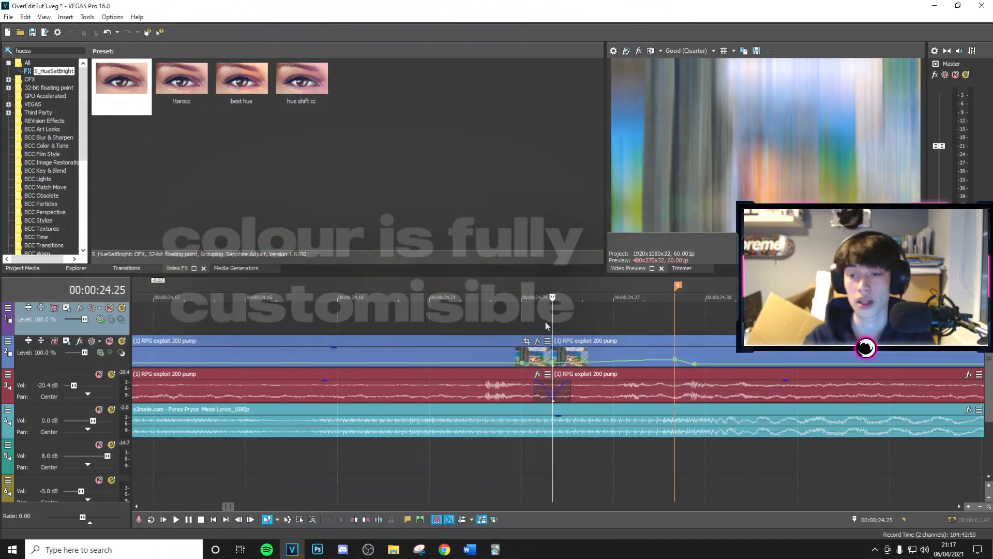
Review the kill impact effect frame by frame from 24.25 to 24.34.
{"action": "key", "text": "Right"}
{"action": "key", "text": "Right"}
{"action": "key", "text": "Right"}
{"action": "key", "text": "Right"}
{"action": "key", "text": "Right"}
{"action": "key", "text": "Right"}
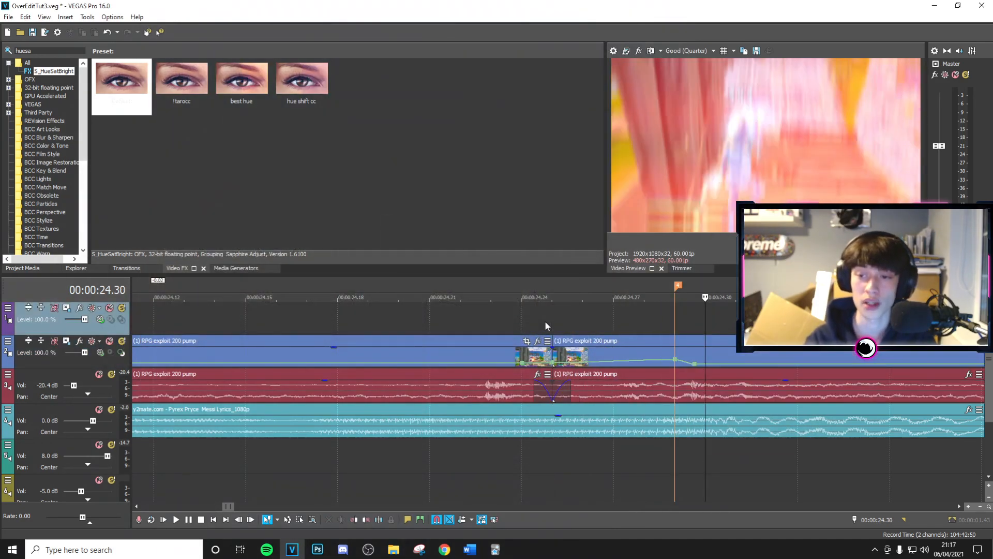
{"action": "key", "text": "Right"}
{"action": "key", "text": "Right"}
{"action": "key", "text": "Right"}
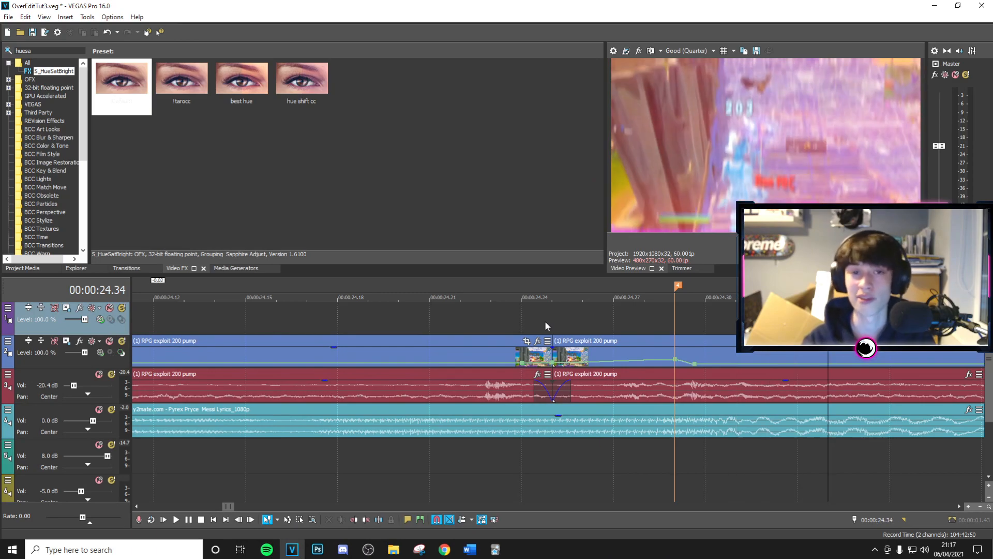
Change the impact effect's BCC Film Glow color to pink (302, 0.82, 0.8) and play back the kill.
{"action": "left_click", "coordinate": [636, 342]}
{"action": "scroll", "coordinate": [642, 347], "scroll_direction": "down", "scroll_amount": 1}
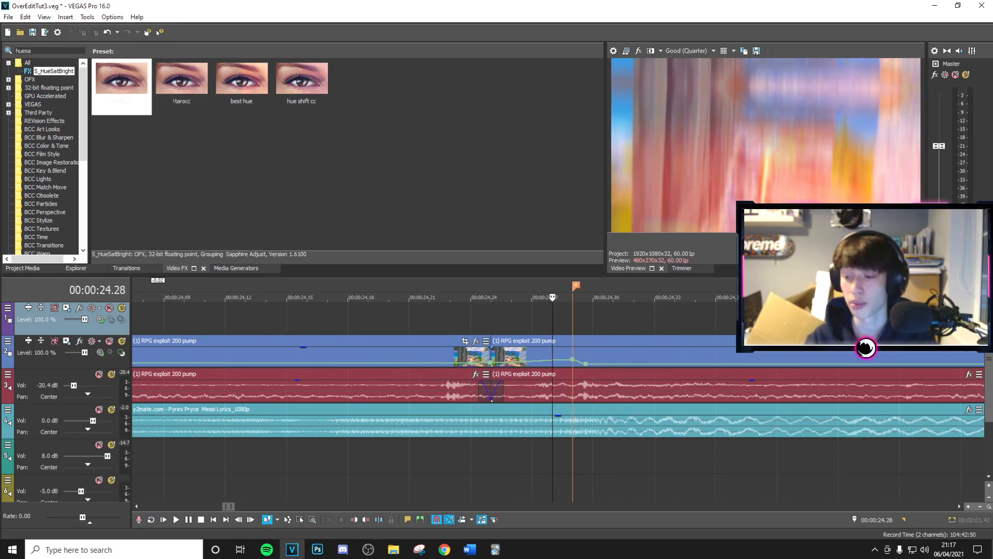
{"action": "left_click", "coordinate": [968, 341]}
{"action": "left_click", "coordinate": [385, 68]}
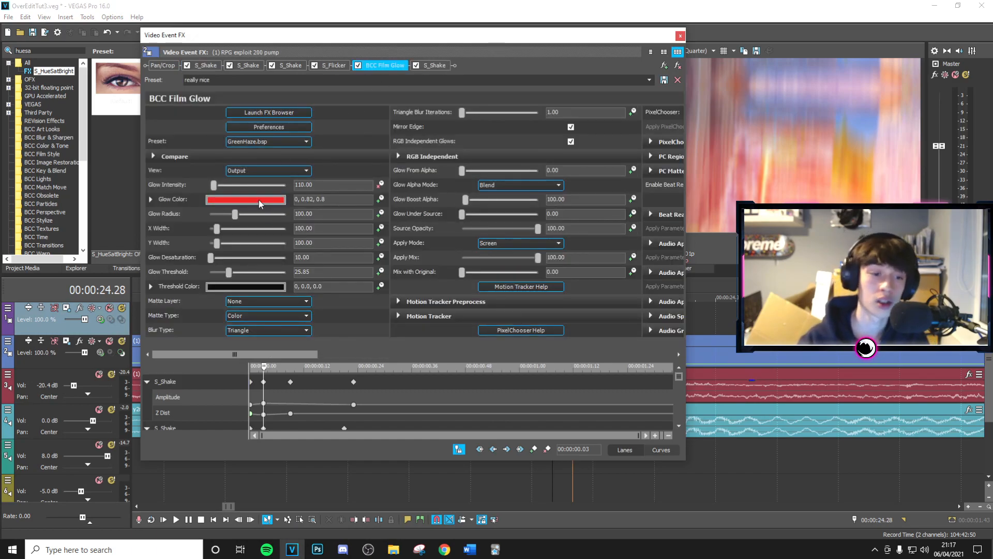
{"action": "left_click", "coordinate": [259, 199]}
{"action": "left_click_drag", "start_coordinate": [281, 238], "coordinate": [283, 244]}
{"action": "left_click", "coordinate": [680, 35]}
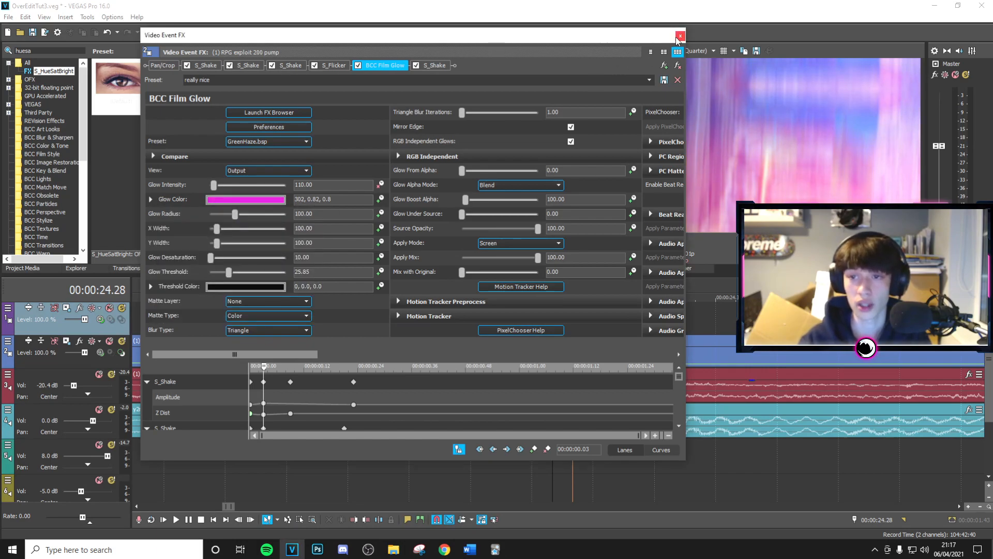
{"action": "left_click", "coordinate": [680, 35]}
{"action": "key", "text": "space"}
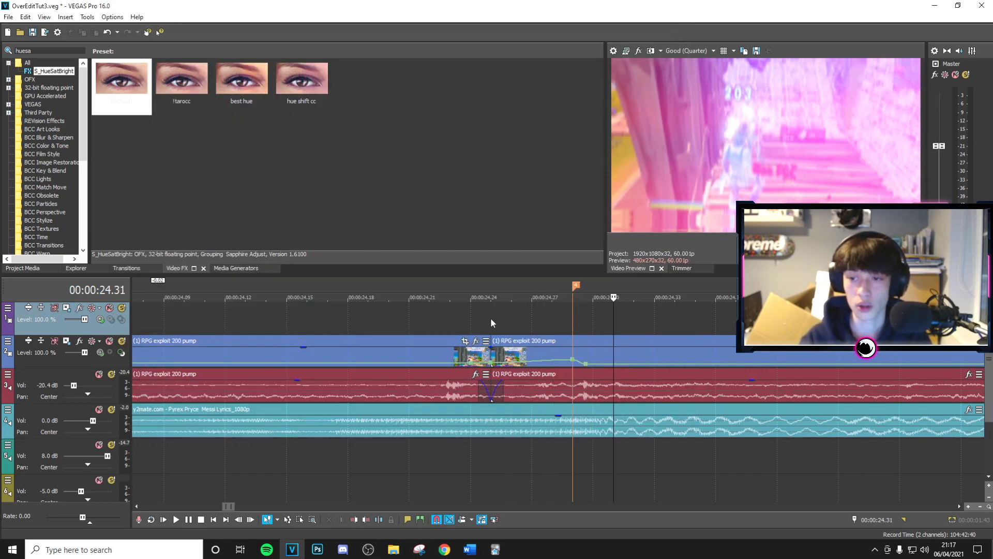
Move the cursor to 23.59, 30 frames before the kill marker, and split the RPG exploit clip there.
{"action": "scroll", "coordinate": [498, 315], "scroll_direction": "down", "scroll_amount": 2}
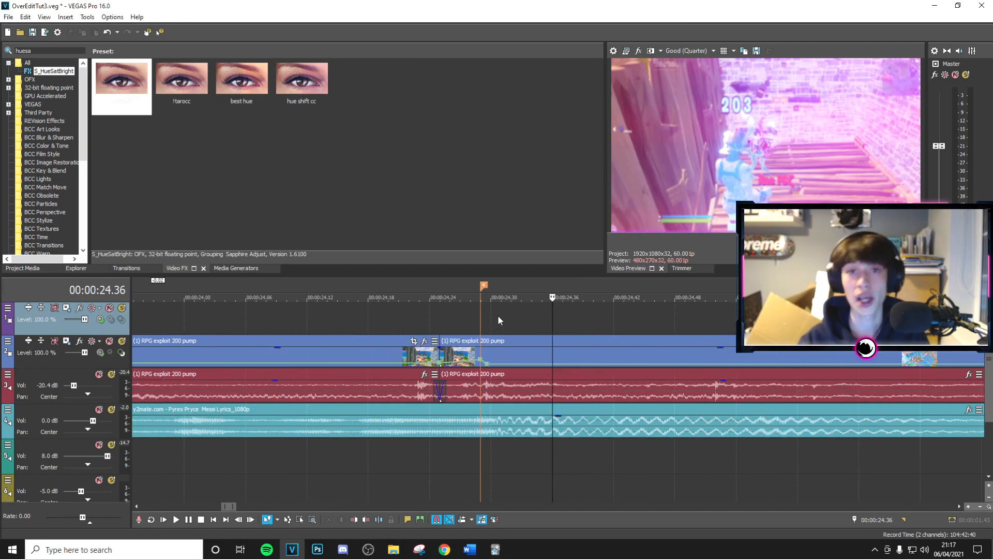
{"action": "scroll", "coordinate": [498, 326], "scroll_direction": "down", "scroll_amount": 2}
{"action": "key", "text": "space"}
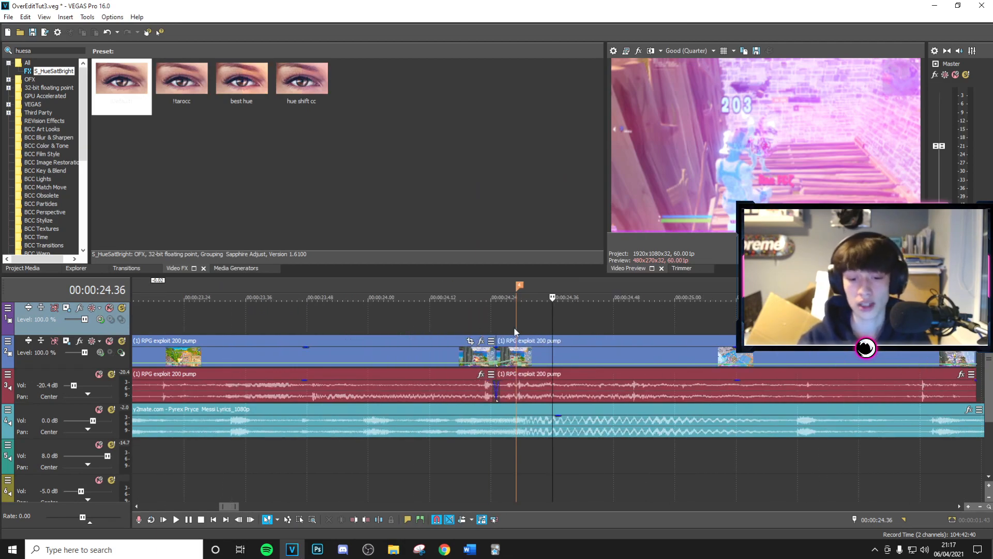
{"action": "left_click", "coordinate": [878, 520]}
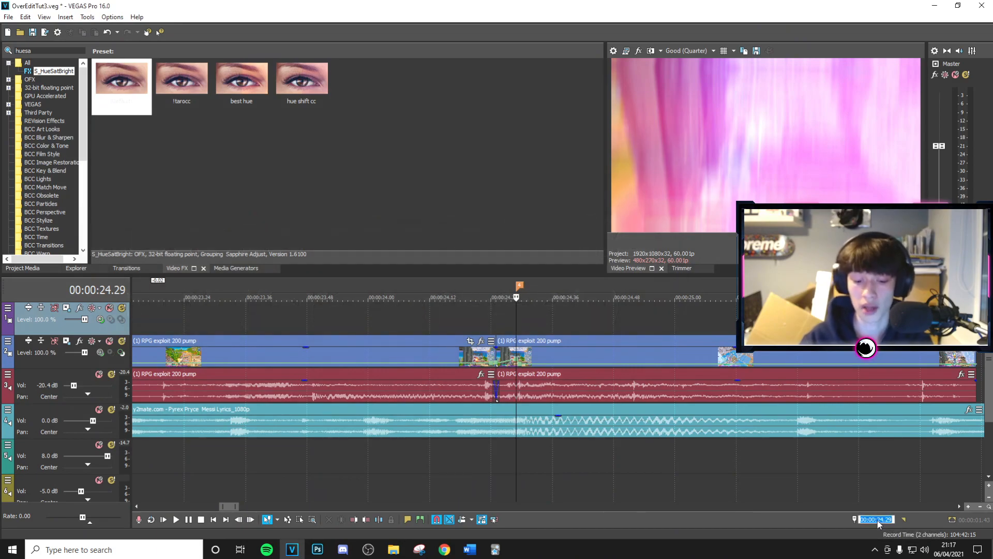
{"action": "key", "text": "Return"}
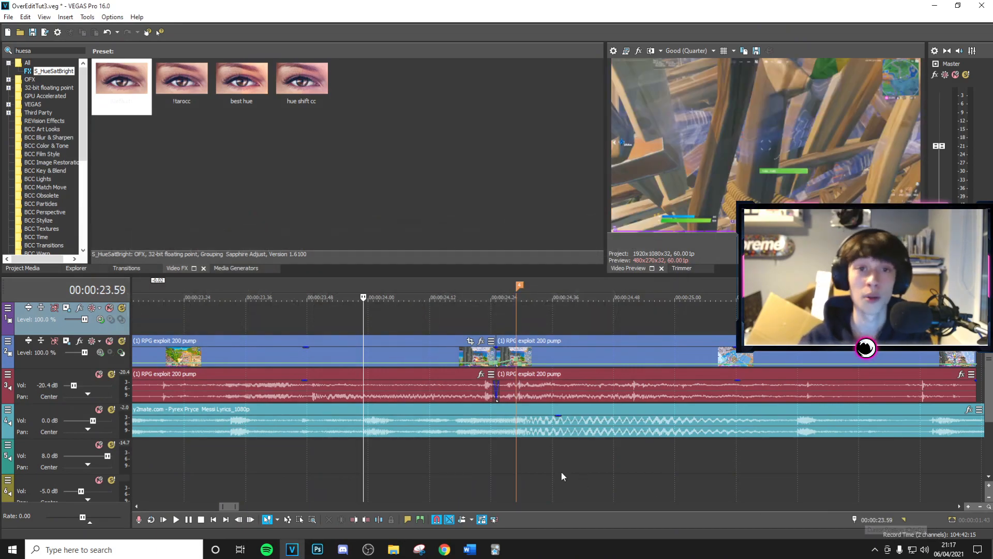
{"action": "right_click", "coordinate": [379, 356]}
{"action": "left_click", "coordinate": [414, 317]}
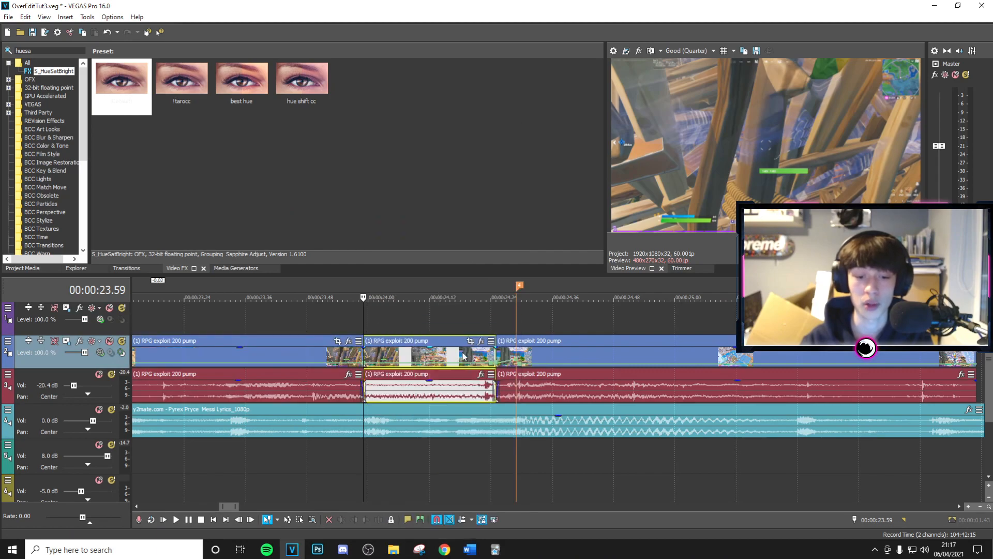
Apply the !tarorainbowbuildup (30 frames before) preset to the clip segment between 23.59 and the impact effect.
{"action": "left_click", "coordinate": [481, 342]}
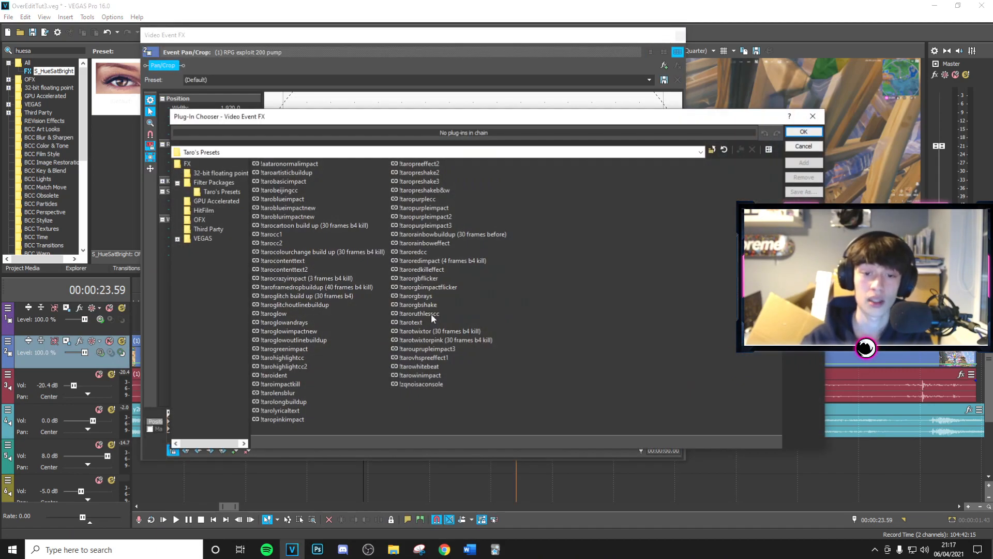
{"action": "left_click", "coordinate": [421, 236]}
{"action": "left_click", "coordinate": [803, 133]}
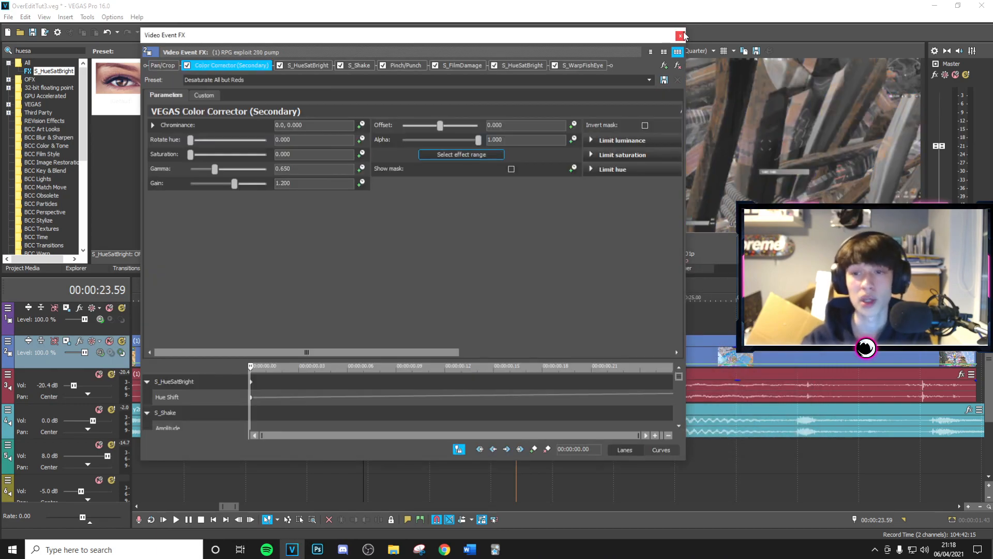
{"action": "left_click", "coordinate": [681, 35]}
{"action": "left_click", "coordinate": [357, 358]}
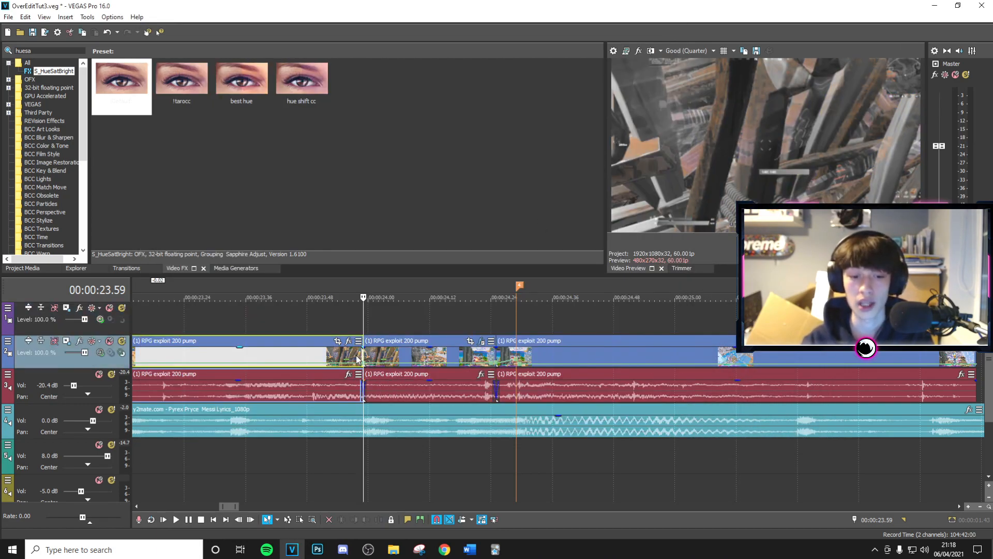
Extend the RPG exploit clip ending at 23.59 over the build-up segment for a 9-frame crossfade and play back the kill.
{"action": "left_click_drag", "start_coordinate": [361, 354], "coordinate": [409, 366]}
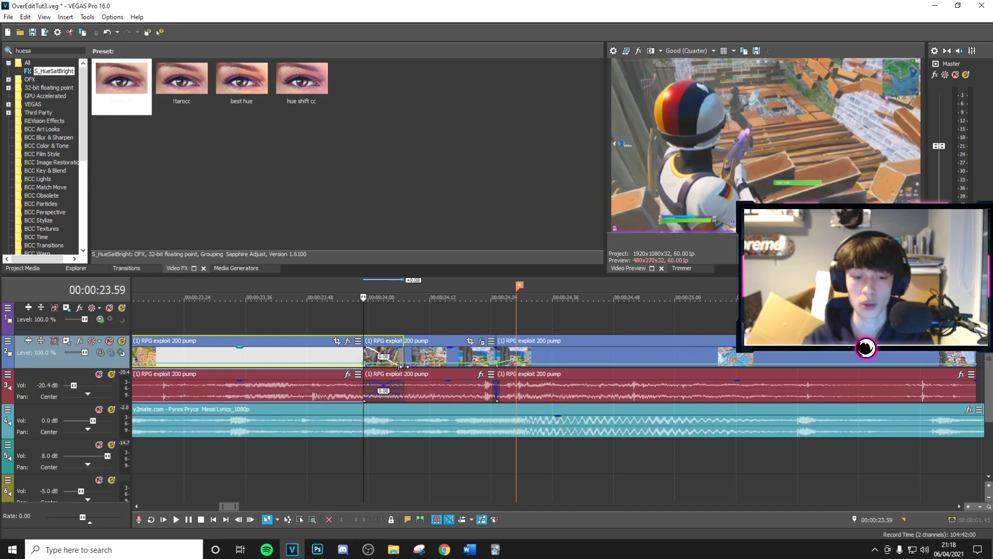
{"action": "left_click", "coordinate": [349, 328]}
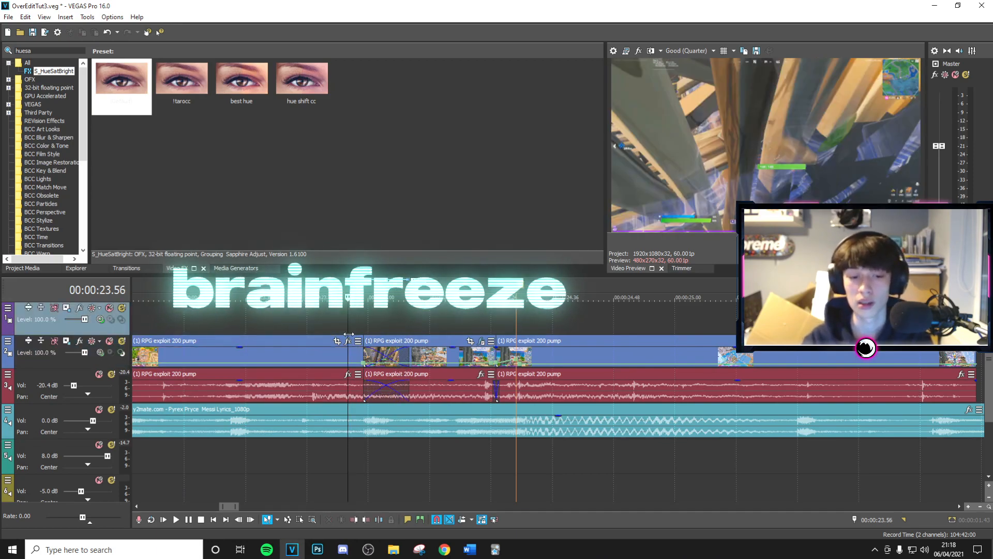
{"action": "key", "text": "Right"}
{"action": "key", "text": "space"}
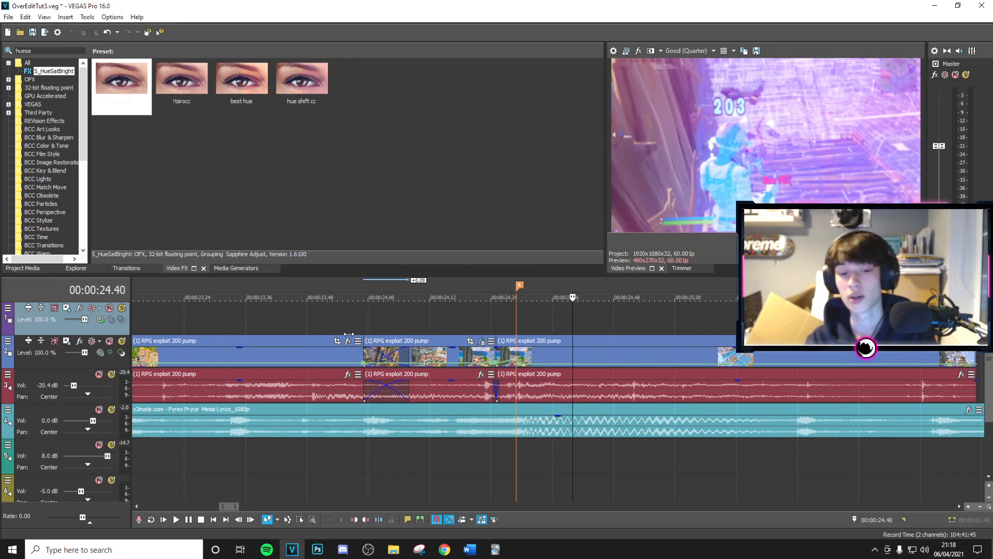
Split the Pyrex Pryce music track at 24.00 and at 24.28, one frame before the kill marker.
{"action": "left_click", "coordinate": [366, 428]}
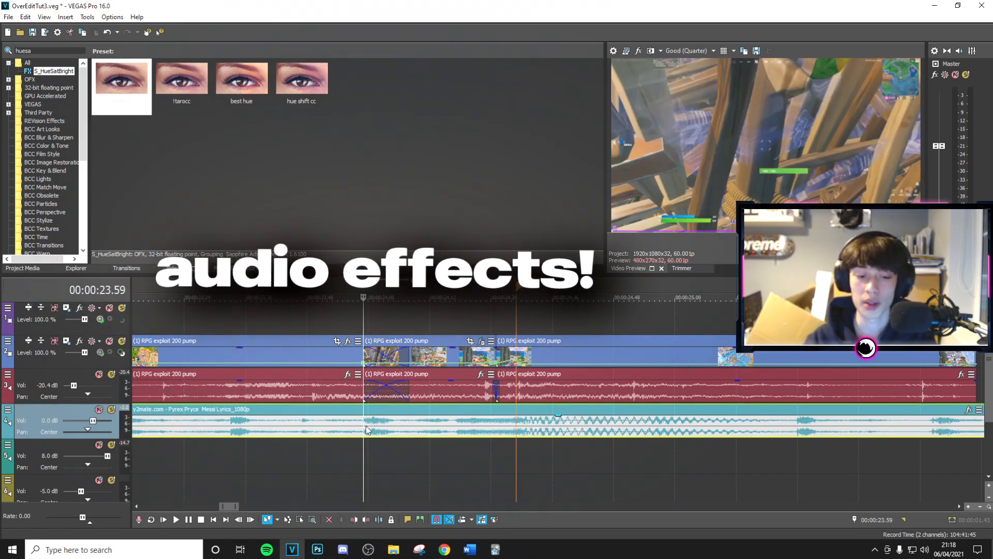
{"action": "scroll", "coordinate": [366, 429], "scroll_direction": "up", "scroll_amount": 1}
{"action": "key", "text": "Right"}
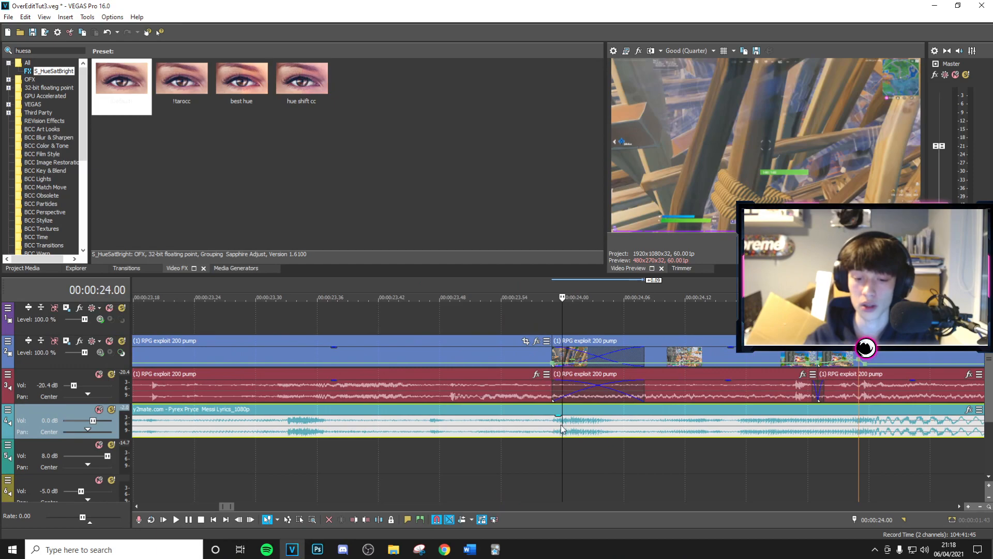
{"action": "key", "text": "s"}
{"action": "left_click", "coordinate": [857, 427]}
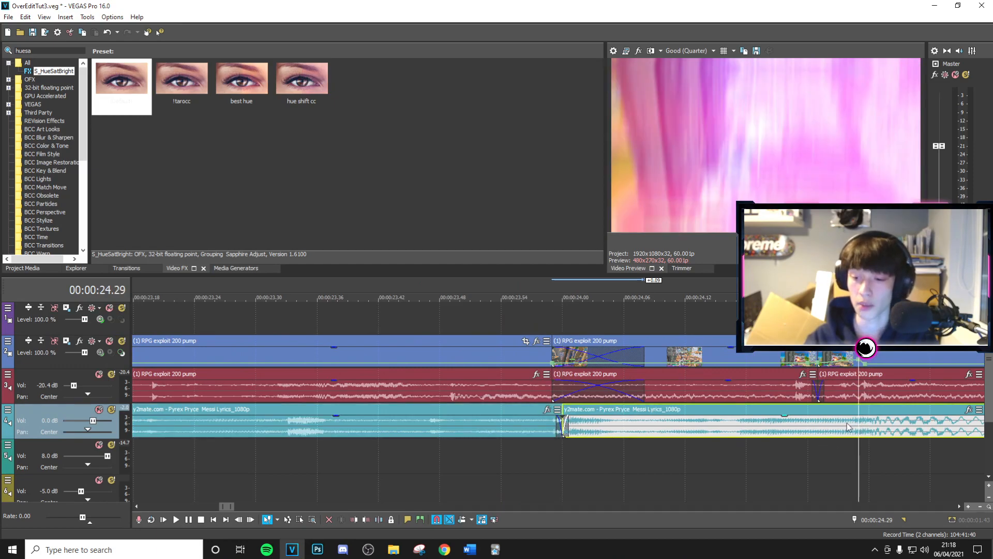
{"action": "key", "text": "Left"}
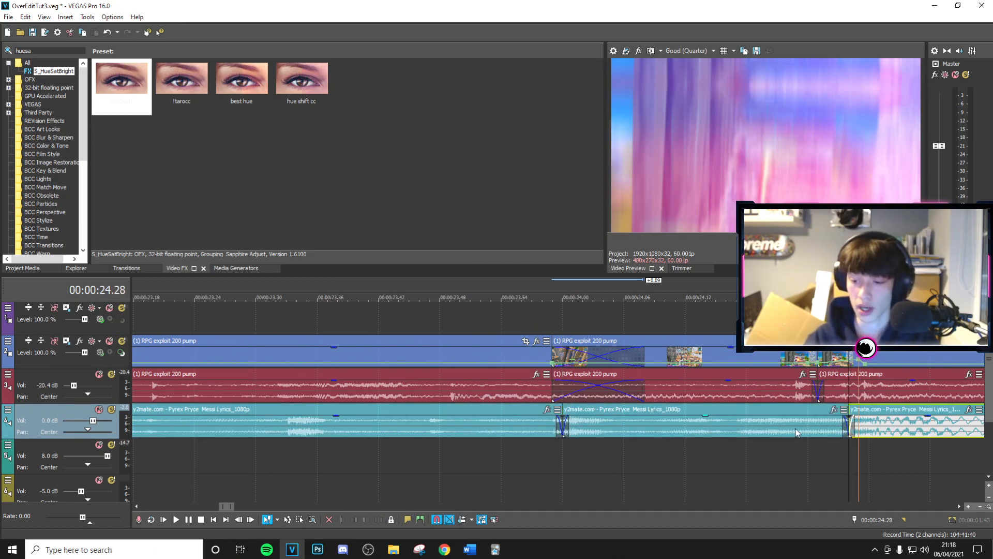
Apply the Resonant Filter audio effect with the Muffler preset to the music segment between 24.00 and 24.28.
{"action": "left_click", "coordinate": [797, 432]}
{"action": "left_click", "coordinate": [833, 409]}
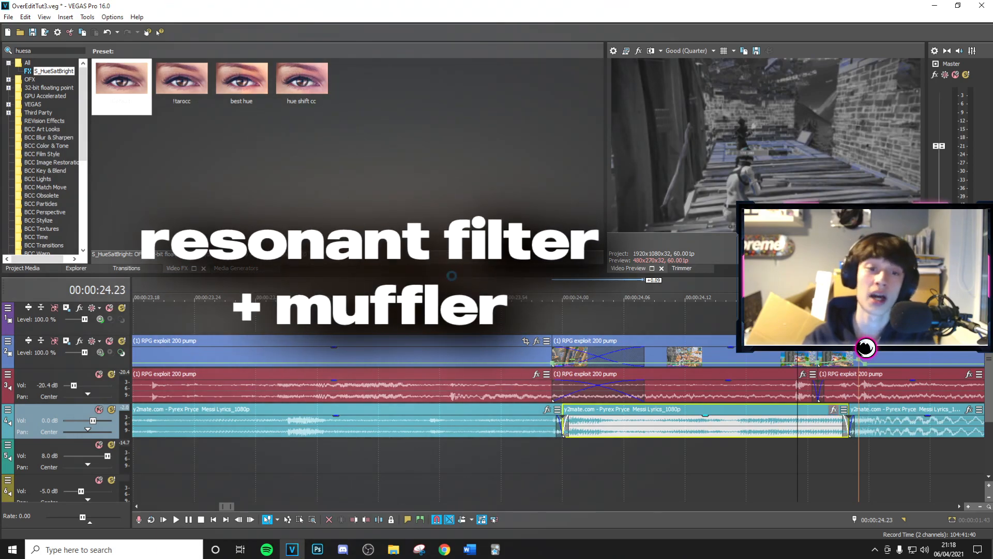
{"action": "key", "text": "Escape"}
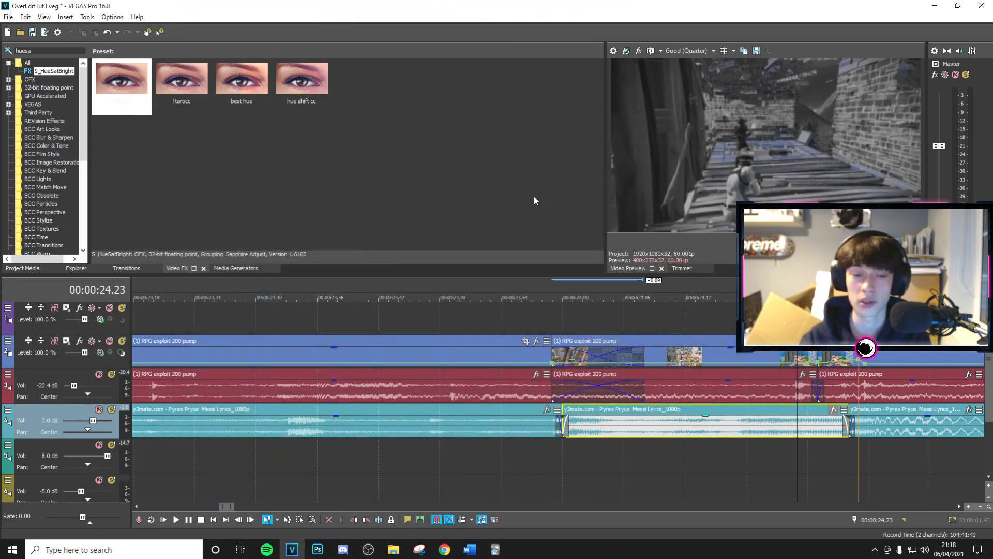
{"action": "left_click", "coordinate": [212, 112]}
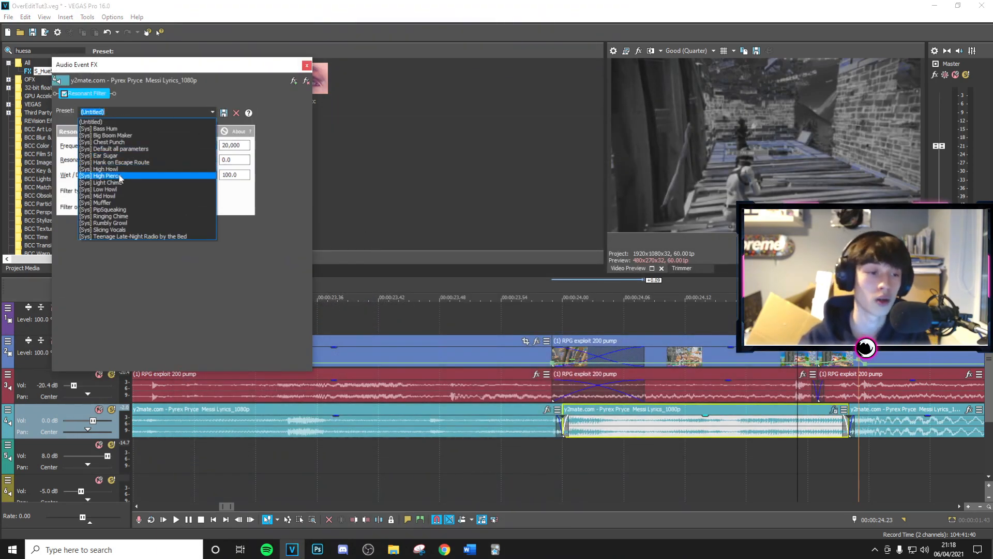
{"action": "left_click", "coordinate": [114, 199]}
{"action": "left_click", "coordinate": [306, 65]}
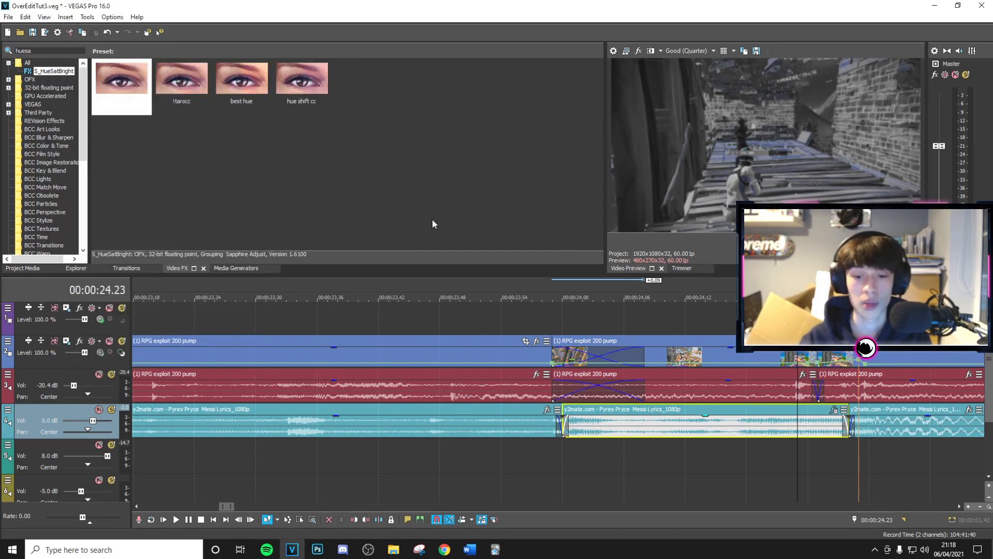
{"action": "left_click", "coordinate": [553, 451]}
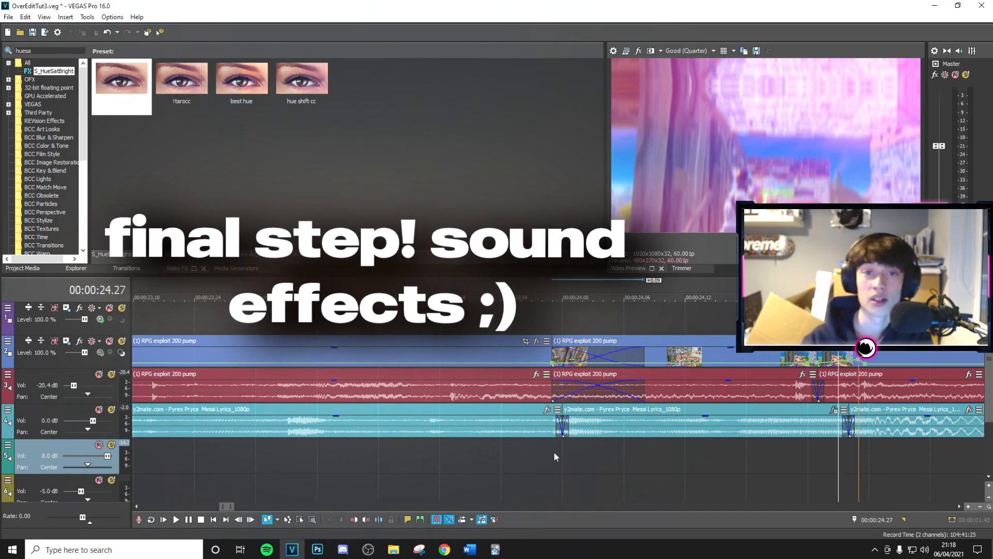
Add Pump_Epic.mp3 to the voice tag's track, align its hit with the kill marker at 20.49, and play it back.
{"action": "scroll", "coordinate": [553, 451], "scroll_direction": "down", "scroll_amount": 3}
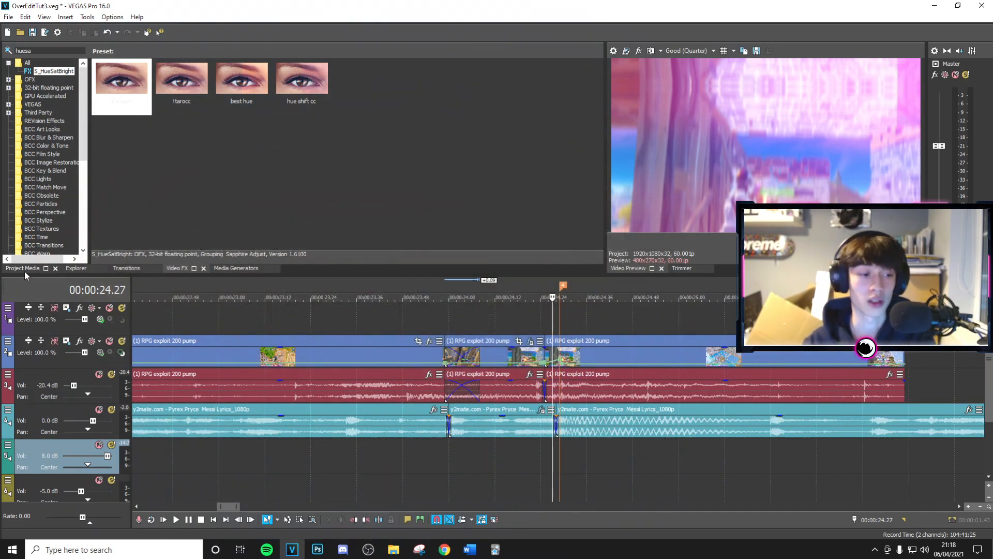
{"action": "left_click", "coordinate": [24, 270]}
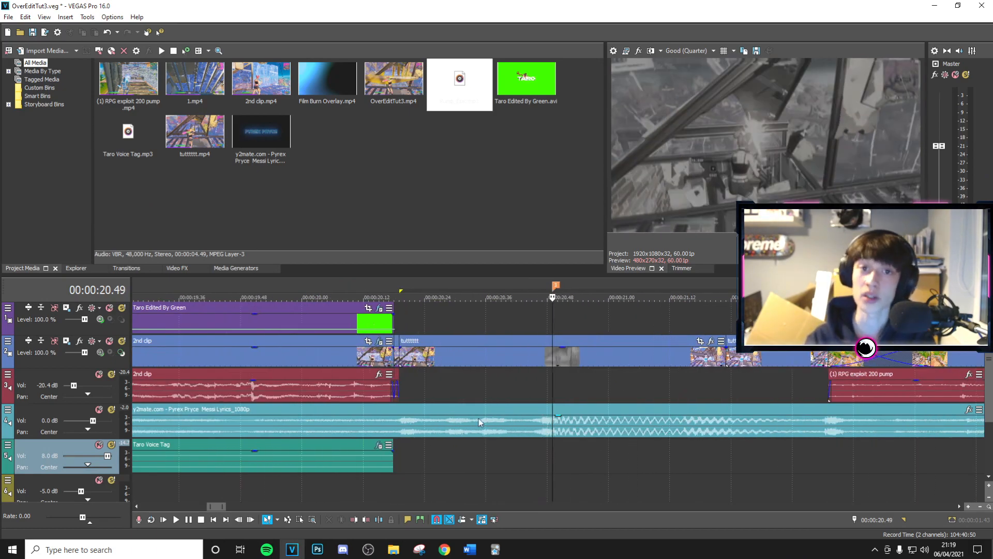
{"action": "left_click_drag", "start_coordinate": [492, 464], "coordinate": [492, 464]}
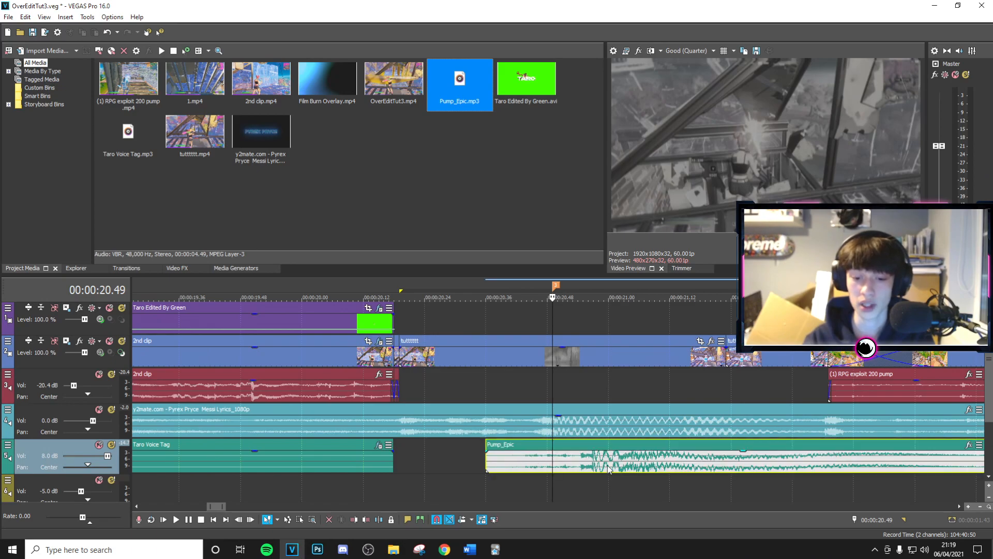
{"action": "scroll", "coordinate": [672, 470], "scroll_direction": "up", "scroll_amount": 2}
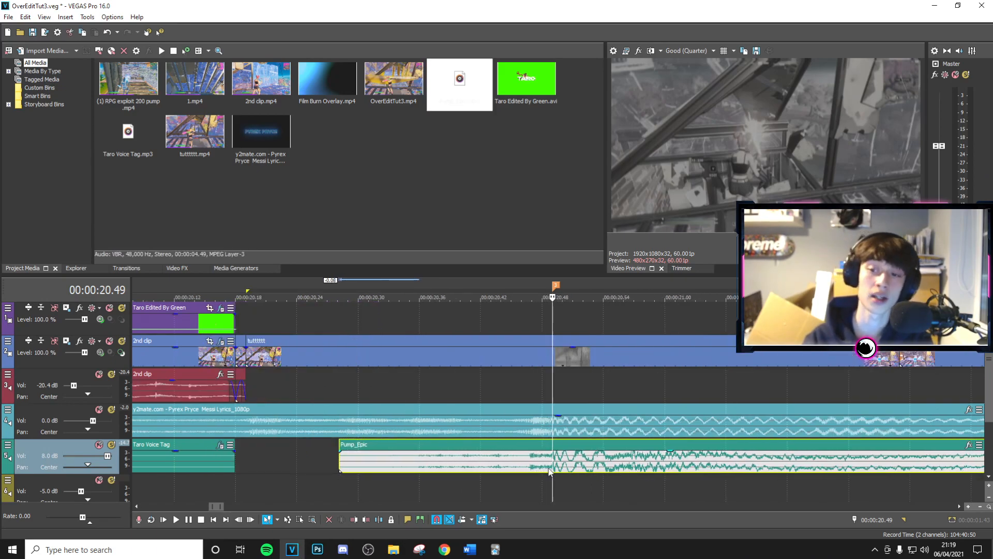
{"action": "key", "text": "space"}
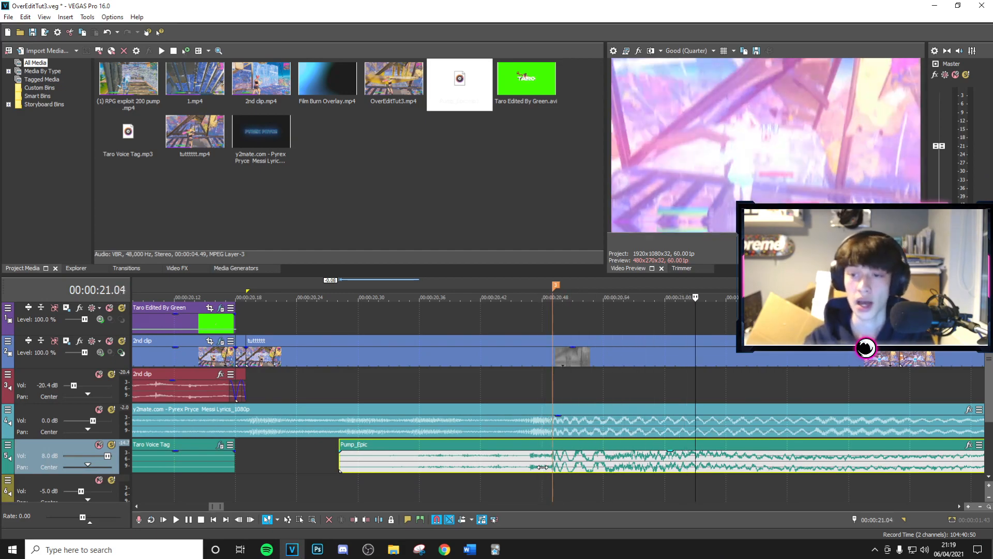
Add a second Pump_Epic.mp3 to the same track, align its hit with the kill marker at 24.29, and play it back.
{"action": "scroll", "coordinate": [572, 408], "scroll_direction": "down", "scroll_amount": 8}
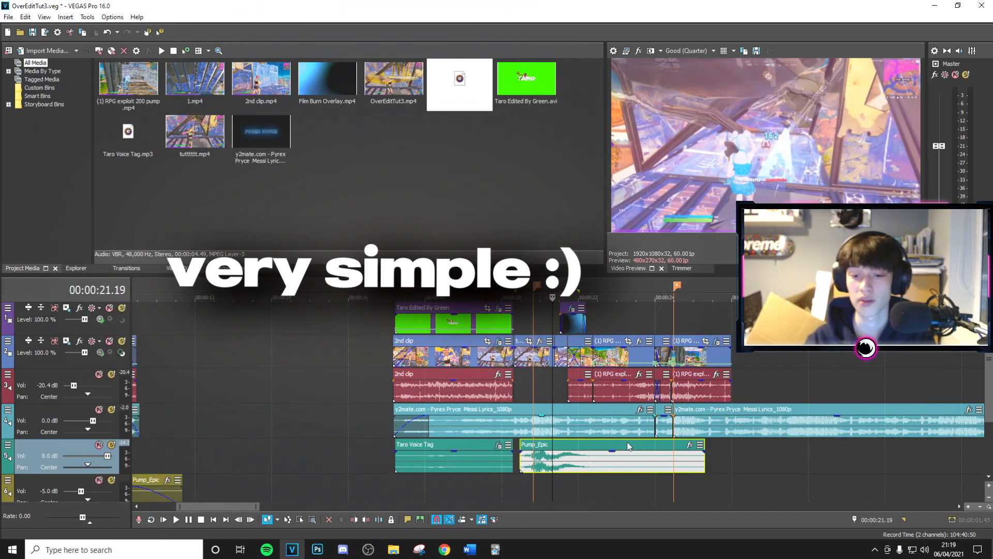
{"action": "left_click", "coordinate": [671, 458]}
{"action": "scroll", "coordinate": [671, 458], "scroll_direction": "up", "scroll_amount": 4}
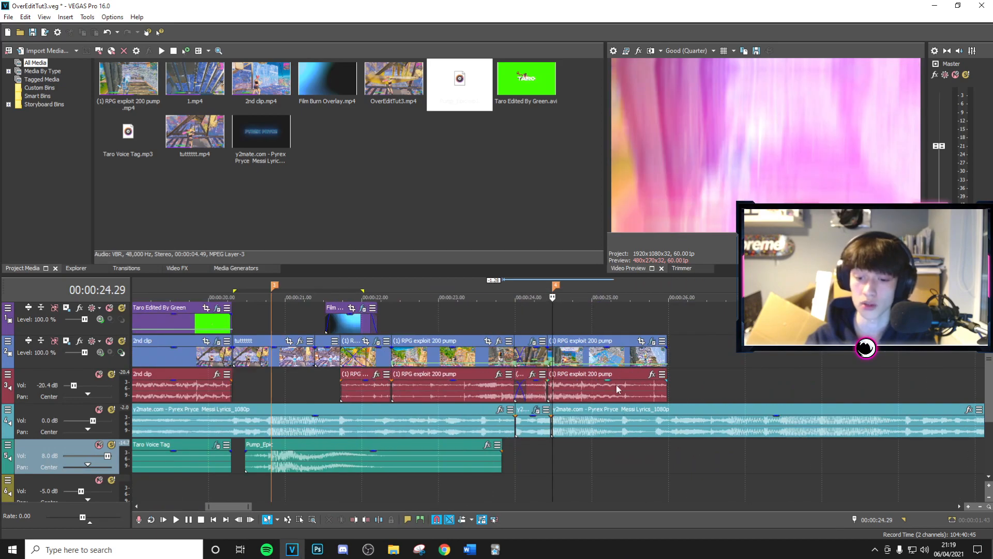
{"action": "left_click_drag", "start_coordinate": [459, 86], "coordinate": [468, 118]}
{"action": "left_click_drag", "start_coordinate": [541, 457], "coordinate": [541, 456]}
{"action": "scroll", "coordinate": [542, 456], "scroll_direction": "up", "scroll_amount": 2}
{"action": "left_click_drag", "start_coordinate": [648, 469], "coordinate": [608, 470]}
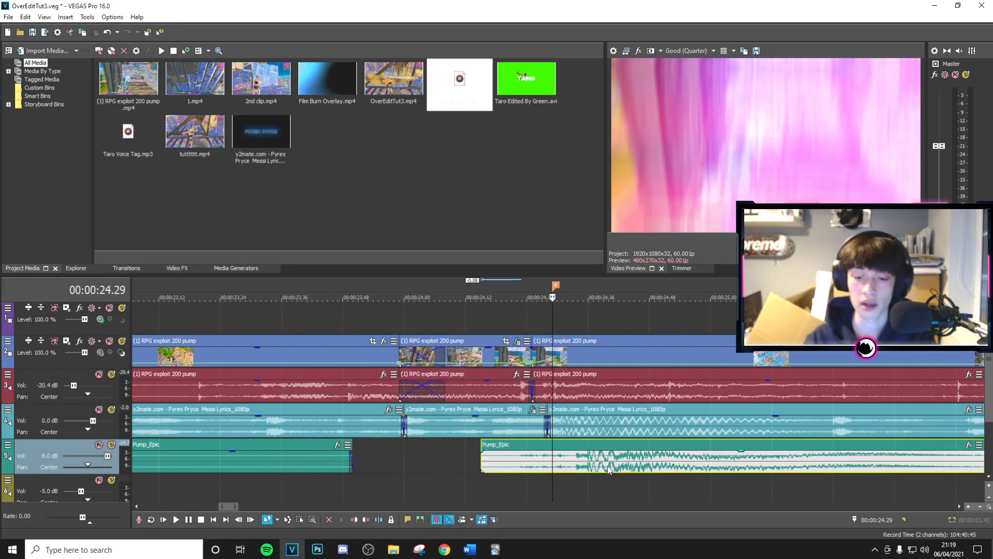
{"action": "key", "text": "space"}
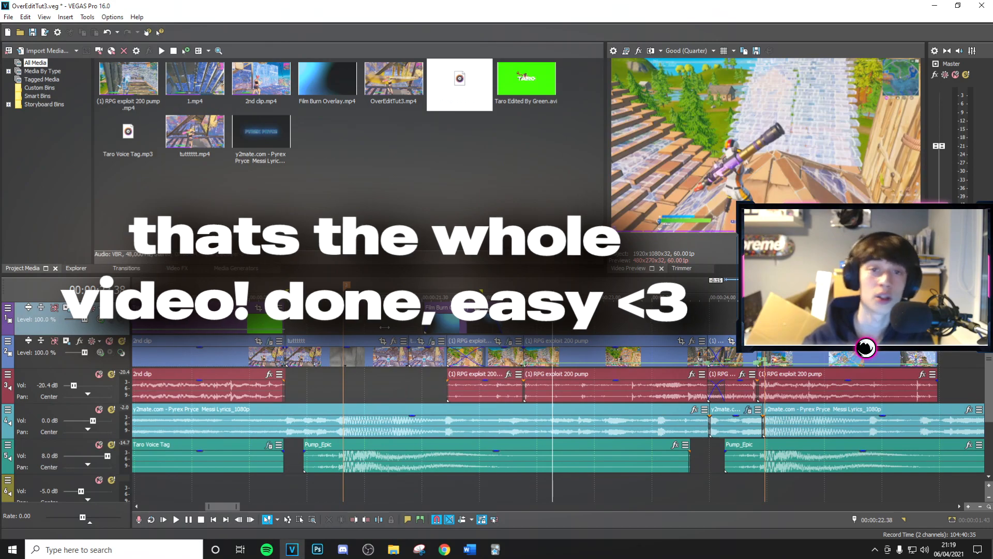
{"action": "left_click", "coordinate": [384, 328]}
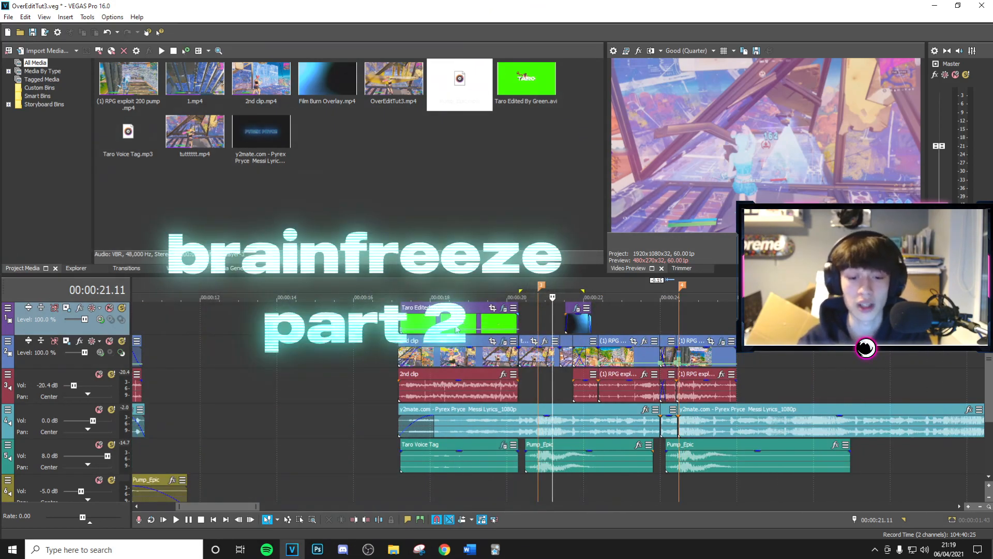
{"action": "scroll", "coordinate": [471, 322], "scroll_direction": "up", "scroll_amount": 2}
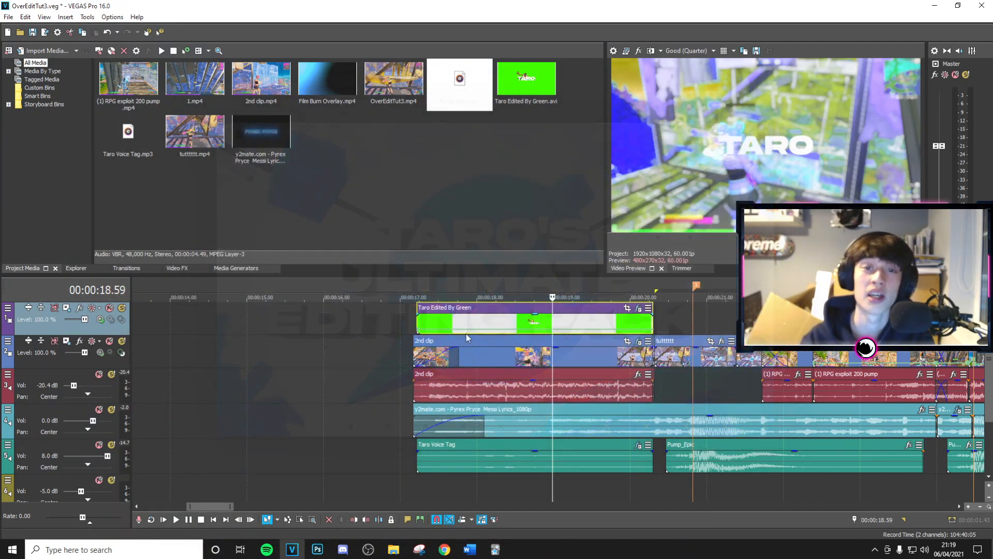
{"action": "scroll", "coordinate": [468, 327], "scroll_direction": "down", "scroll_amount": 3}
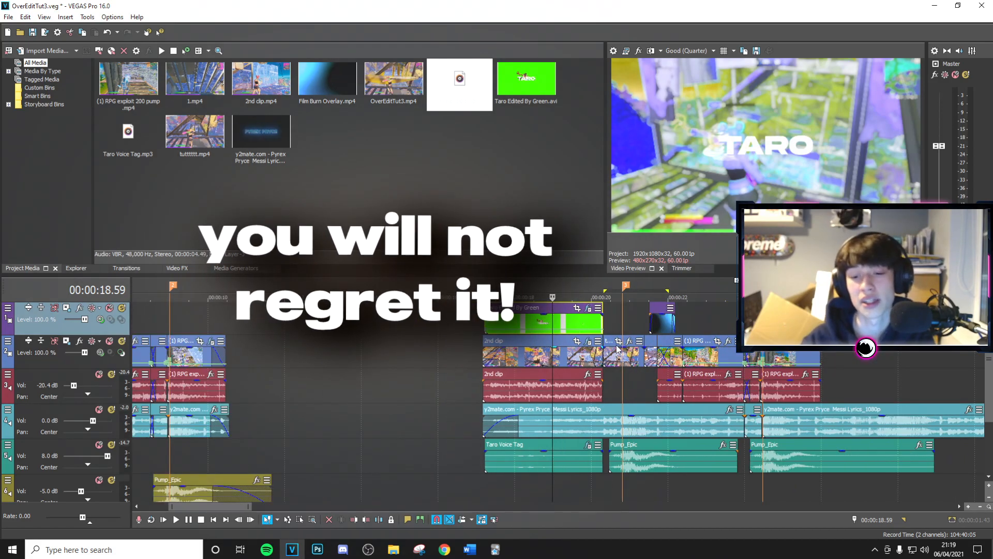
{"action": "left_click", "coordinate": [605, 330]}
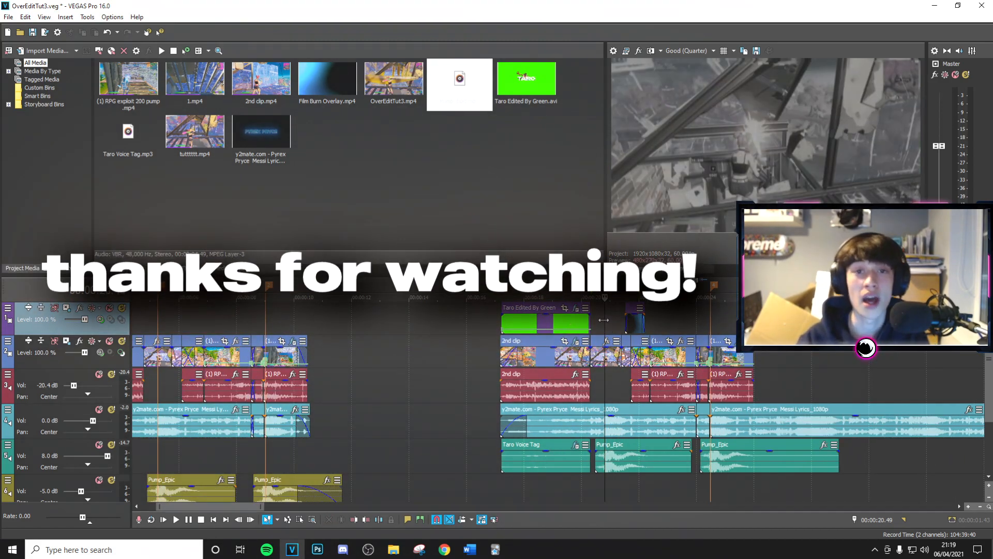